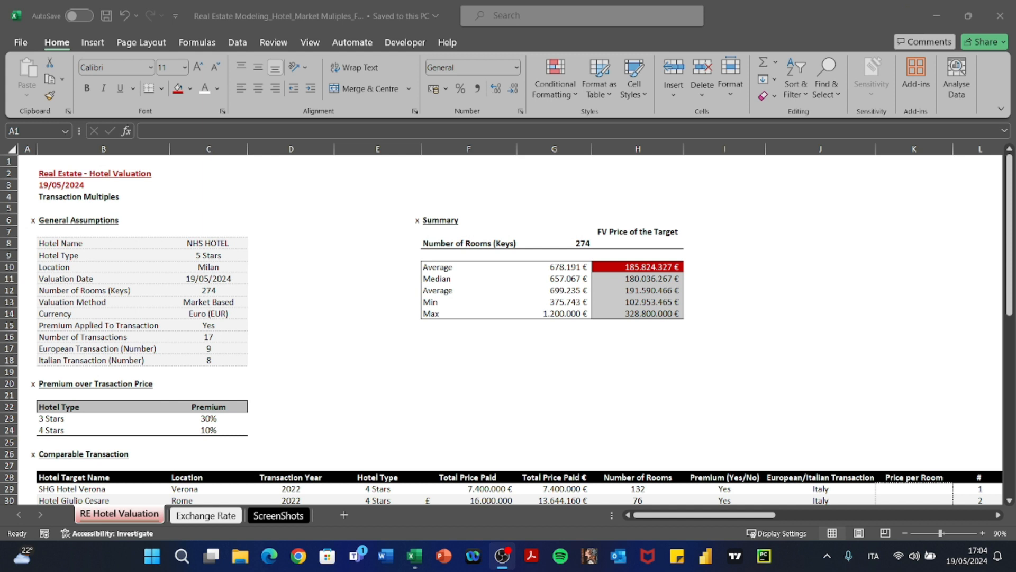
click(581, 375)
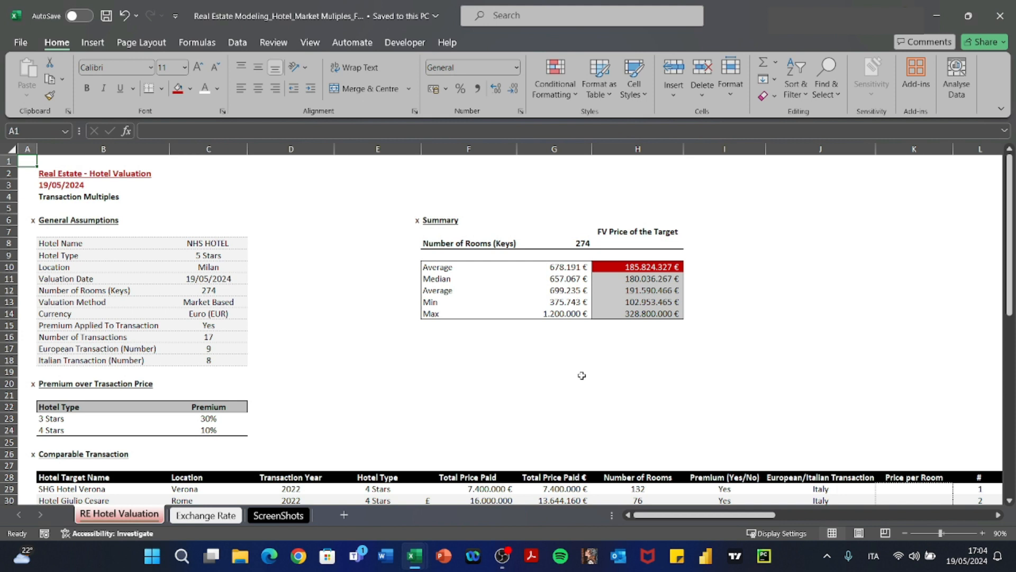
scroll(582, 376, down, 2)
scroll(581, 375, up, 2)
key(alt+Tab)
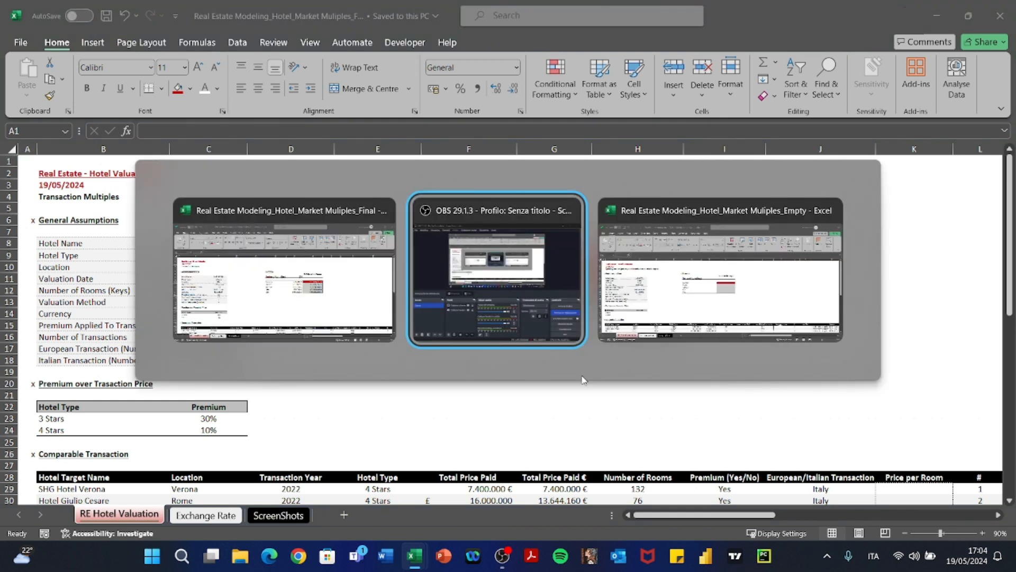
key(Escape)
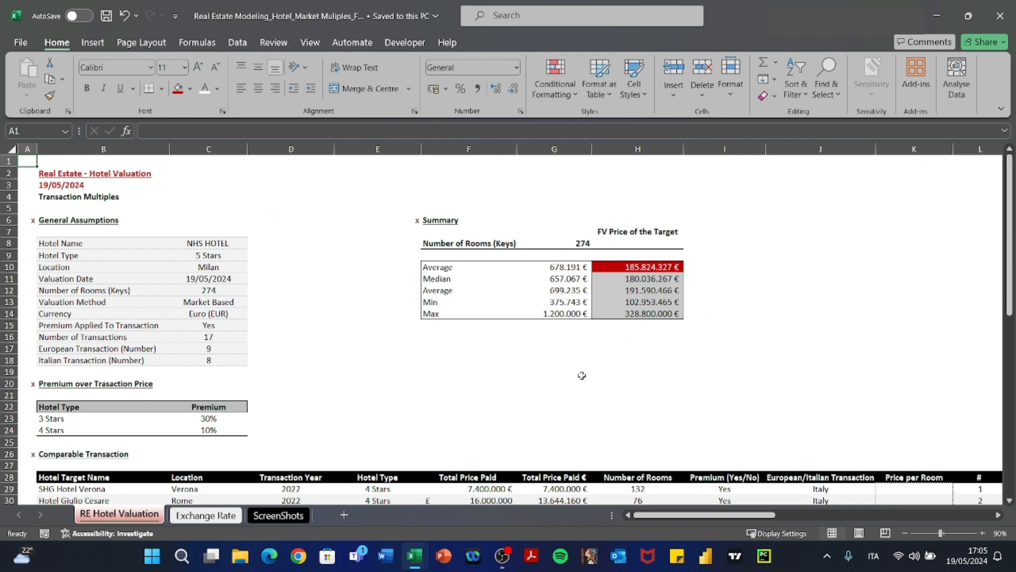
key(Down)
key(Right)
key(Down)
key(Down)
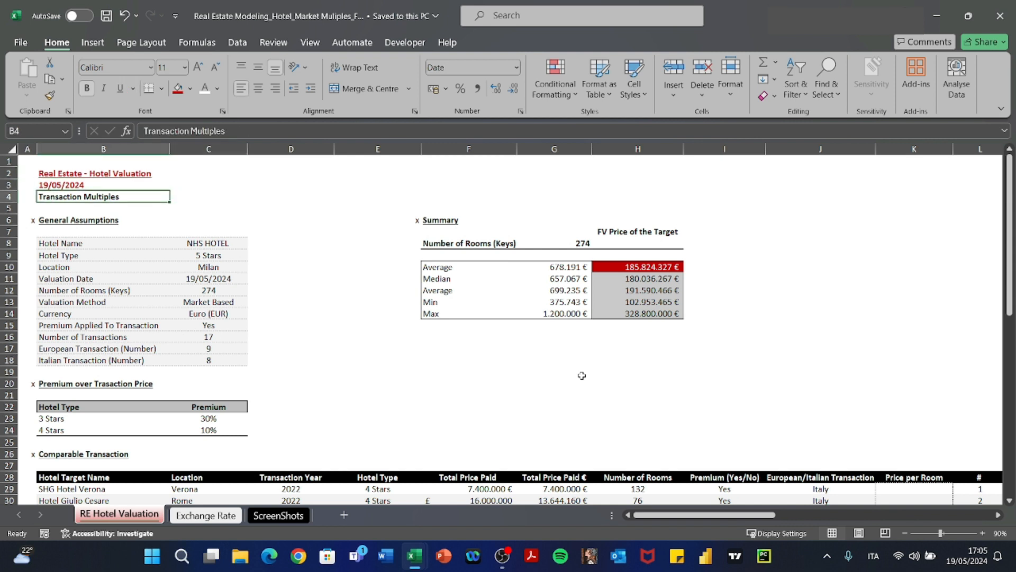
scroll(581, 375, down, 2)
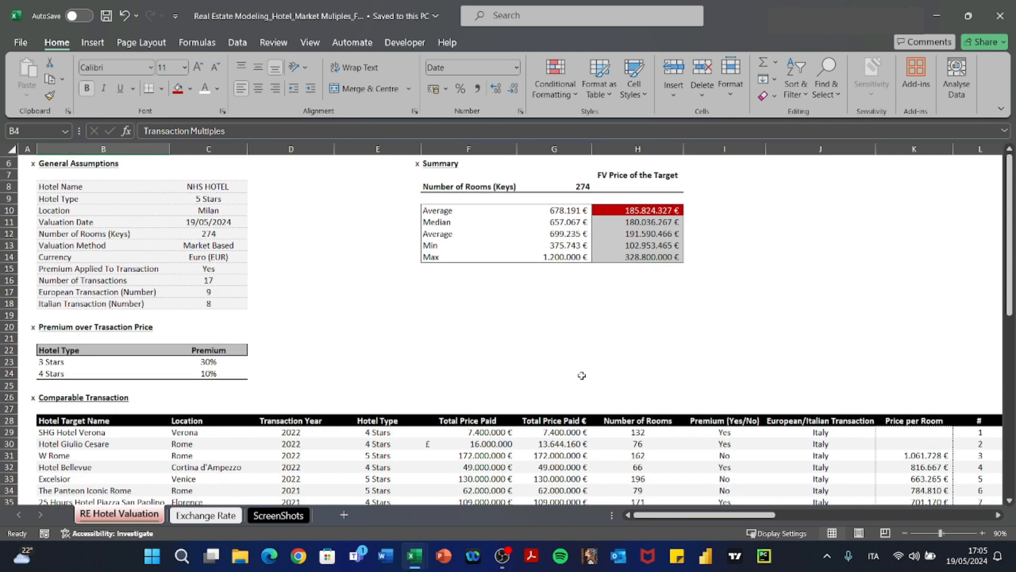
scroll(582, 375, up, 2)
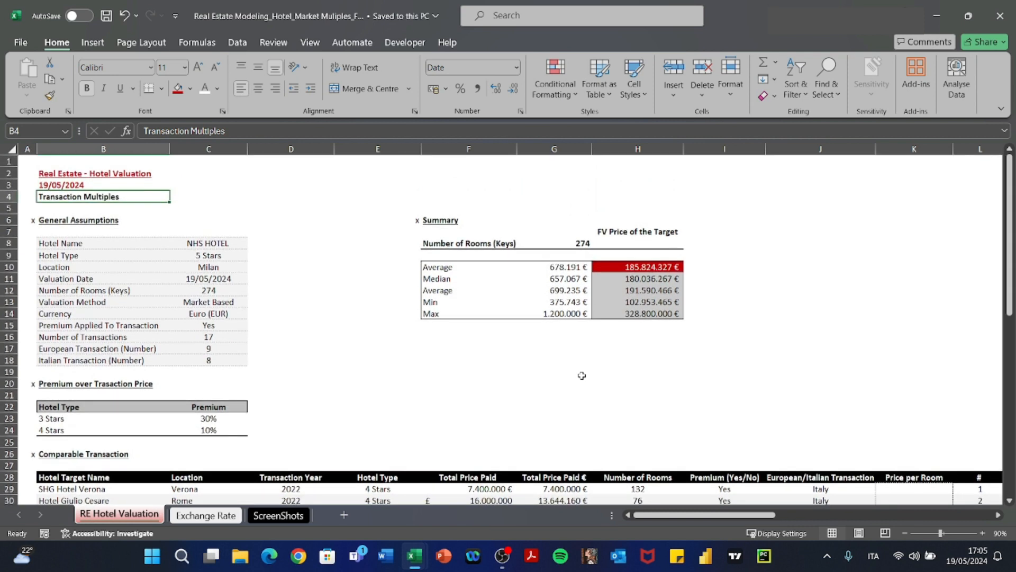
Step: Review the target hotel's name, type and location in the General Assumptions block
drag(52, 243, 231, 369)
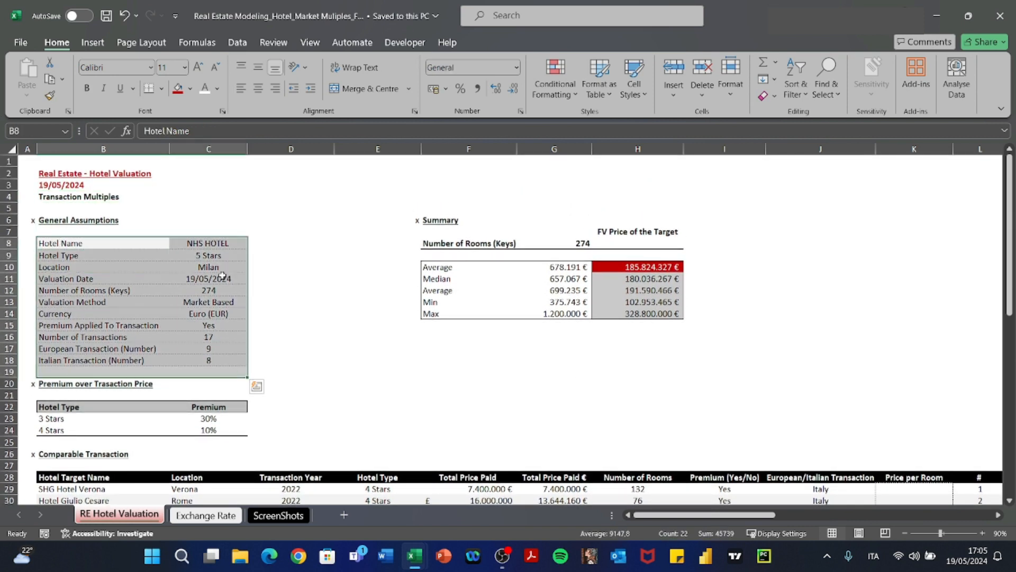
click(206, 244)
key(Down)
key(Left)
key(Right)
key(Left)
key(Right)
key(Left)
key(Right)
key(Left)
key(Right)
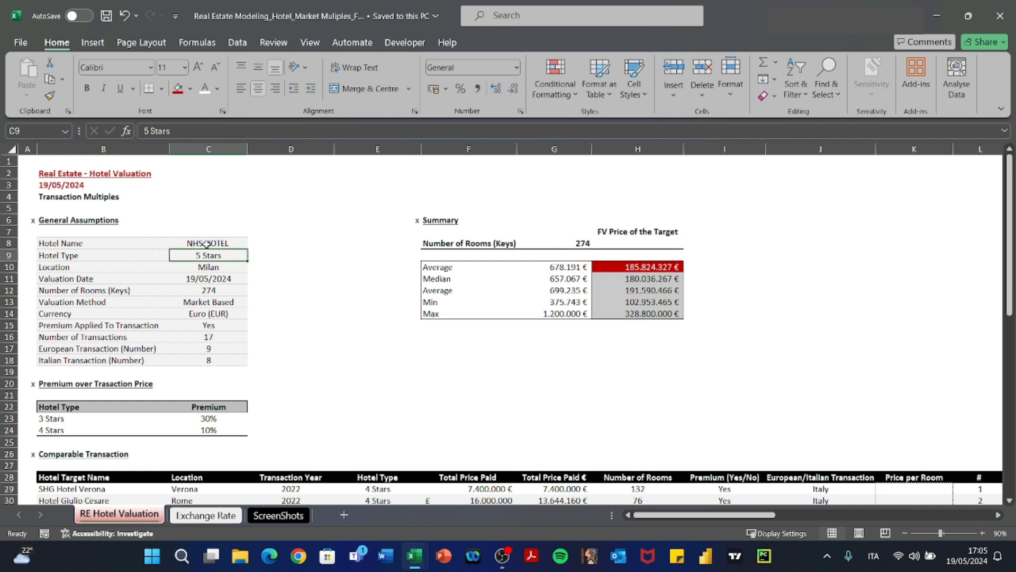
key(Left)
key(Right)
key(Down)
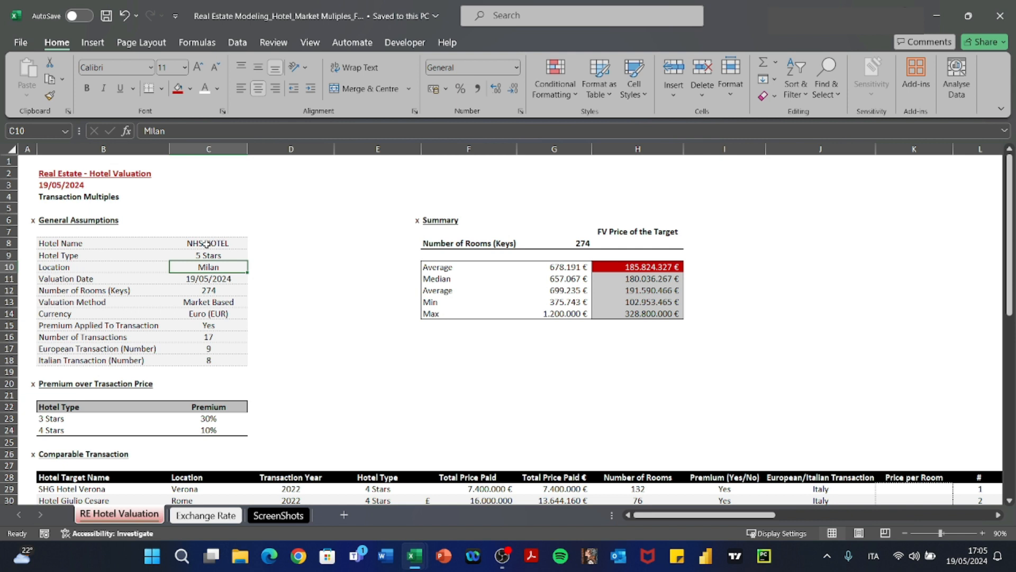
Step: Review the valuation date and number of rooms in the General Assumptions, and recheck the hotel type
key(Down)
key(F2)
key(Escape)
key(Down)
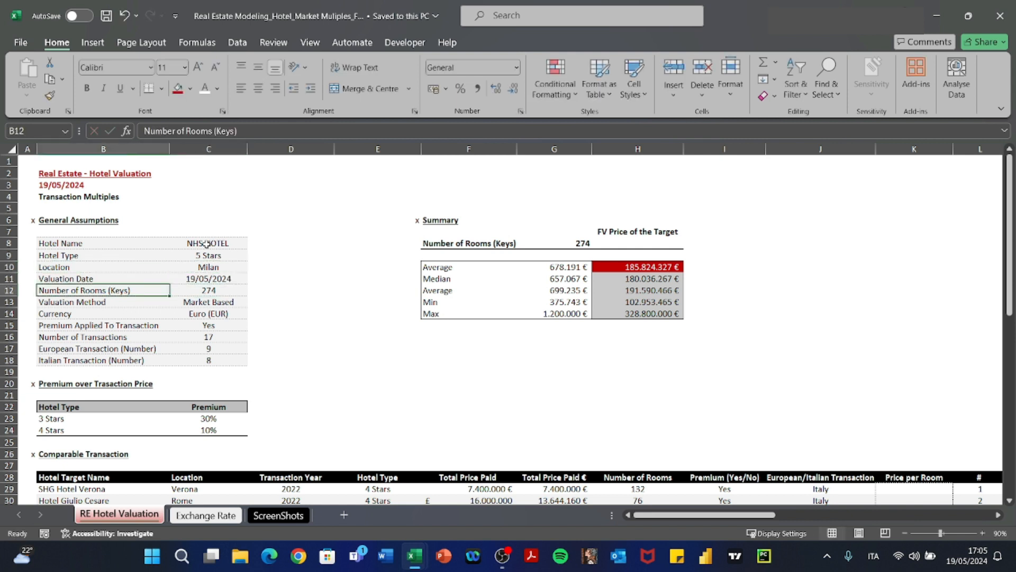
key(Left)
key(Right)
key(Up)
key(Up)
key(Up)
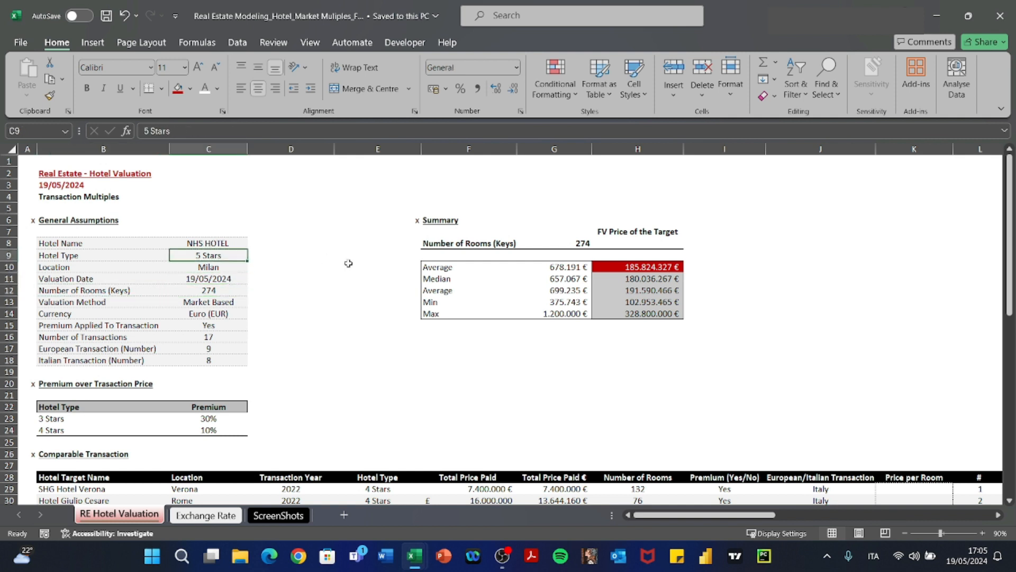
Step: Review the valuation method, currency, premium setting and transaction counts in the General Assumptions
key(Down)
key(Down)
key(Down)
key(Down)
key(Left)
key(Right)
key(Left)
key(Right)
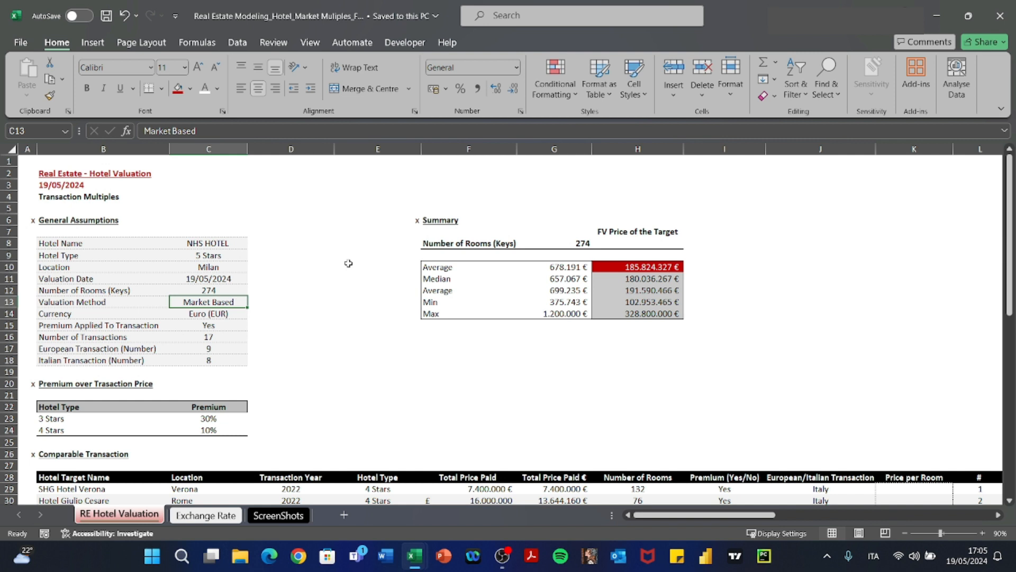
key(Down)
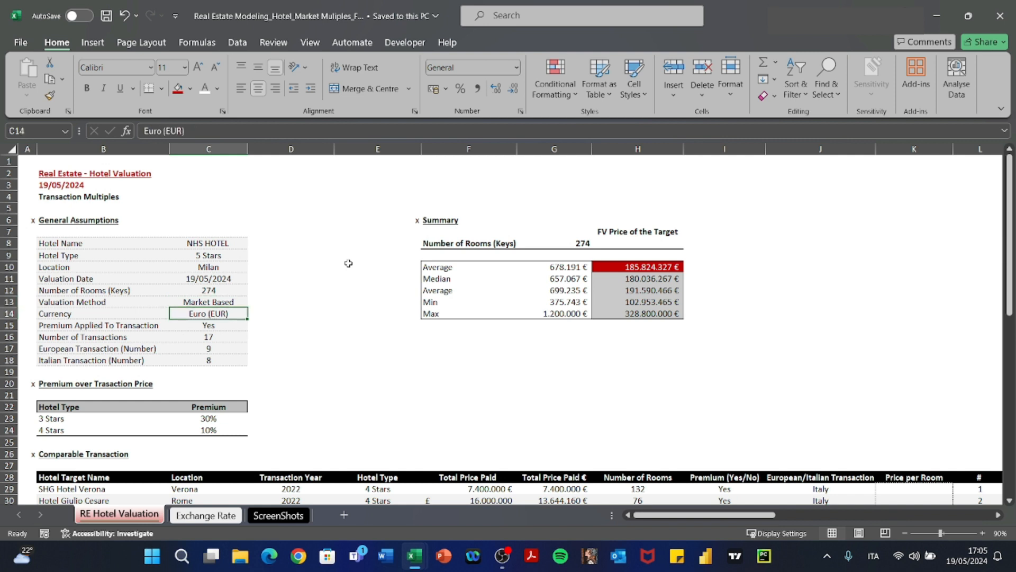
scroll(348, 263, down, 2)
key(Down)
key(Down)
key(Down)
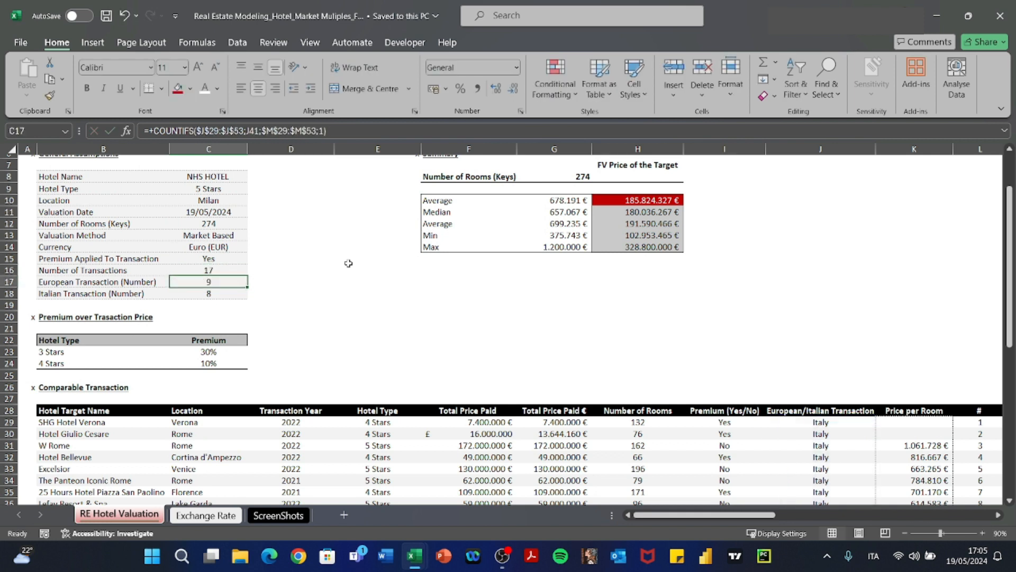
Step: Examine the Comparable Transaction table in rows 29 to 53, including its price per room, inclusion flag and source columns
scroll(348, 263, down, 5)
scroll(135, 278, down, 1)
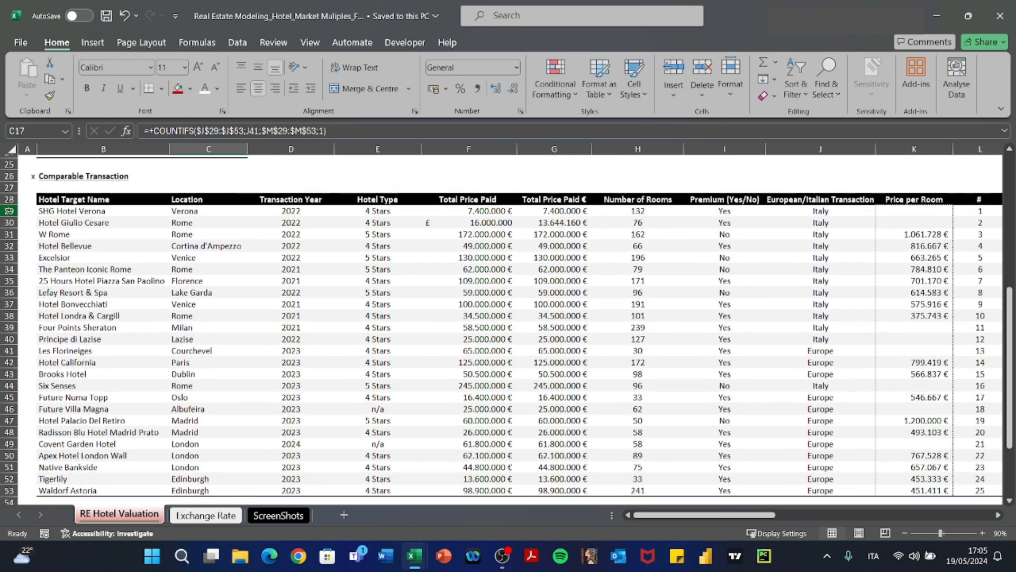
click(9, 210)
drag(9, 211, 2, 483)
scroll(392, 360, right, 4)
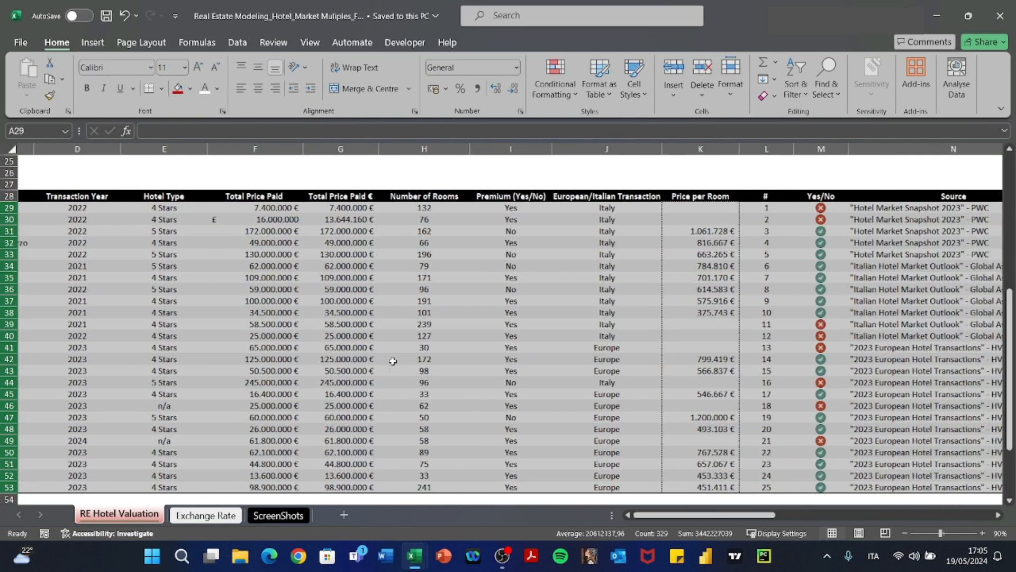
scroll(392, 361, left, 2)
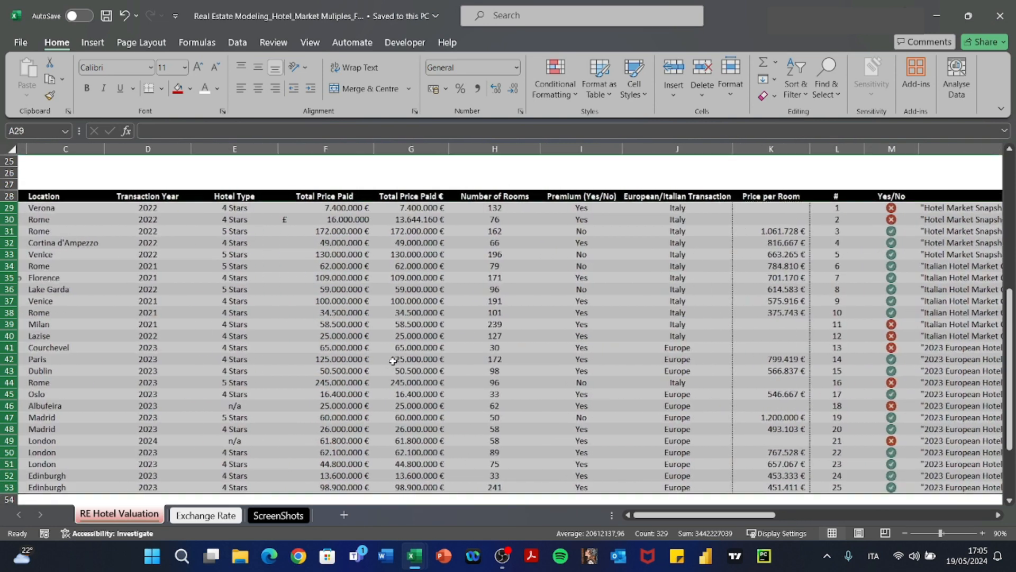
scroll(393, 360, down, 2)
scroll(392, 361, down, 4)
scroll(392, 361, left, 2)
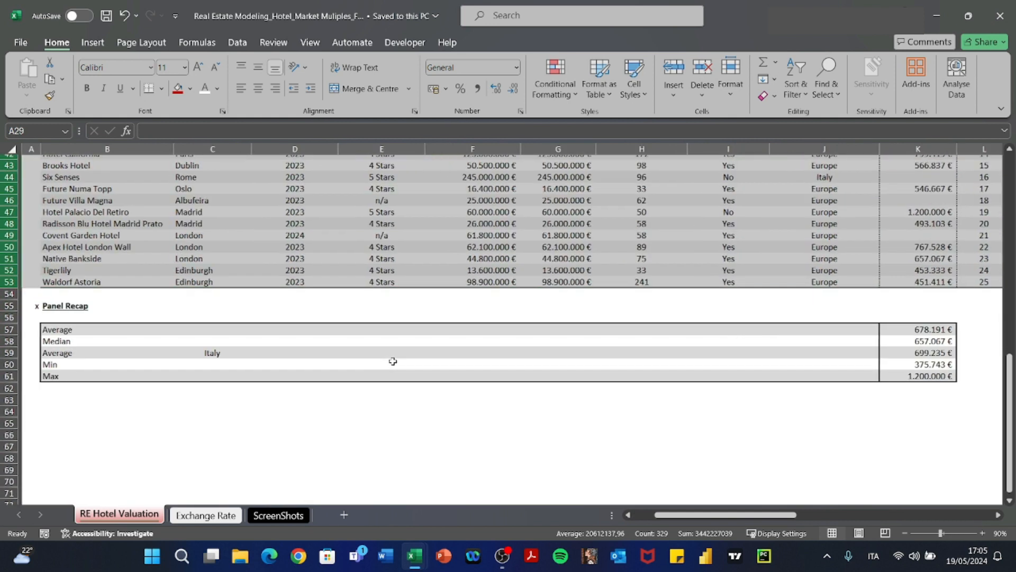
Step: Examine the Panel Recap statistics below the Comparable Transaction table
drag(9, 306, 8, 375)
click(522, 470)
scroll(522, 469, up, 6)
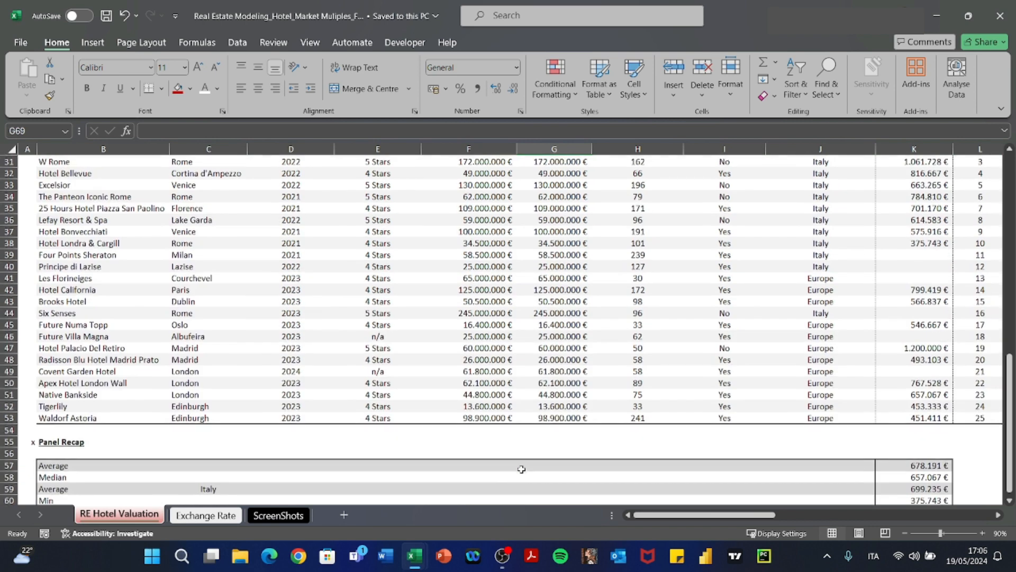
scroll(521, 470, down, 5)
scroll(521, 469, right, 4)
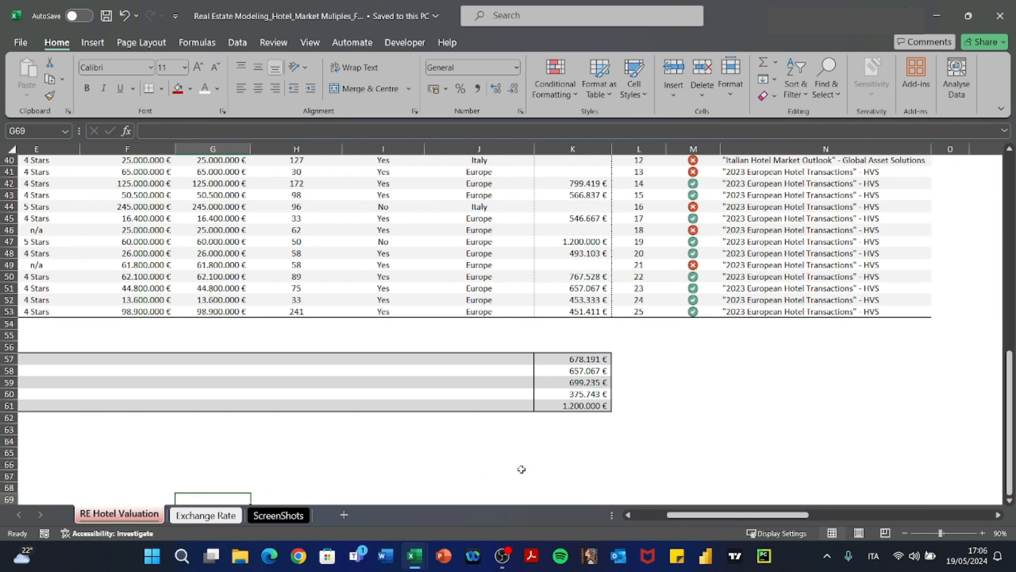
scroll(521, 469, up, 13)
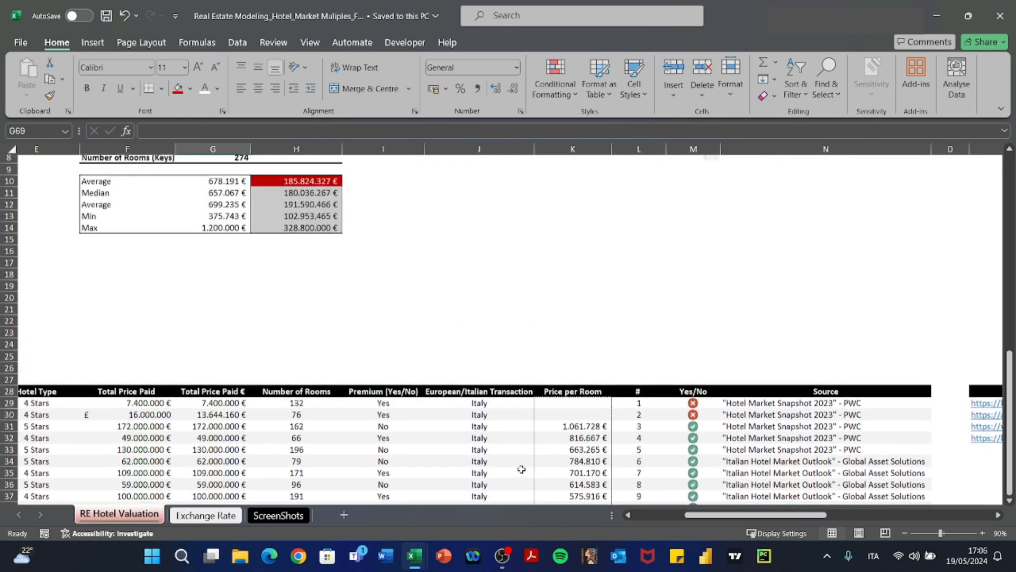
Step: Examine the FV Price of the Target results in H10:H14 of the Summary block
scroll(521, 469, left, 3)
drag(531, 266, 518, 313)
key(ctrl+v)
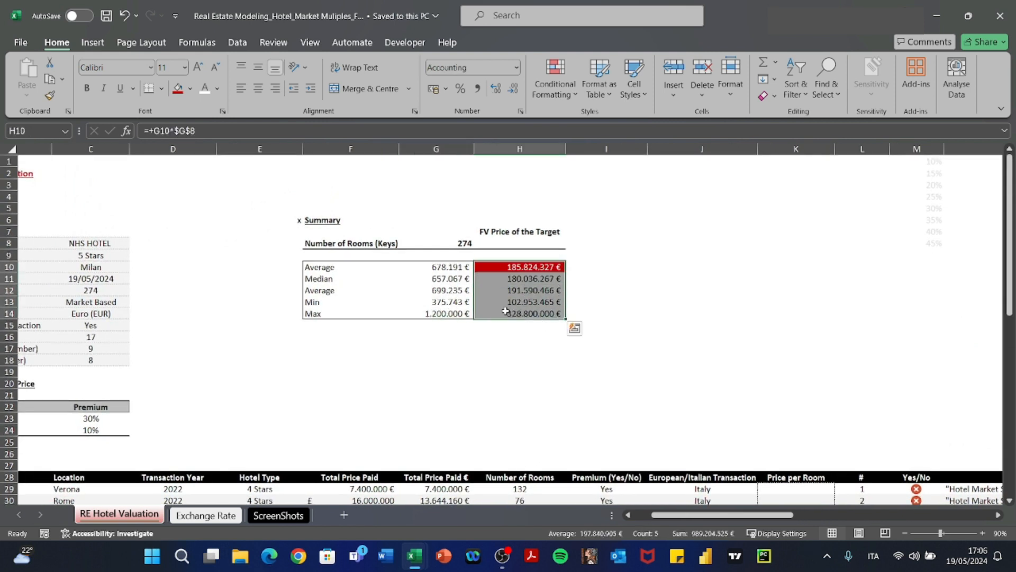
click(523, 270)
drag(522, 270, 455, 321)
scroll(374, 299, left, 2)
scroll(374, 300, right, 3)
scroll(429, 386, left, 2)
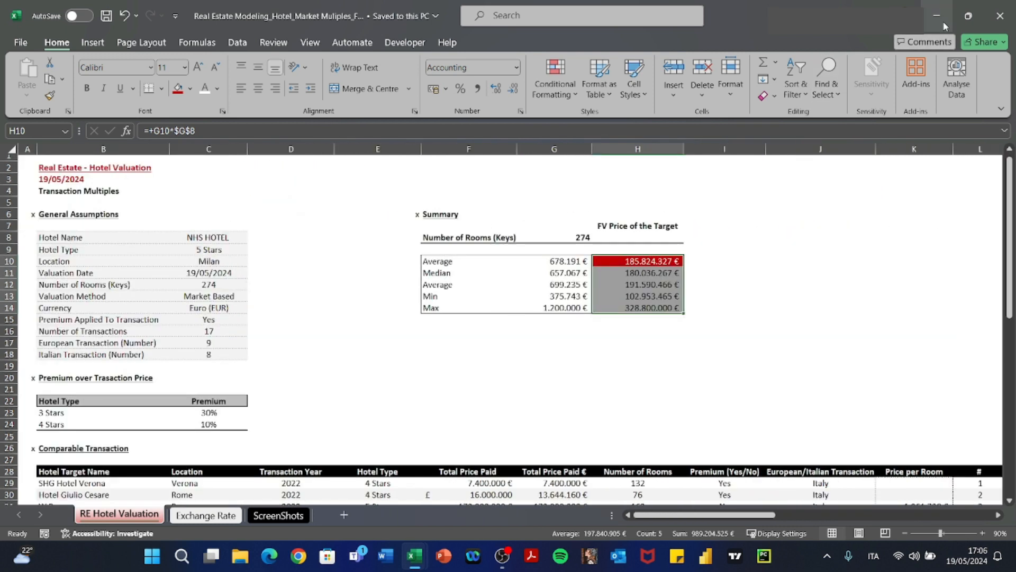
Step: Switch to the empty hotel market multiples workbook, maximize its window and set the zoom to 80%
click(945, 26)
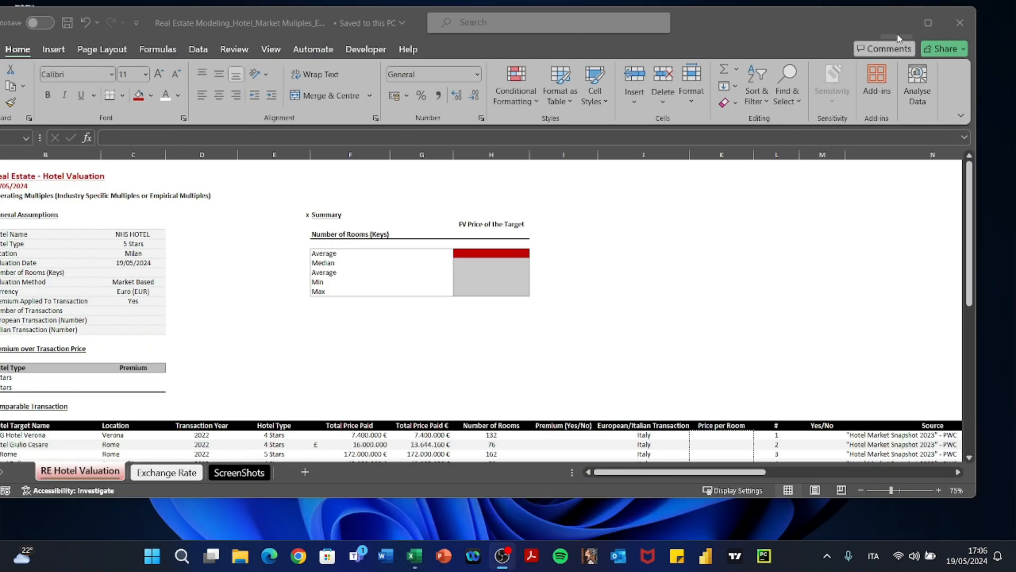
click(927, 23)
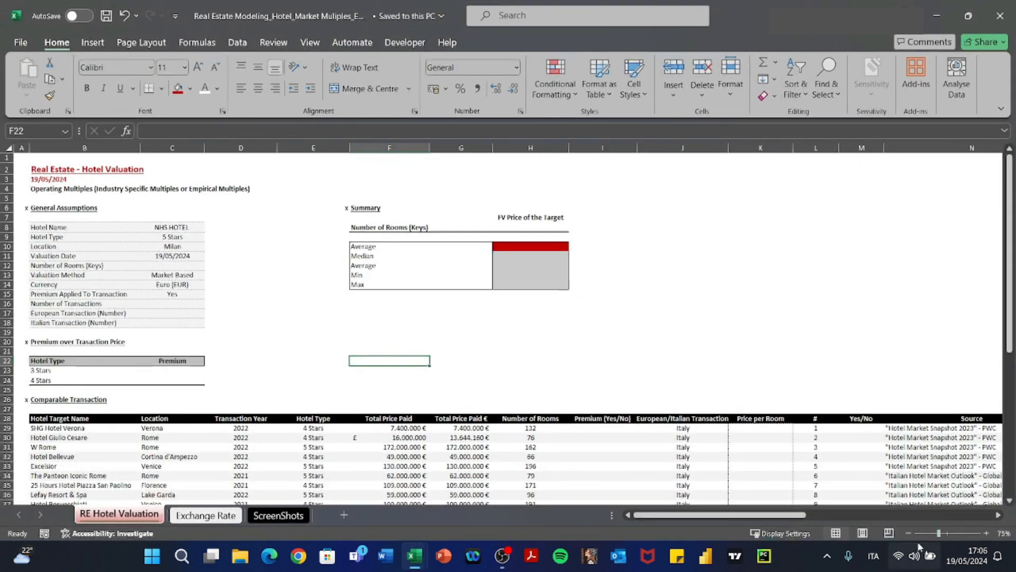
click(986, 533)
scroll(682, 414, left, 2)
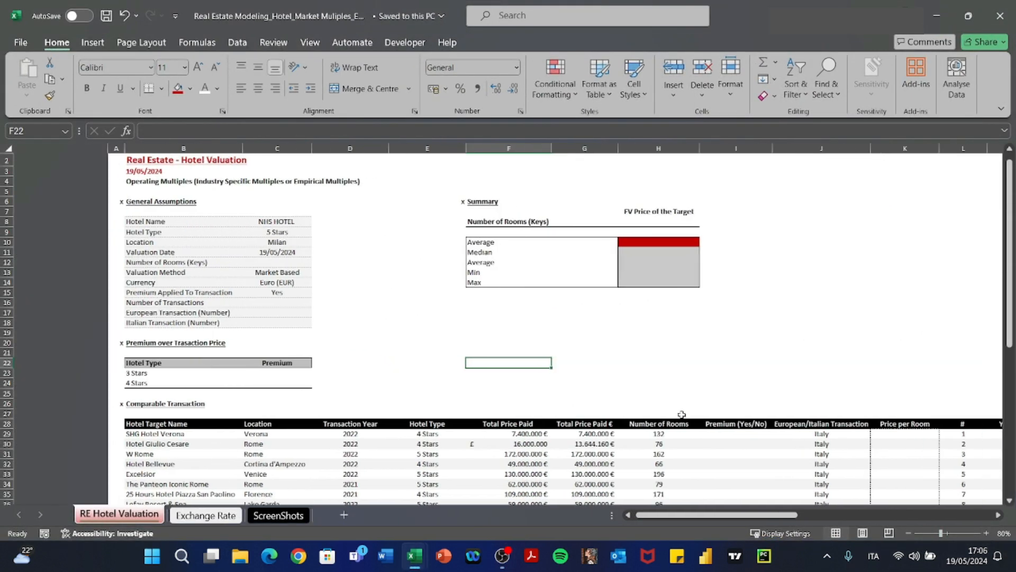
scroll(682, 414, up, 2)
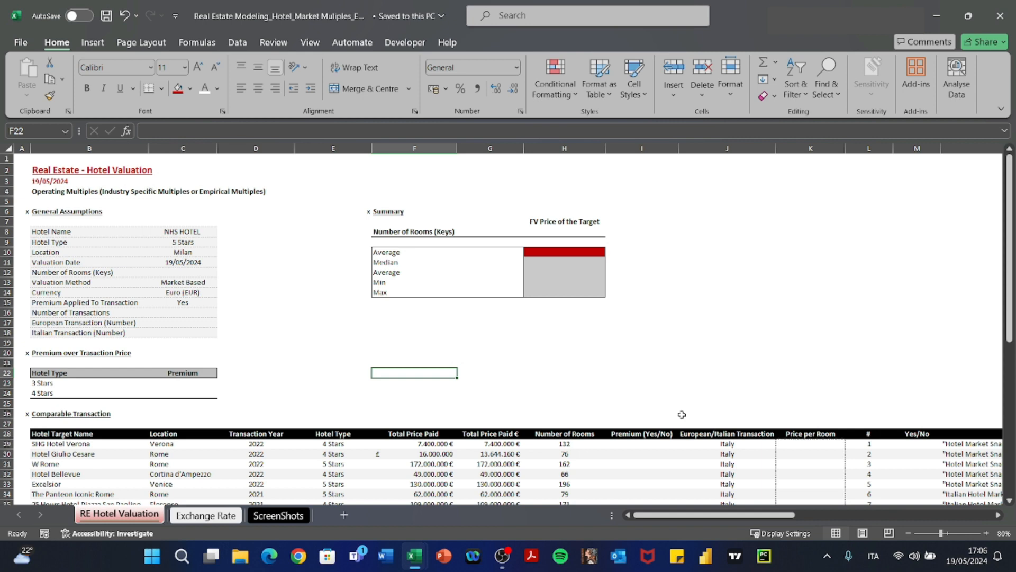
Step: Examine the Comparable Transaction rows 29 to 53 in the empty workbook, checking the hotels, their data and sources
scroll(682, 414, down, 8)
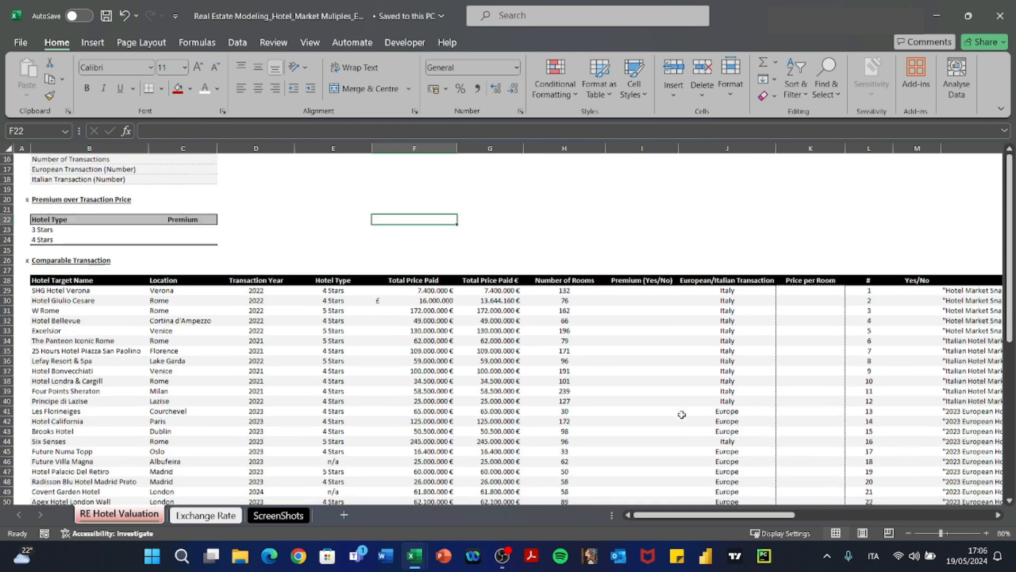
scroll(681, 414, down, 2)
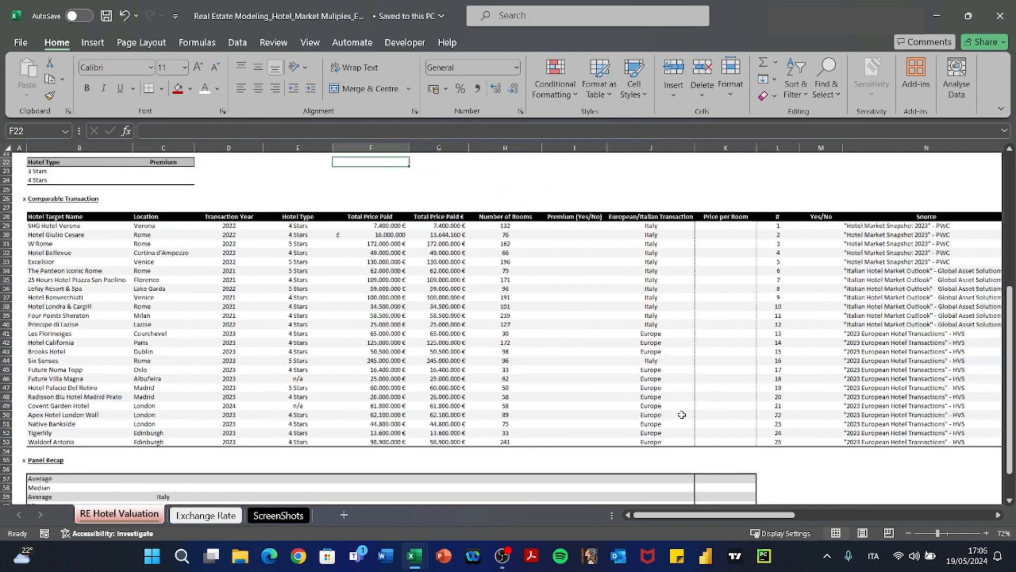
drag(6, 224, 1, 437)
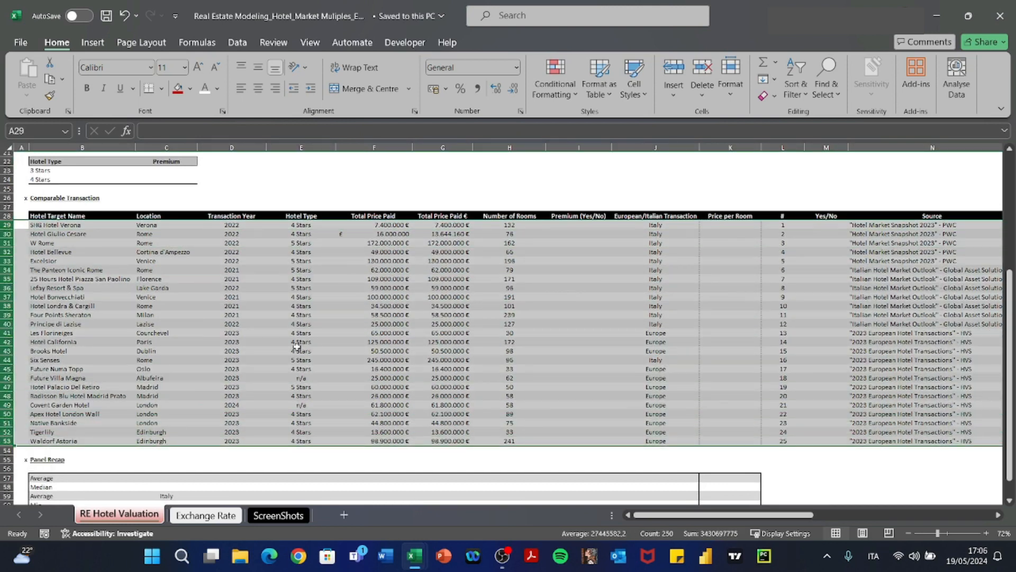
scroll(315, 344, right, 3)
scroll(315, 344, left, 3)
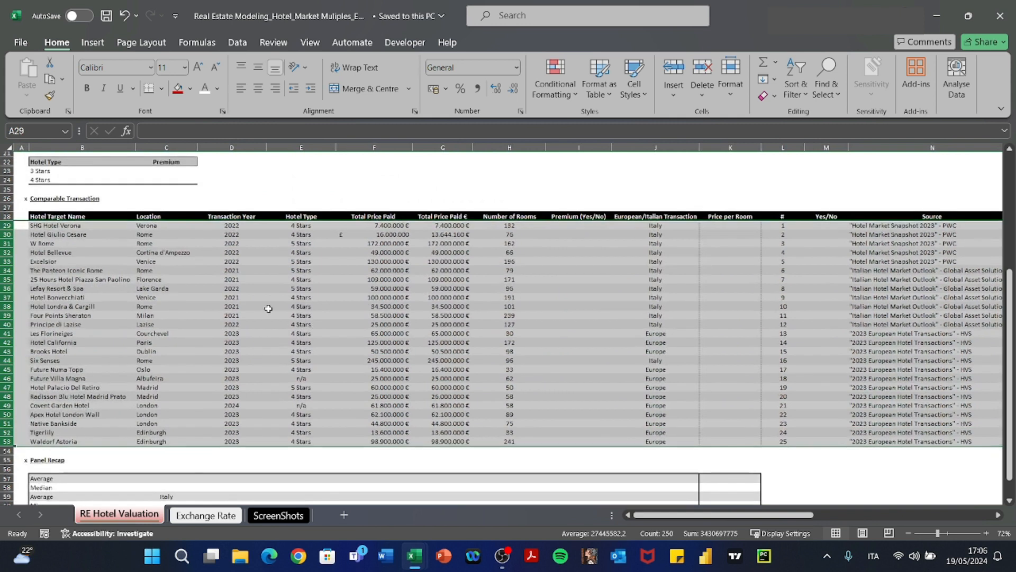
click(286, 306)
drag(7, 225, 9, 442)
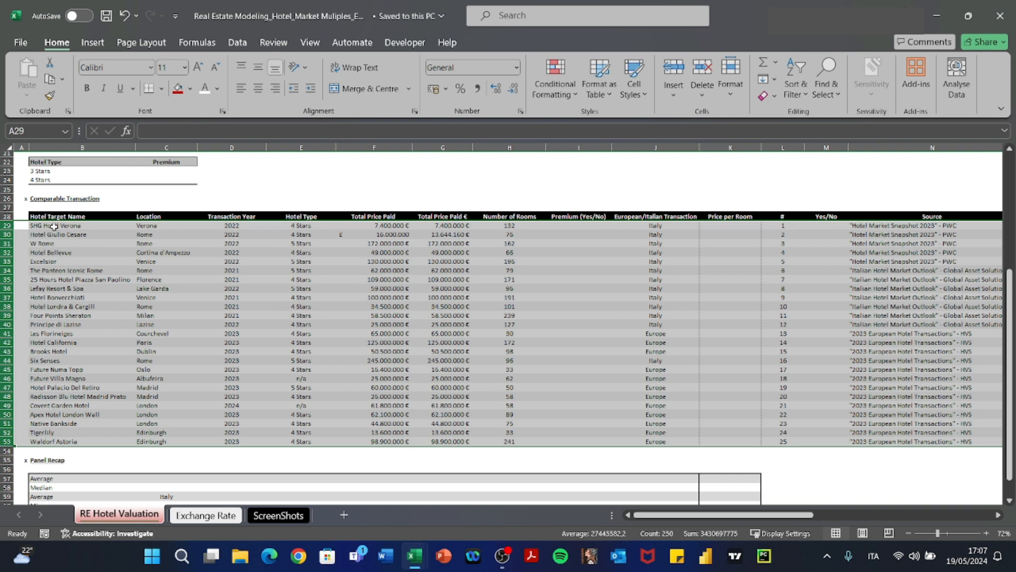
drag(7, 225, 18, 443)
drag(85, 272, 116, 433)
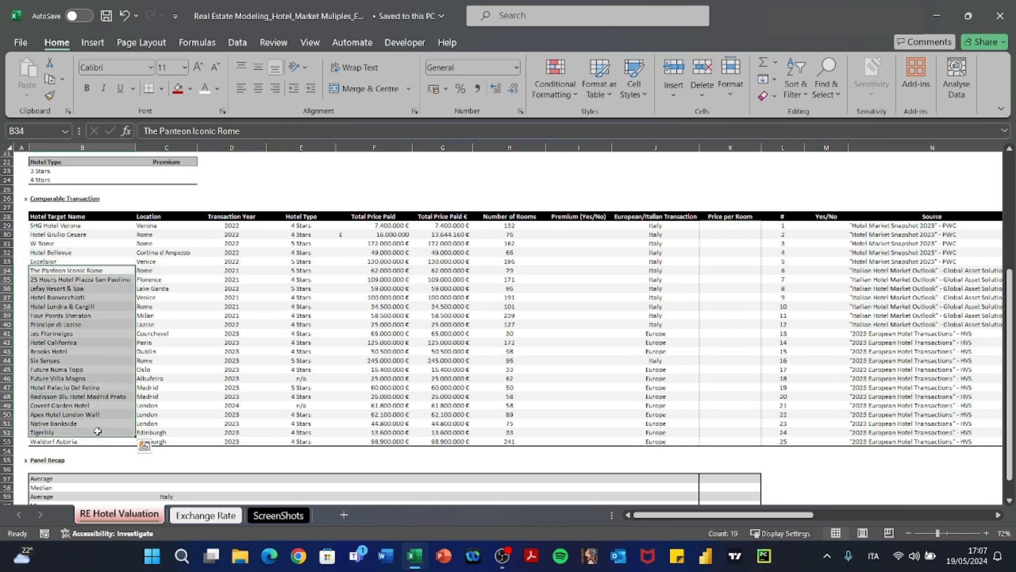
scroll(311, 401, up, 7)
scroll(339, 399, down, 5)
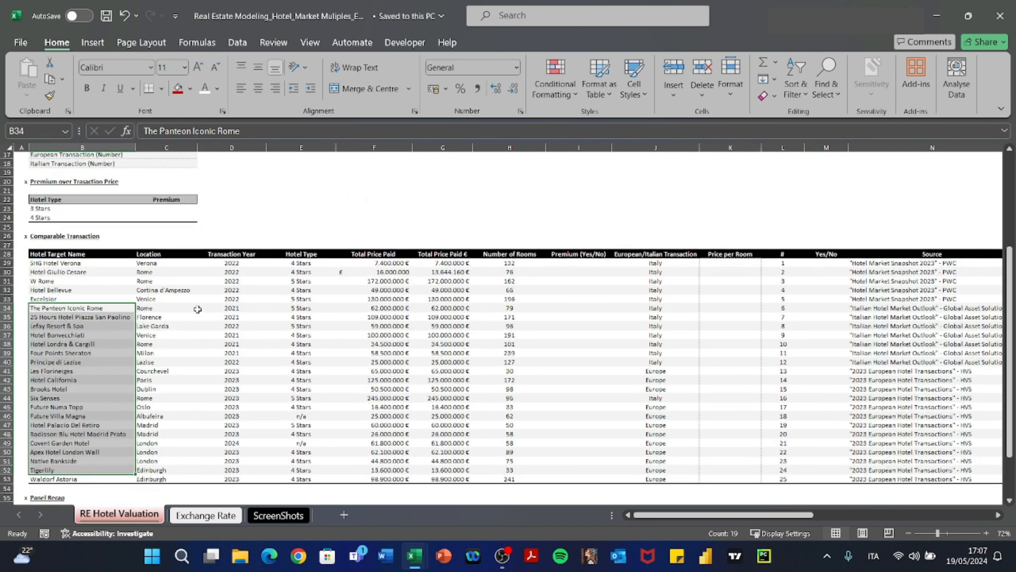
drag(7, 263, 4, 478)
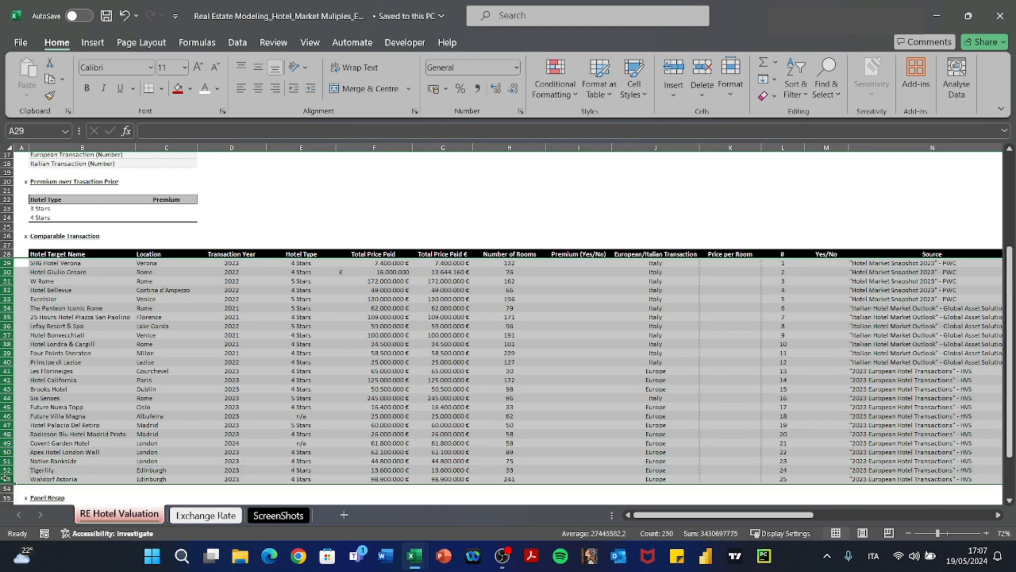
Step: Examine the PWC, Global Asset Solutions and HVS source tables and their links on the ScreenShots sheet
click(279, 515)
scroll(418, 362, up, 10)
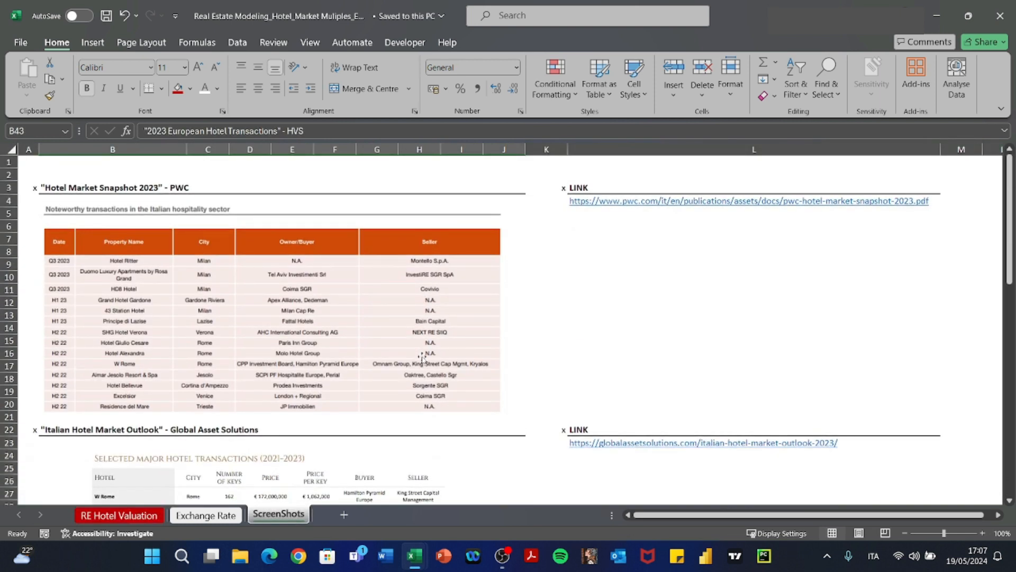
scroll(422, 358, down, 15)
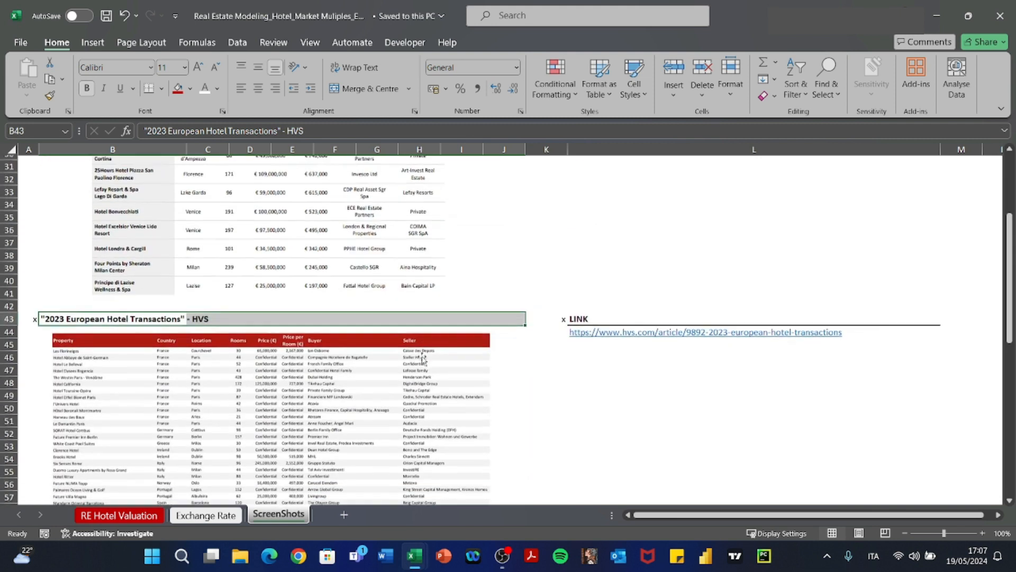
scroll(423, 359, up, 15)
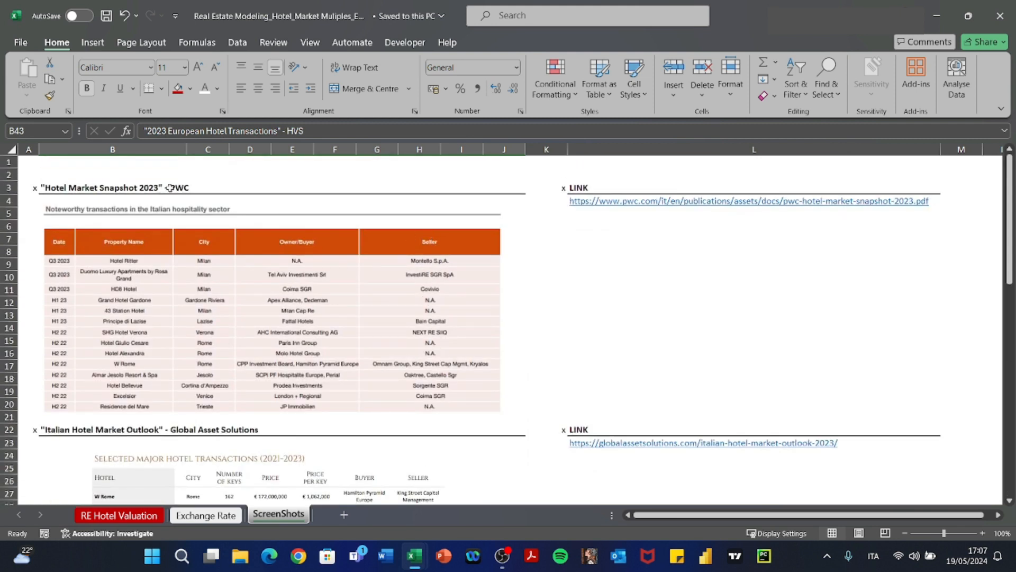
click(9, 187)
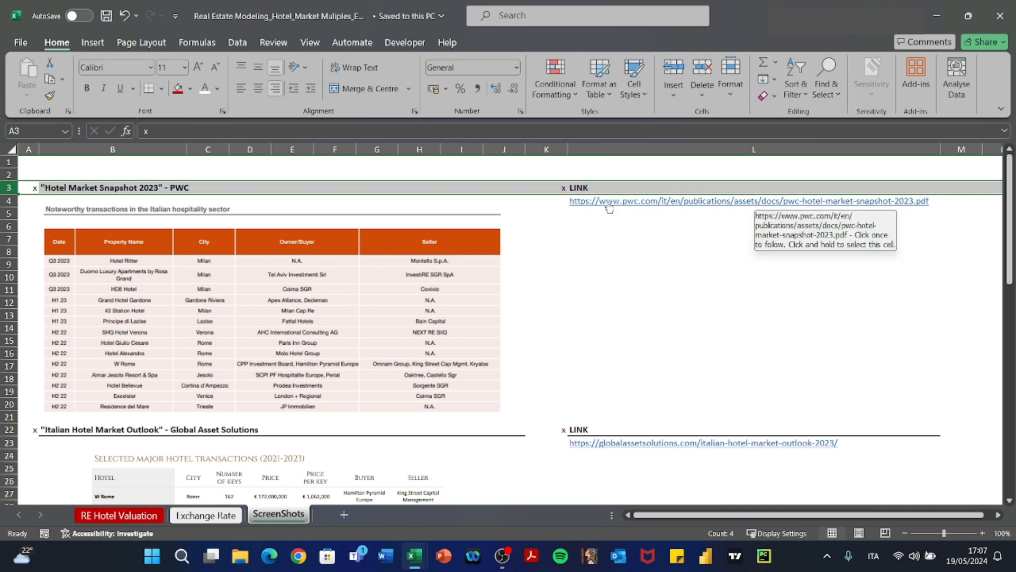
scroll(306, 329, down, 3)
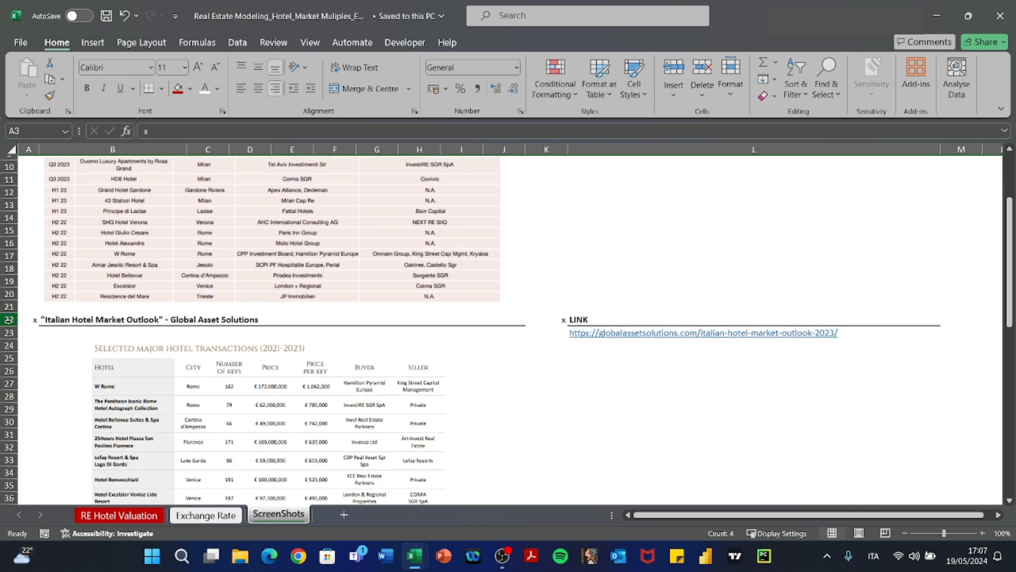
click(9, 319)
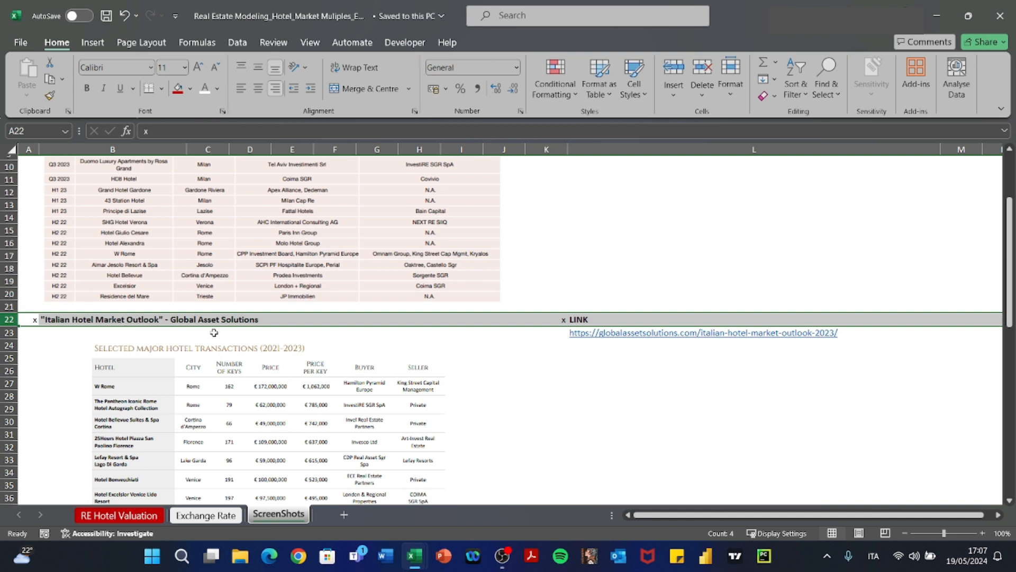
scroll(214, 332, down, 9)
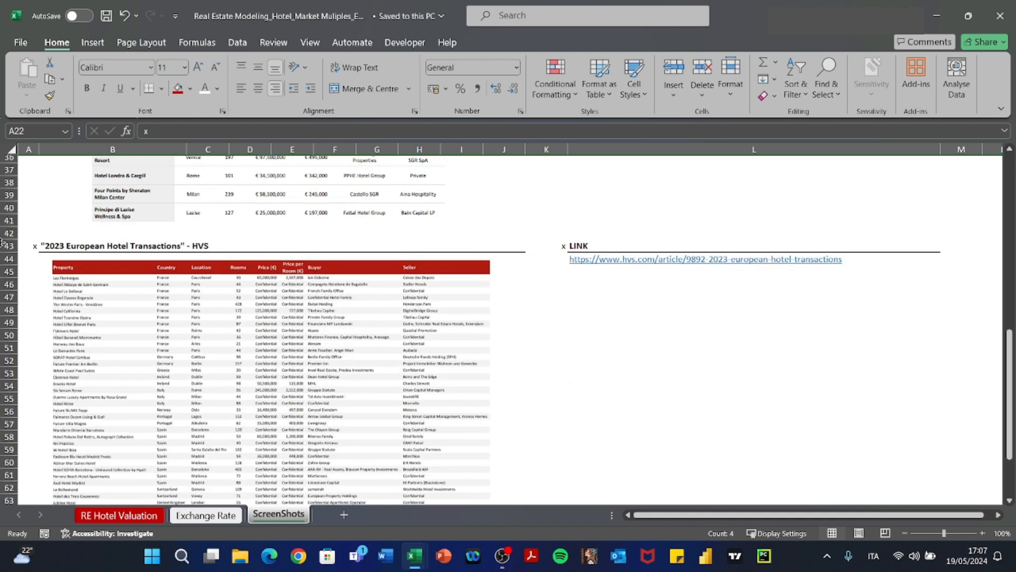
click(4, 247)
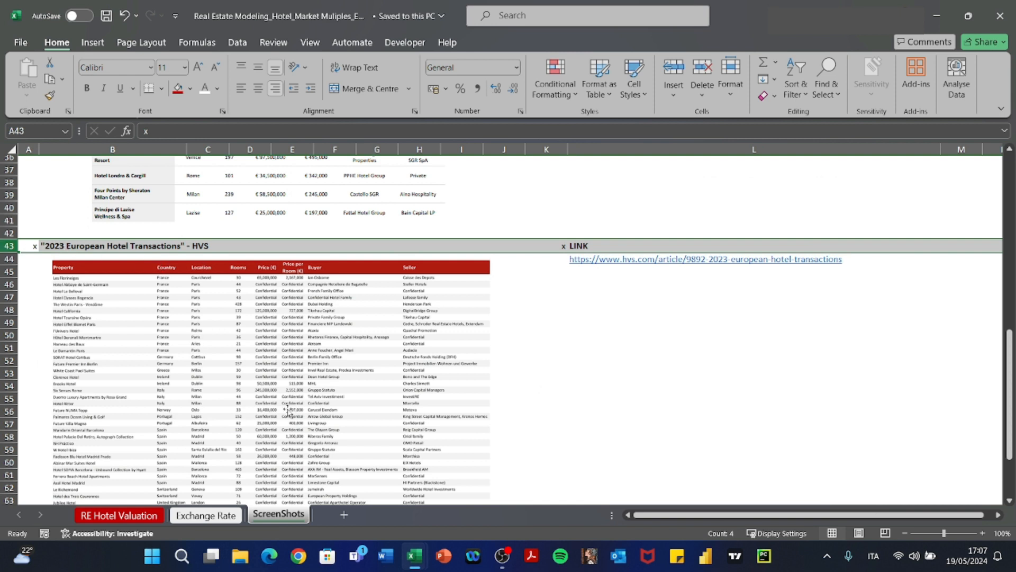
scroll(288, 410, down, 2)
scroll(288, 410, up, 14)
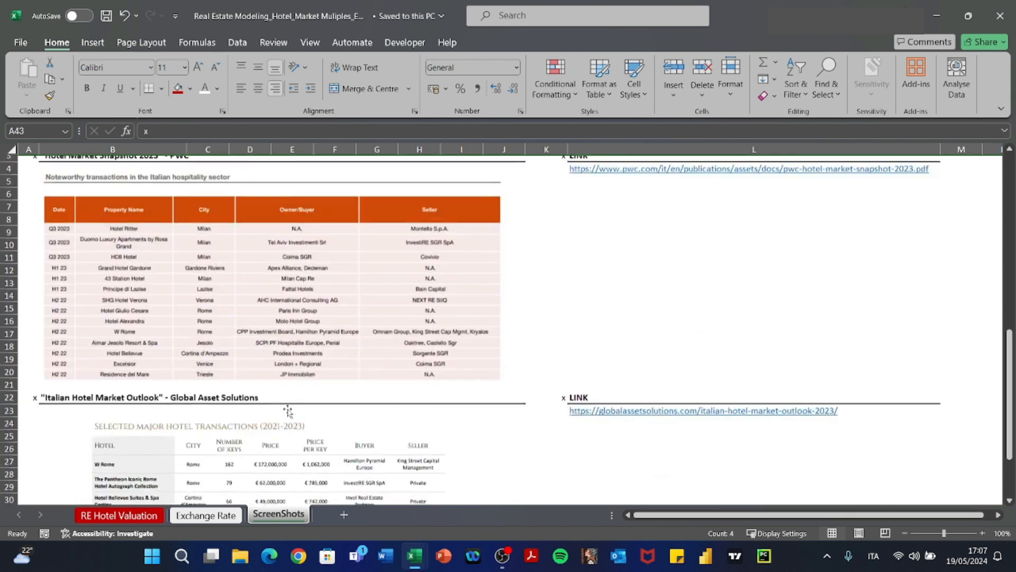
Step: Open the linked PWC Hotel Market Snapshot 2023 report and examine its Italian hotel investments and noteworthy transactions
click(604, 207)
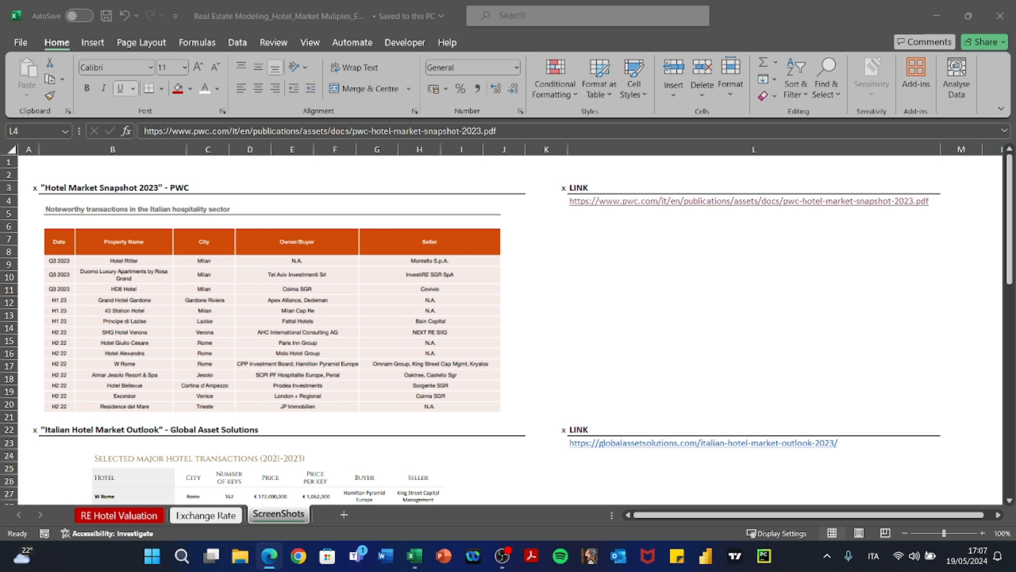
drag(1015, 132, 1015, 106)
drag(827, 7, 549, 1)
scroll(737, 242, up, 10)
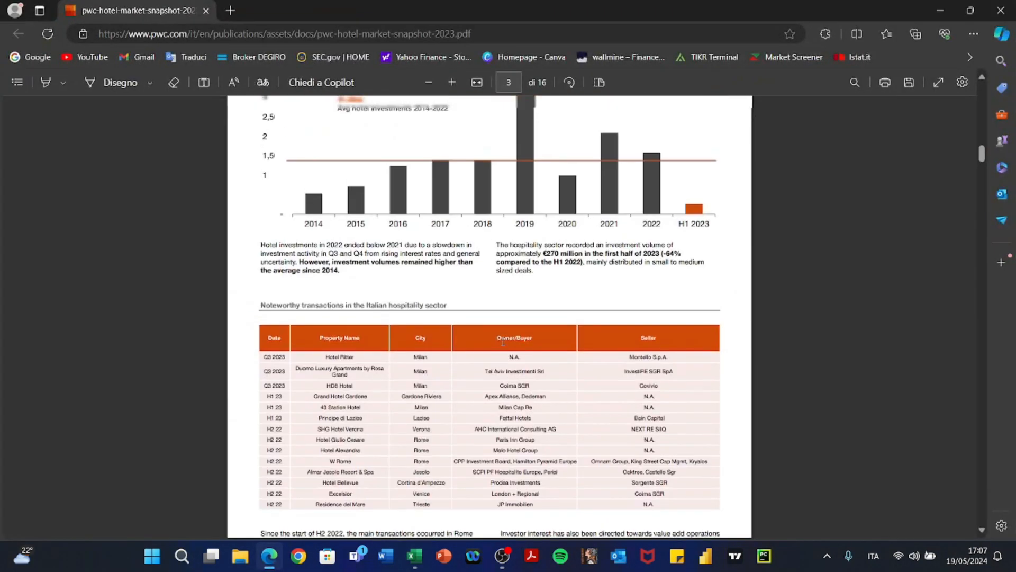
drag(982, 151, 987, 75)
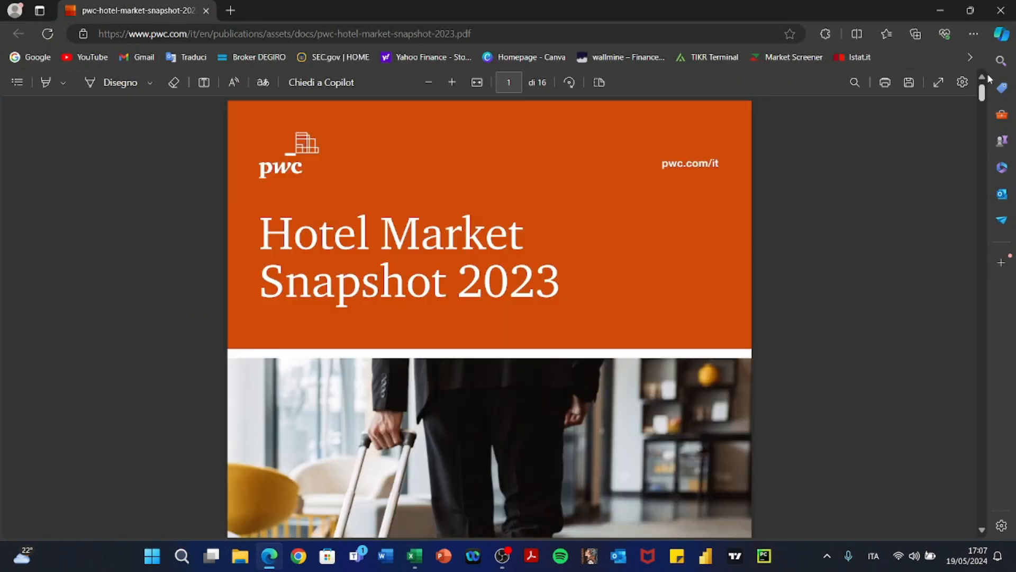
scroll(654, 305, down, 15)
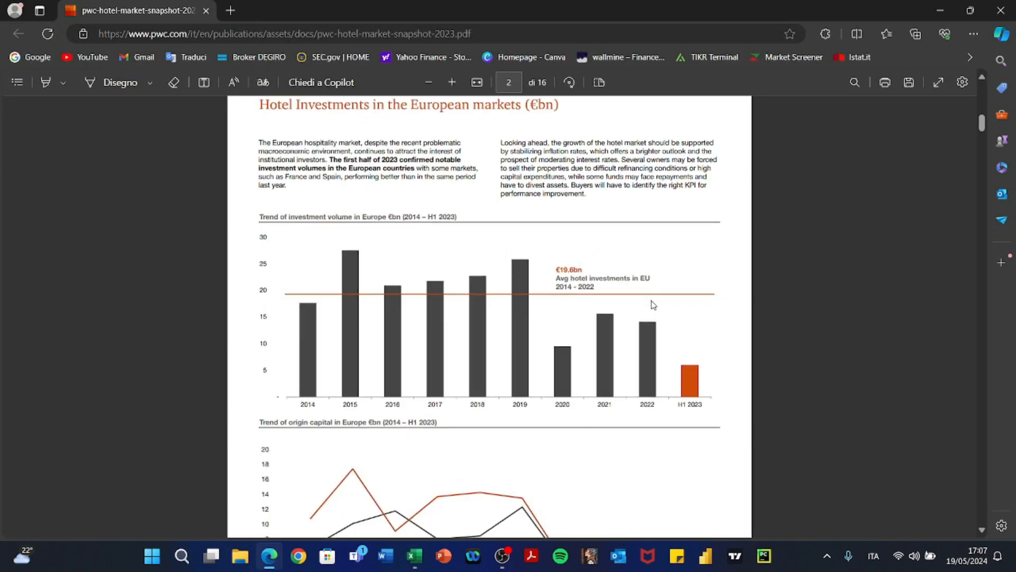
scroll(656, 296, down, 5)
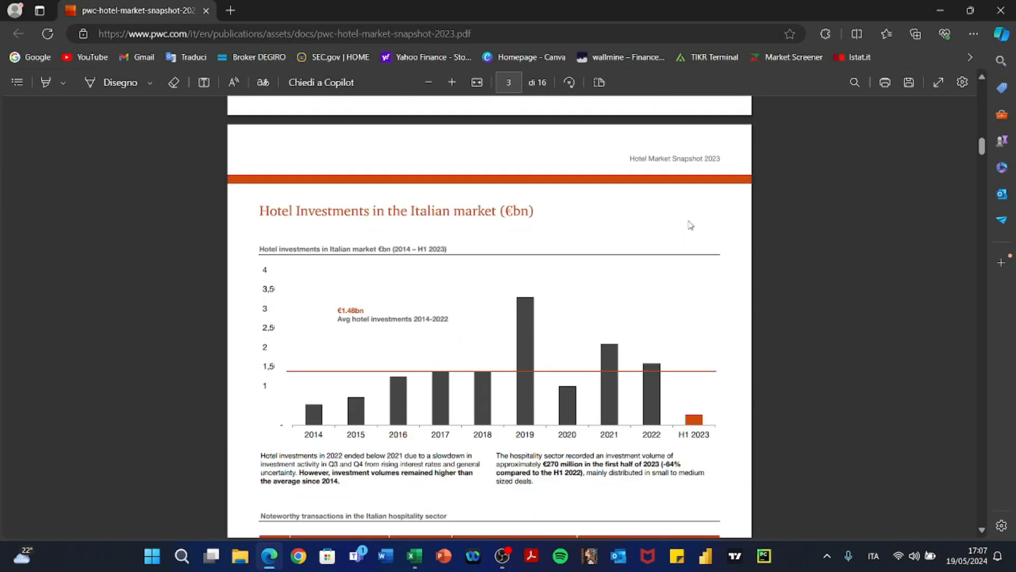
click(941, 11)
Step: Return to the RE Hotel Valuation sheet and examine the hotel names, locations and transaction years in B29:D53
scroll(290, 450, down, 5)
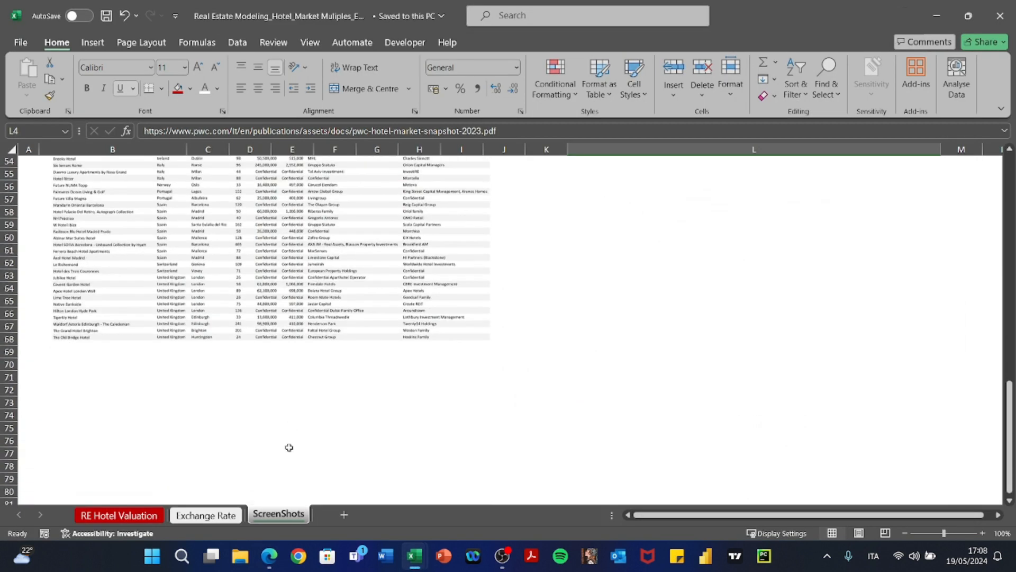
key(ctrl+Page_Up)
key(ctrl+Page_Up)
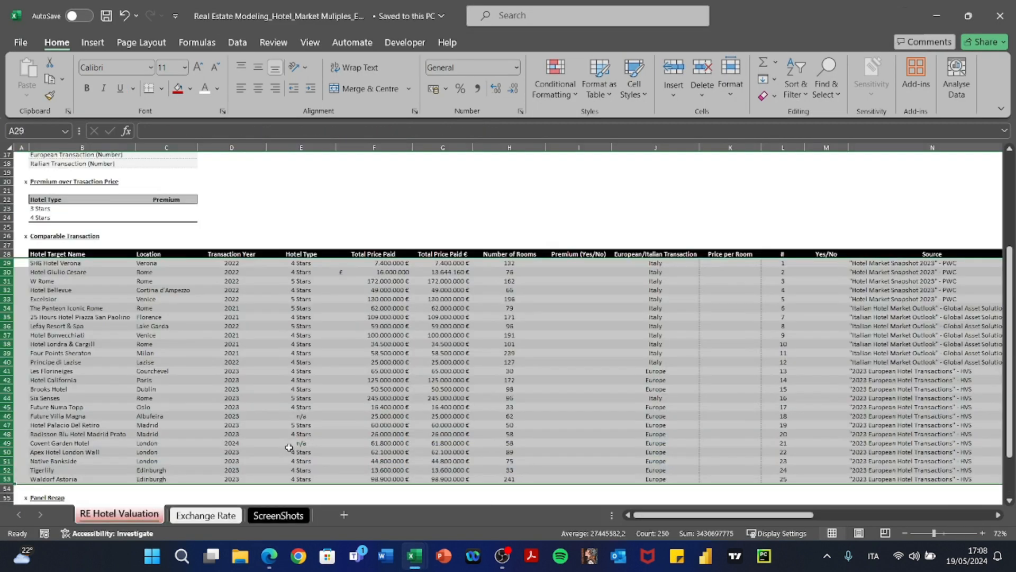
drag(77, 265, 217, 480)
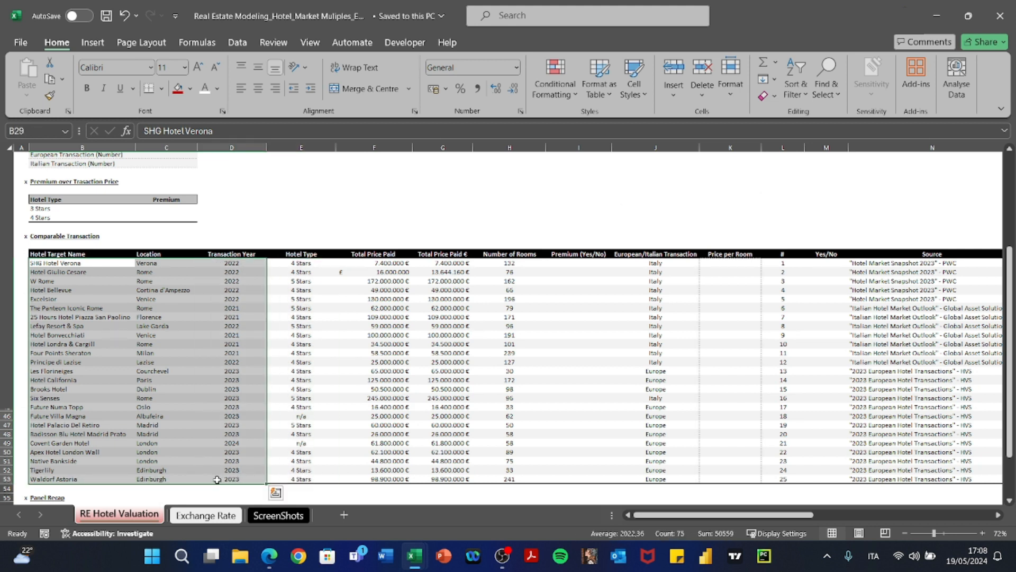
key(Up)
key(Up)
key(Down)
key(Down)
key(Right)
key(Right)
key(Right)
key(Right)
key(Right)
key(Right)
key(Left)
key(Left)
key(Left)
key(Left)
key(Left)
key(Left)
key(Right)
key(Right)
key(Right)
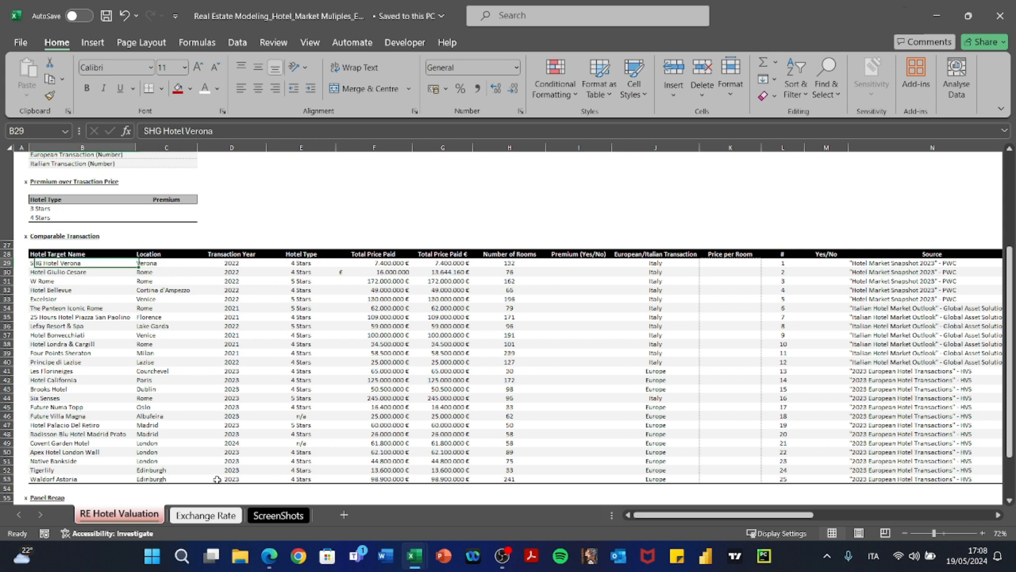
key(Left)
key(Left)
key(Left)
key(Right)
key(Right)
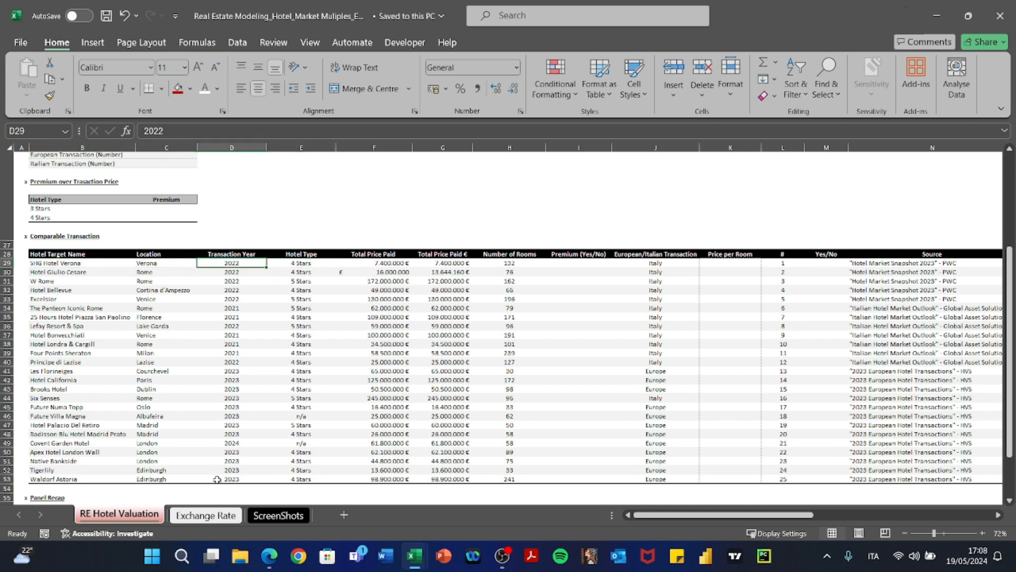
Step: Examine the Transaction Year values in D29:D53 alongside the neighbouring columns of the first hotels
shift+click(217, 479)
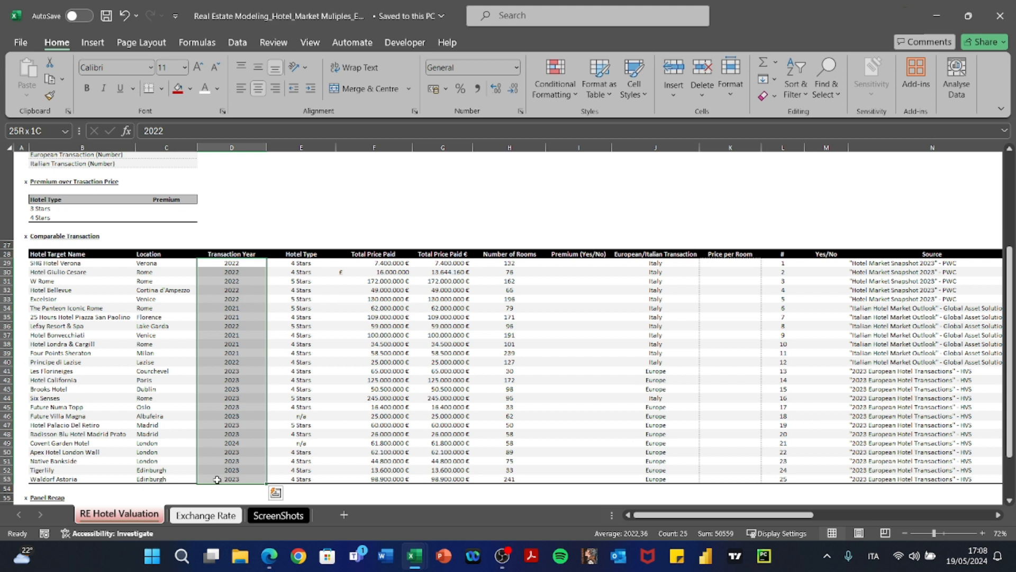
key(Right)
key(Down)
key(Down)
key(Down)
key(Down)
key(Up)
key(Up)
key(Up)
key(Up)
key(Down)
key(Down)
key(Up)
key(Up)
key(Left)
key(Left)
key(Left)
key(Right)
key(Right)
key(Right)
key(Left)
key(Left)
key(Left)
key(Down)
key(Down)
key(Down)
key(Right)
key(Left)
key(Right)
key(Right)
key(Right)
key(Left)
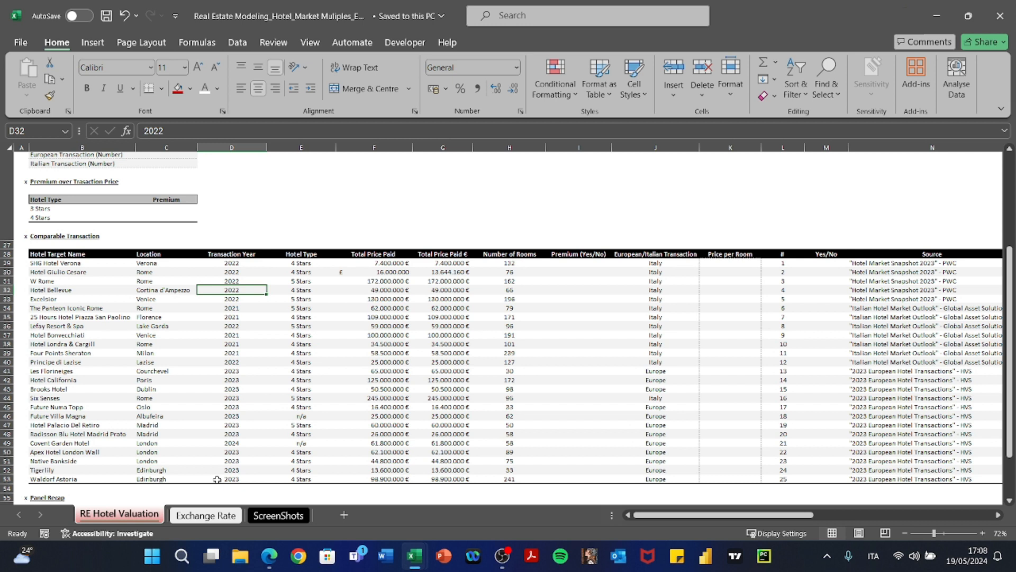
Step: Examine the Hotel Type column of the Comparable Transaction table, starting from E29
key(Right)
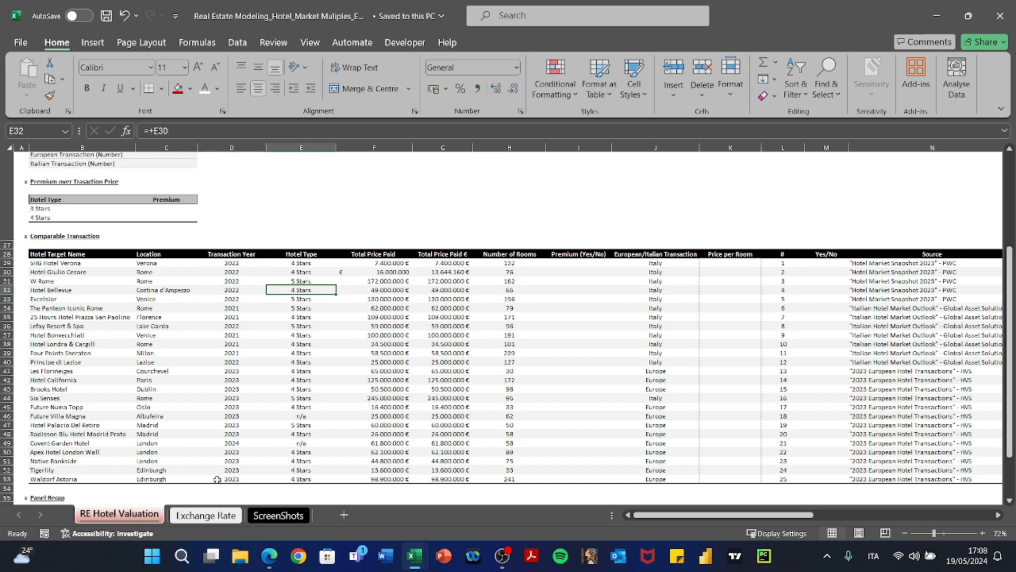
key(Right)
key(Up)
key(Up)
key(Up)
key(ctrl+shift+Down)
key(ctrl+shift+Up)
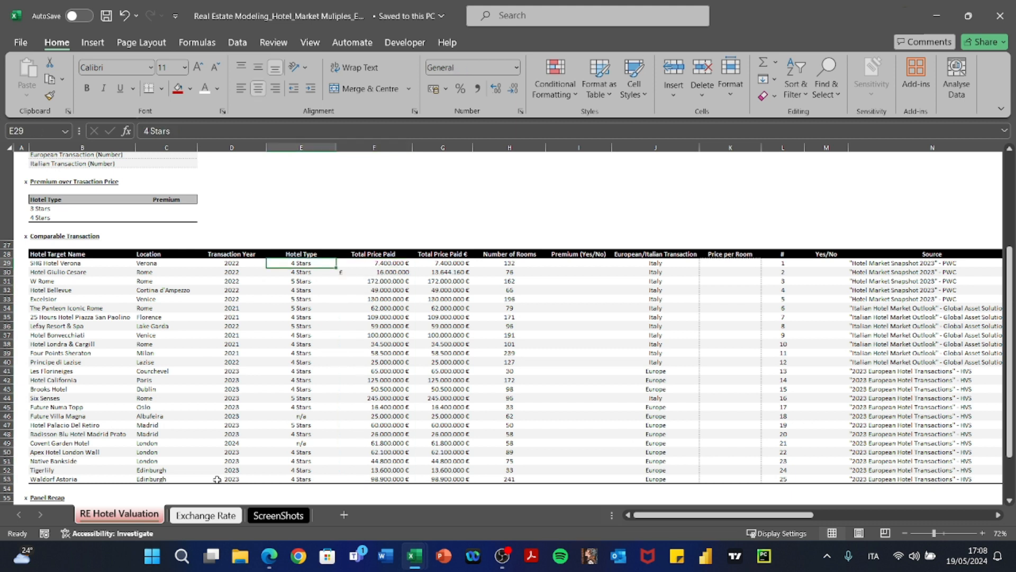
key(Down)
key(Down)
key(Up)
key(Up)
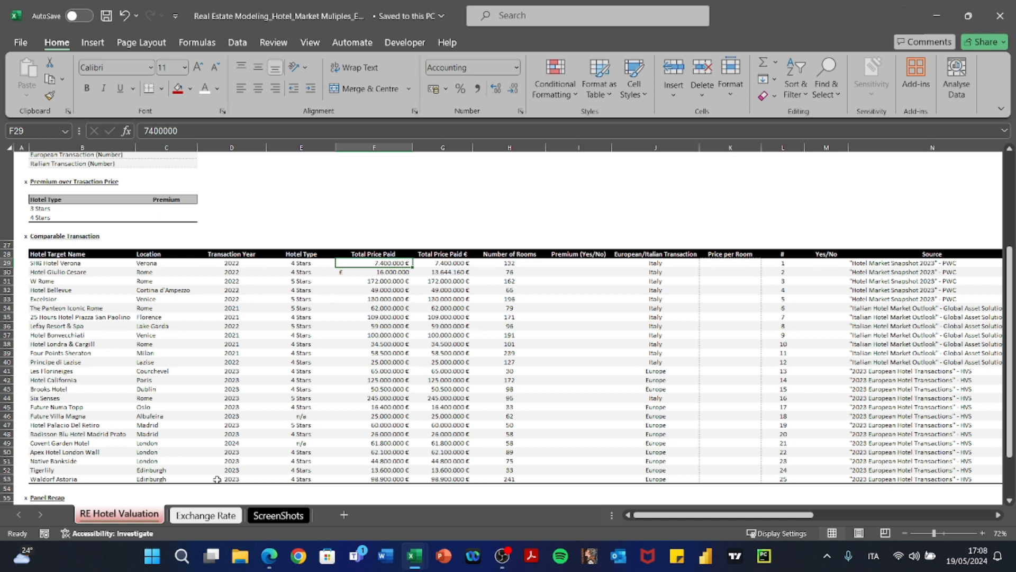
Step: Inspect the Total Price Paid € formulas of Hotel Giulio Cesare in G30 and SHG Hotel Verona in G29
key(Left)
key(Left)
key(Left)
key(Left)
key(Down)
key(Down)
key(Down)
key(Down)
key(Down)
key(Down)
key(Down)
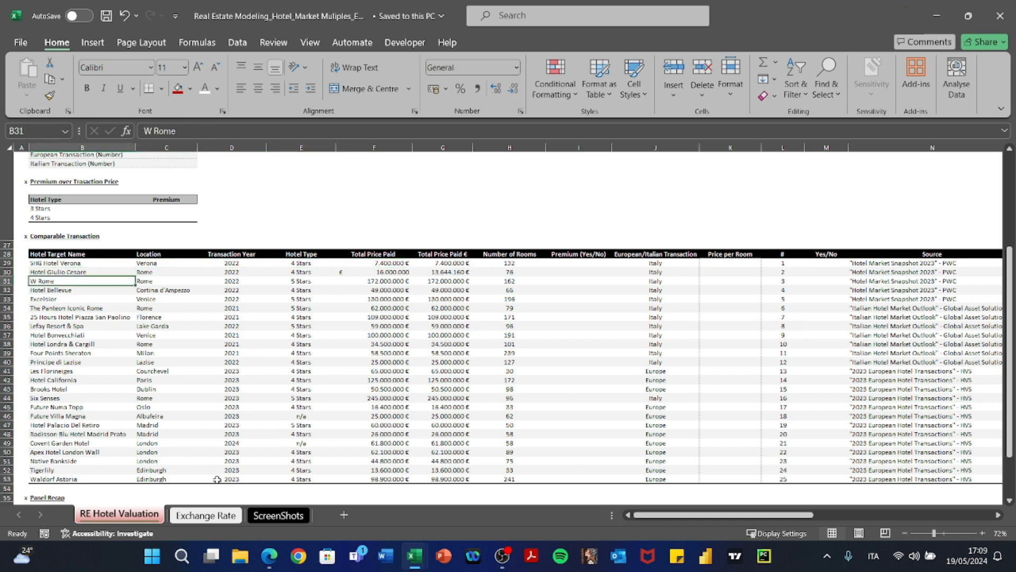
key(Right)
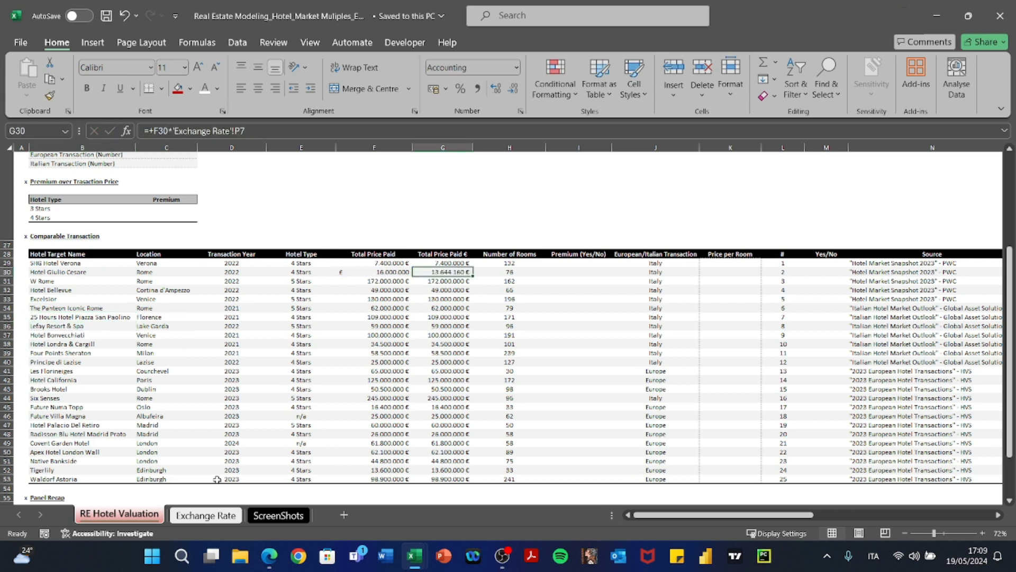
key(F2)
key(Return)
key(Up)
key(Up)
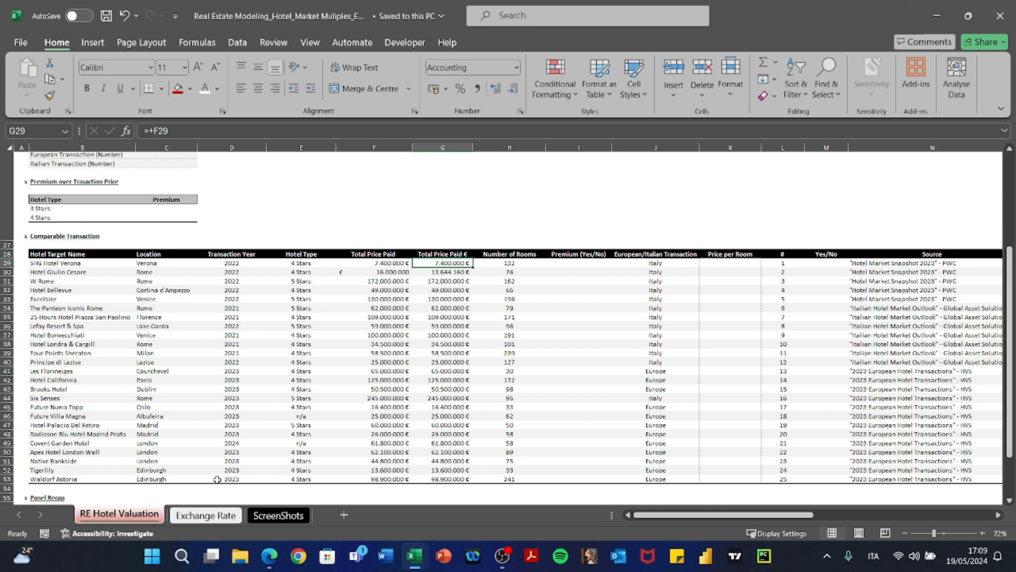
Step: Compare the euro amounts of the Total Price Paid column from F31 down with the pound price in F30
key(Left)
key(Down)
key(Down)
key(ctrl+shift+Down)
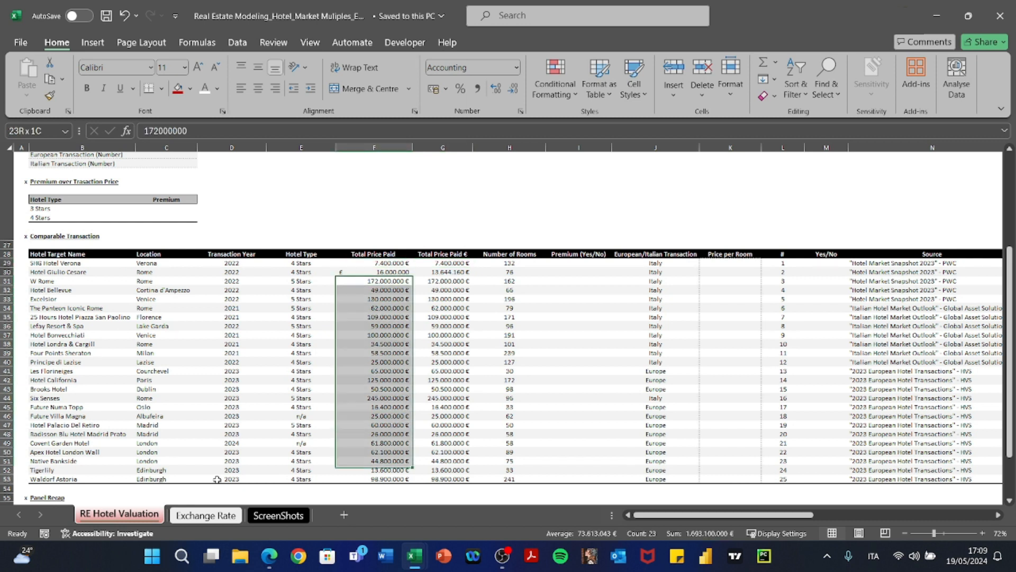
key(Left)
key(Right)
key(ctrl+shift+Down)
key(Left)
key(Right)
key(Up)
key(Left)
key(Right)
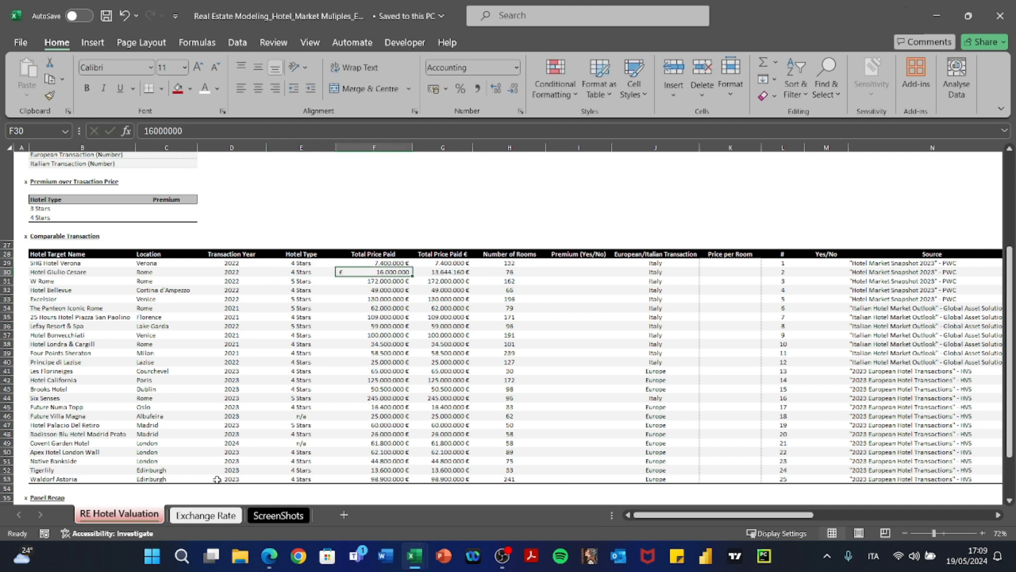
Step: Check how the formula in G30 converts the pound price in F30 using the Exchange Rate sheet
key(Right)
key(F2)
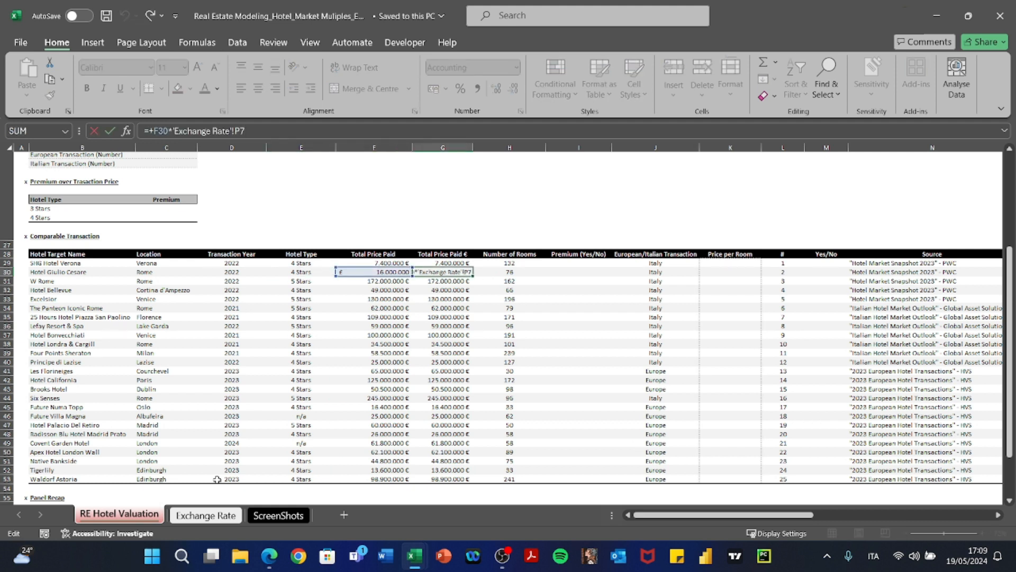
key(Escape)
key(Left)
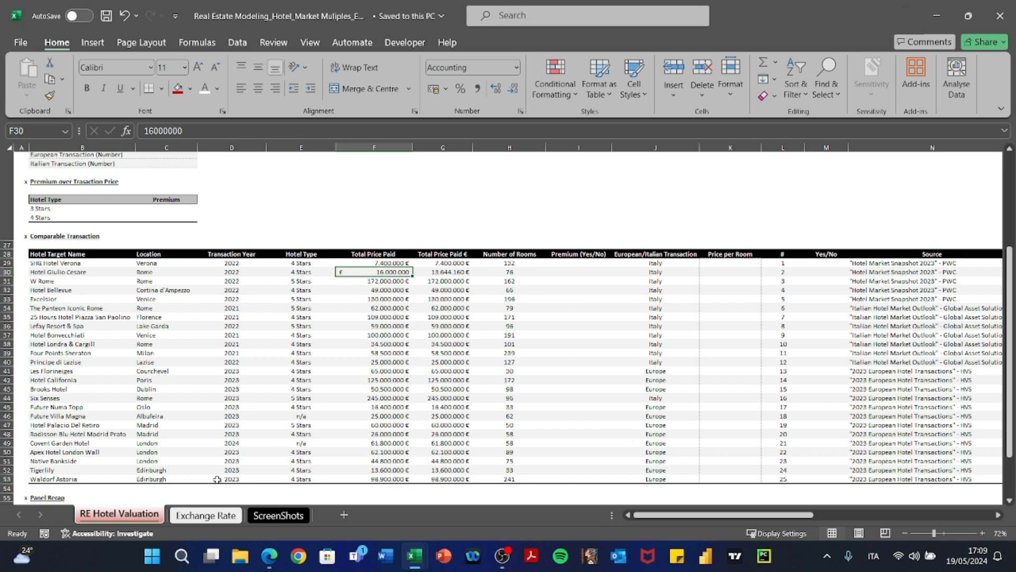
key(Right)
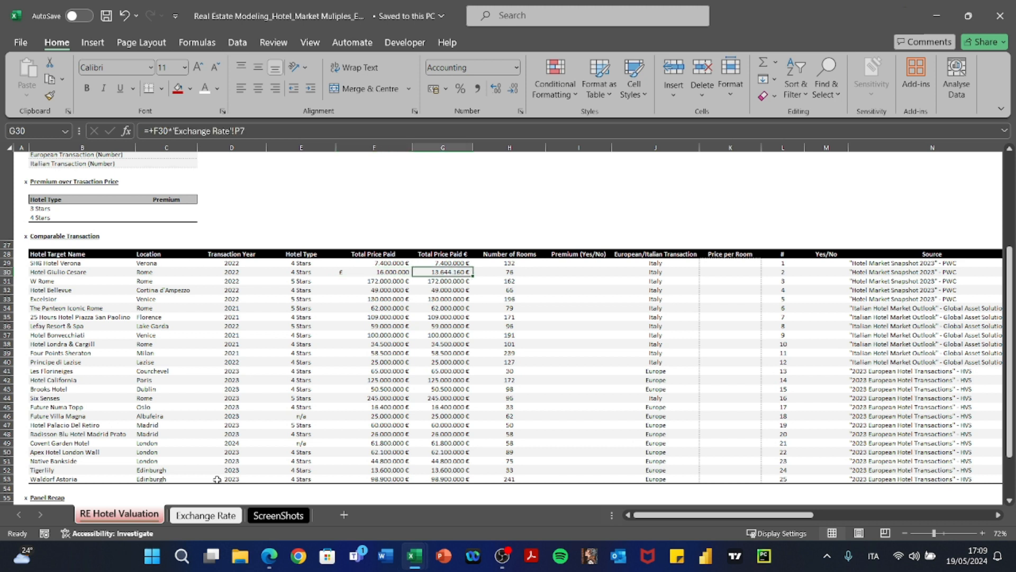
key(Left)
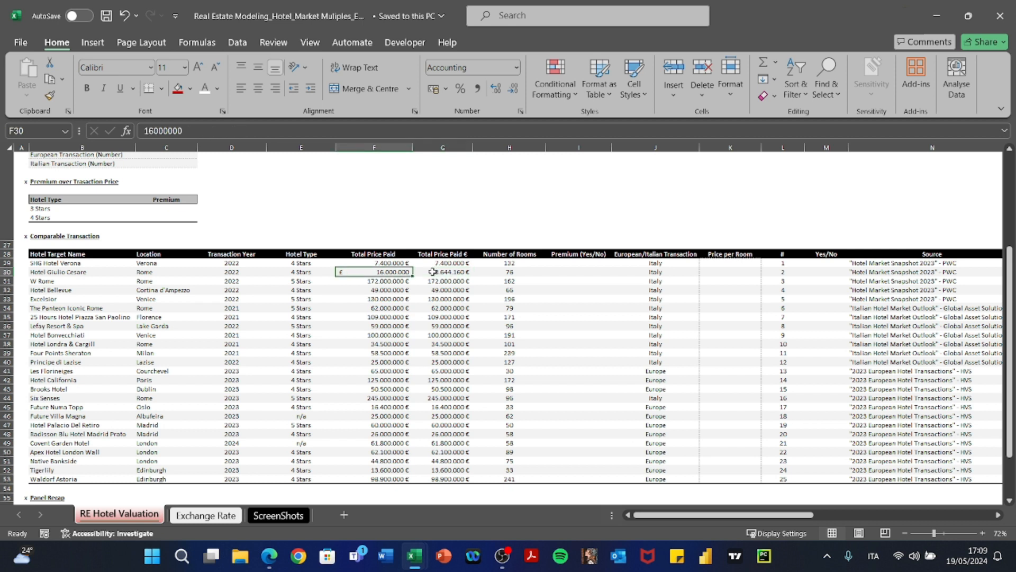
key(Right)
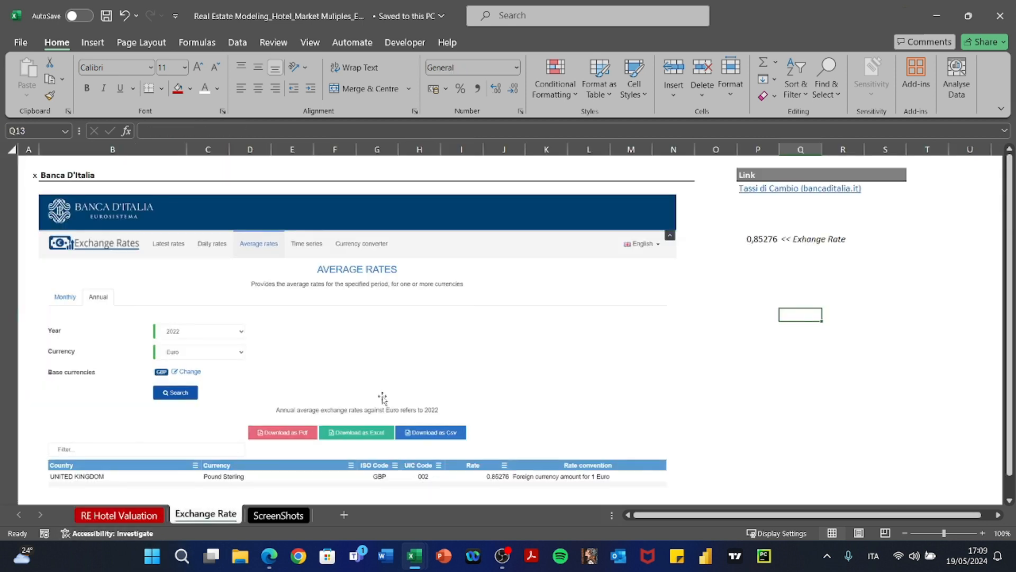
Step: Switch to the Exchange Rate sheet and examine the pound-euro rate in P7 and its Banca D'Italia source
click(206, 515)
click(760, 240)
scroll(754, 326, down, 2)
scroll(754, 326, up, 2)
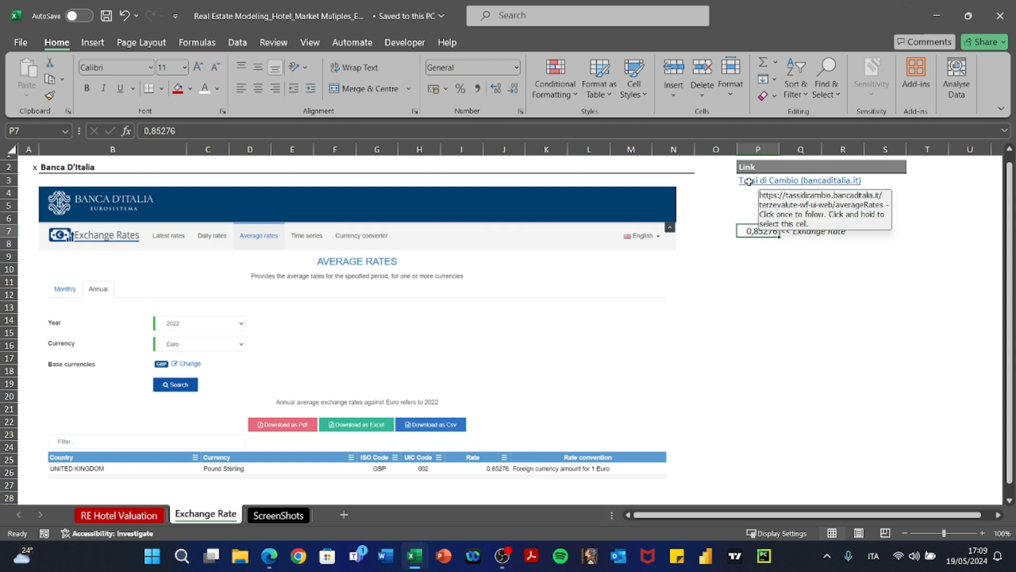
Step: Open the linked Banca D'Italia average rates page, look over its period and currency options, and return to the Exchange Rate sheet
click(748, 181)
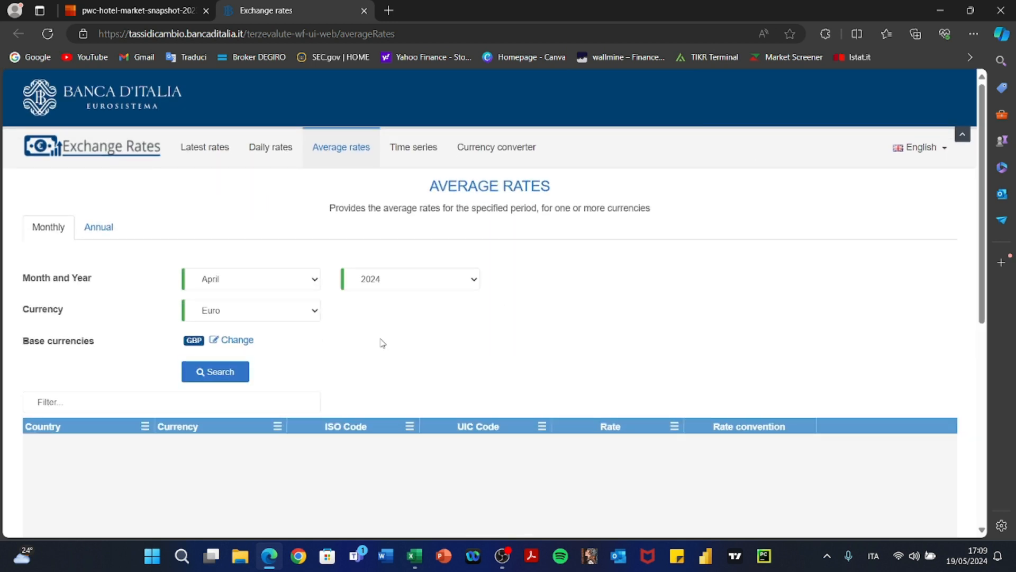
scroll(382, 342, down, 1)
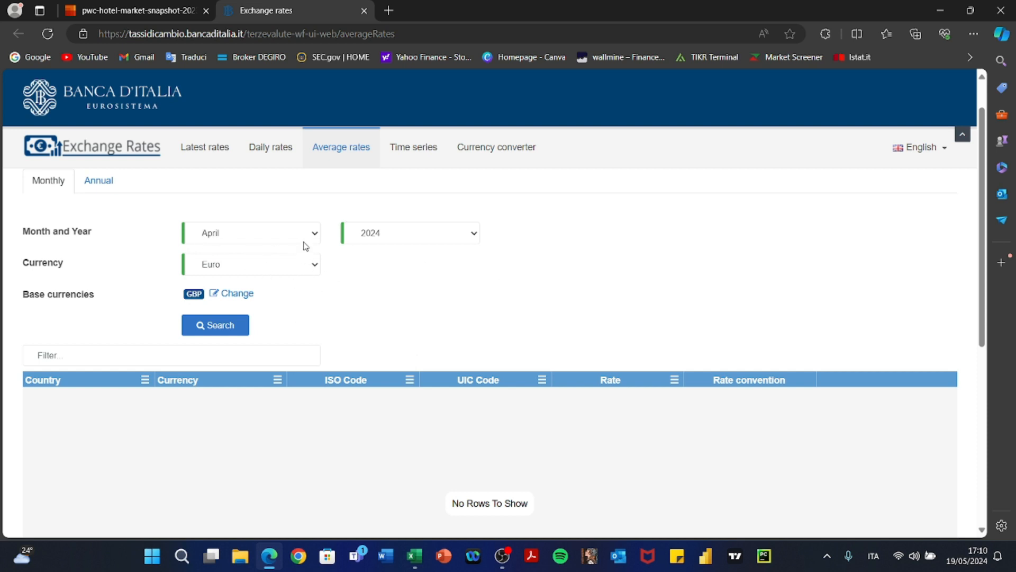
scroll(305, 245, up, 1)
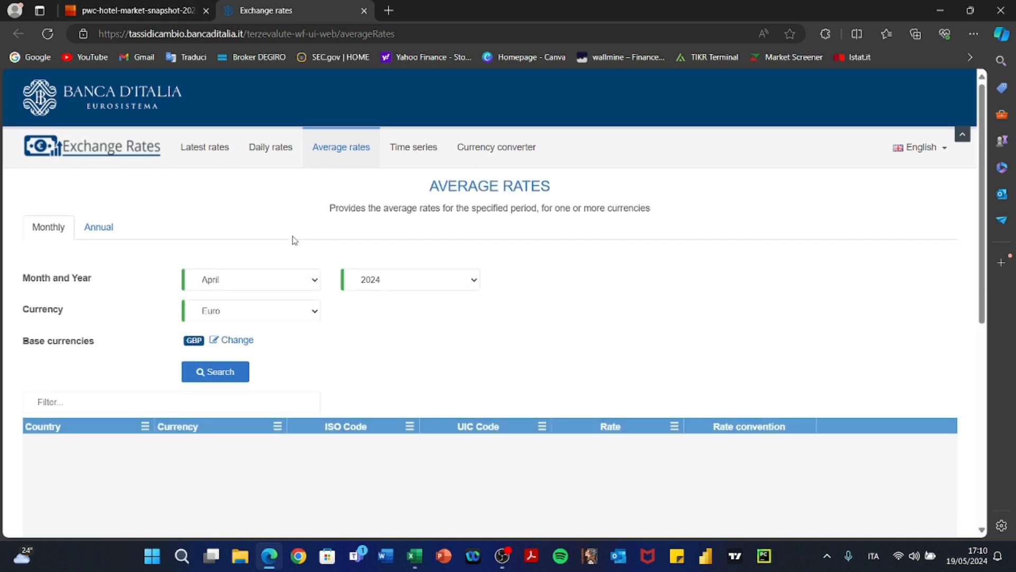
click(931, 10)
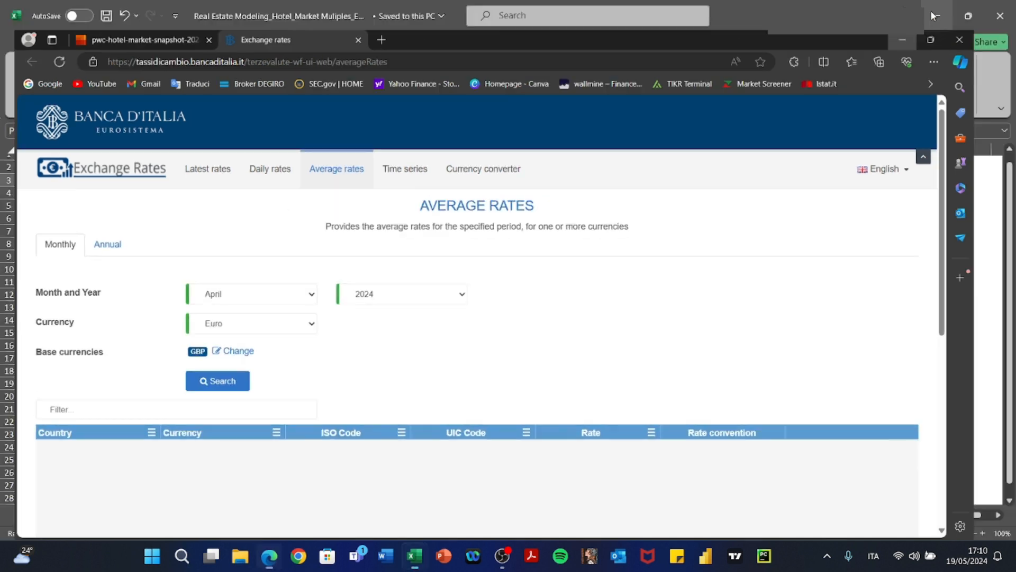
scroll(606, 362, down, 5)
scroll(605, 363, up, 3)
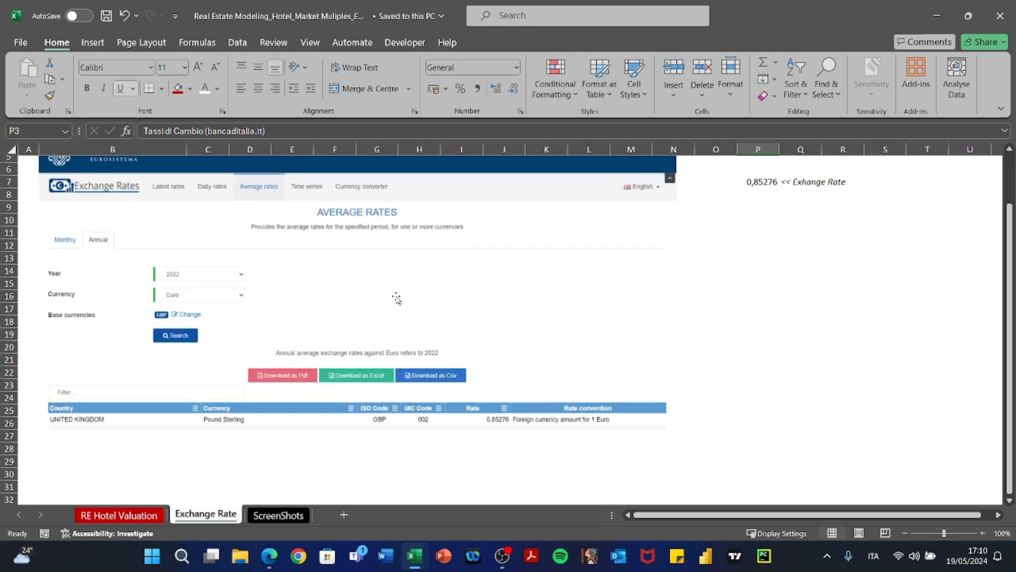
Step: Compare Hotel Giulio Cesare's transaction year in D30 with the year of the average pound-euro rate on the Exchange Rate sheet
key(ctrl+Page_Up)
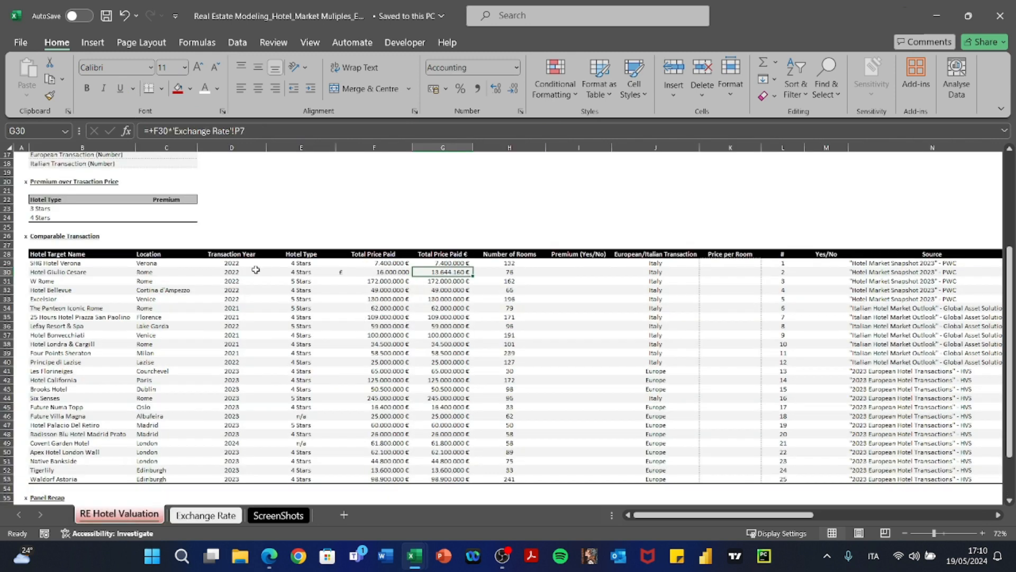
click(227, 273)
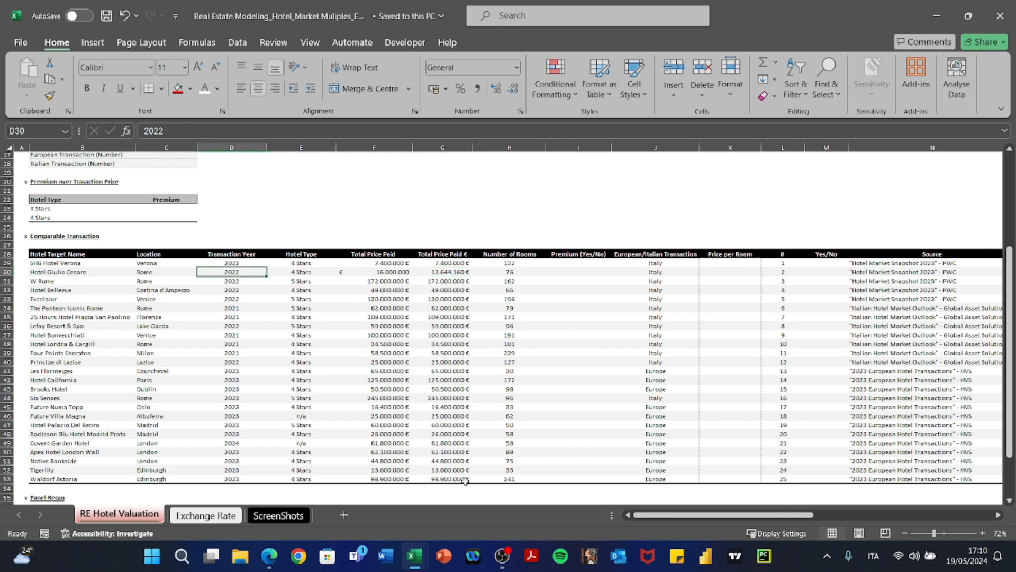
click(230, 520)
scroll(397, 404, down, 1)
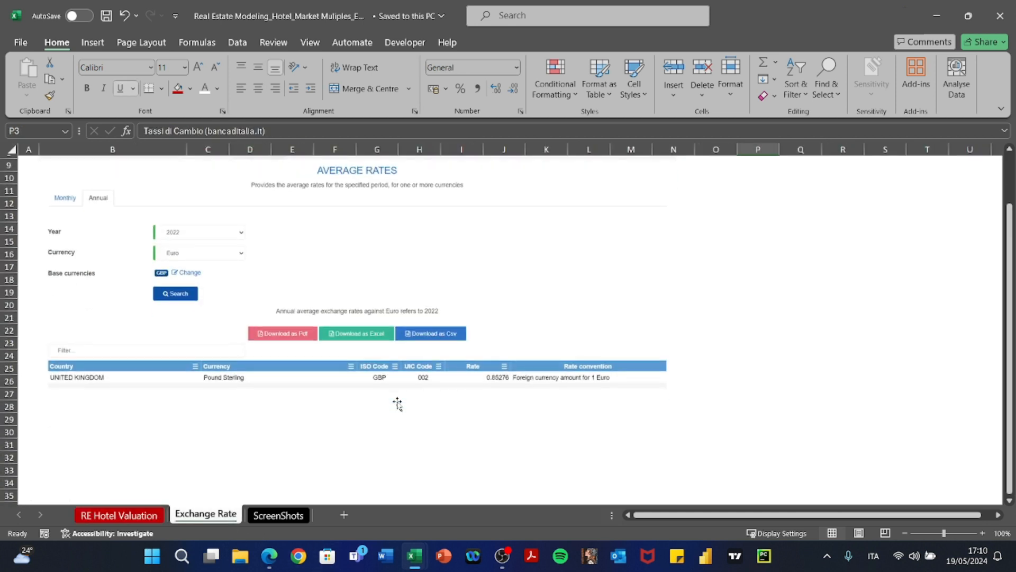
scroll(500, 373, up, 2)
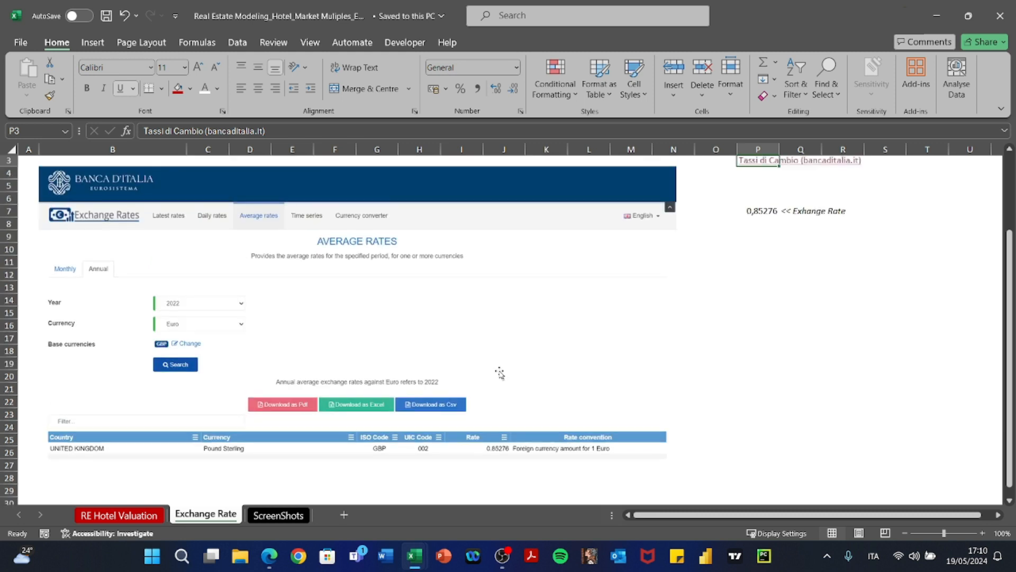
click(765, 211)
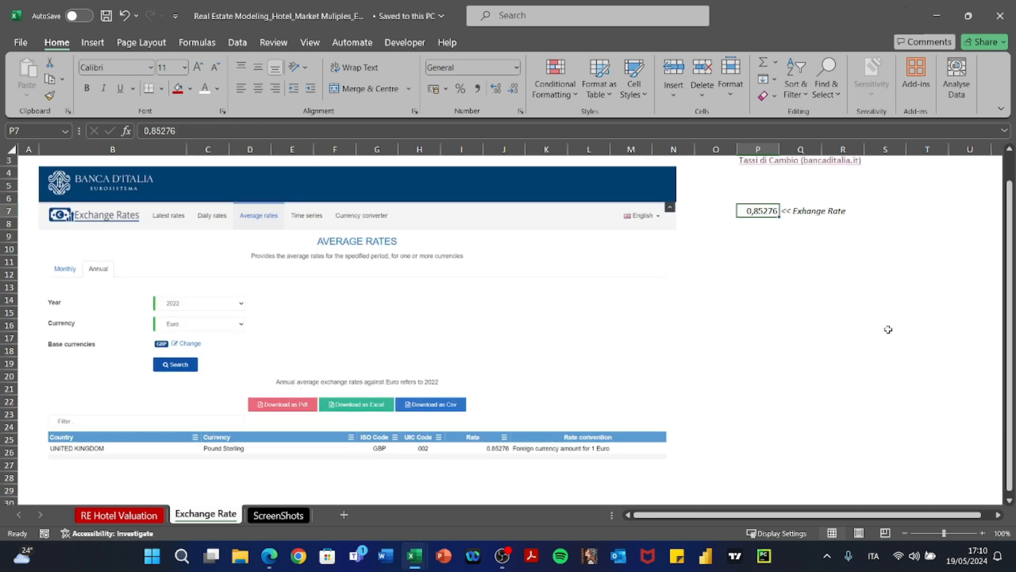
key(Left)
key(Right)
key(Right)
key(Left)
Step: Return to the RE Hotel Valuation sheet and check the euro conversion formula in G30
key(ctrl+Page_Up)
key(Right)
key(Right)
key(F2)
key(Escape)
key(Right)
key(Up)
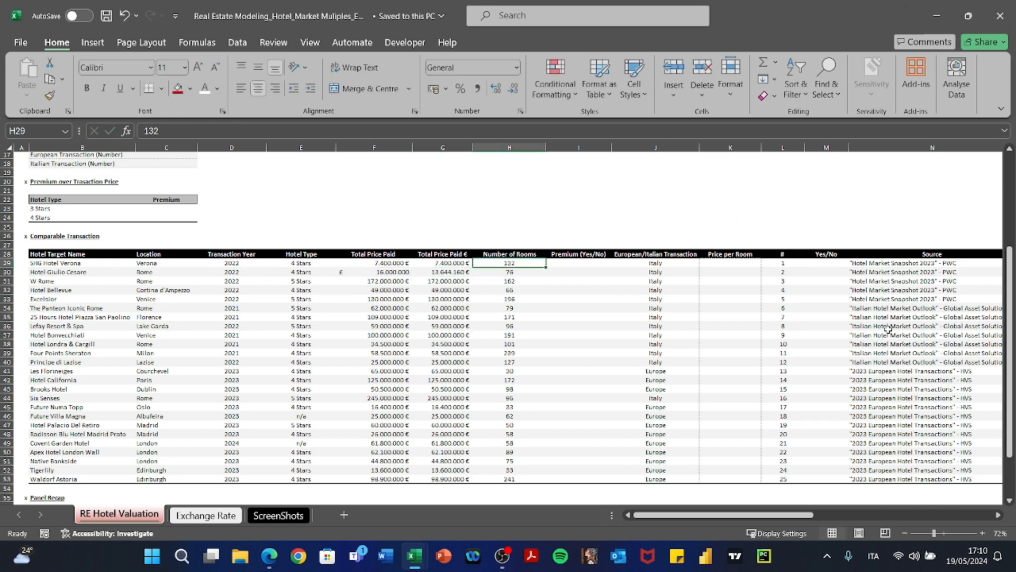
Step: Review the Number of Rooms column from the last comparable transaction up to the first
key(ctrl+Down)
key(Up)
key(Up)
key(Up)
key(Up)
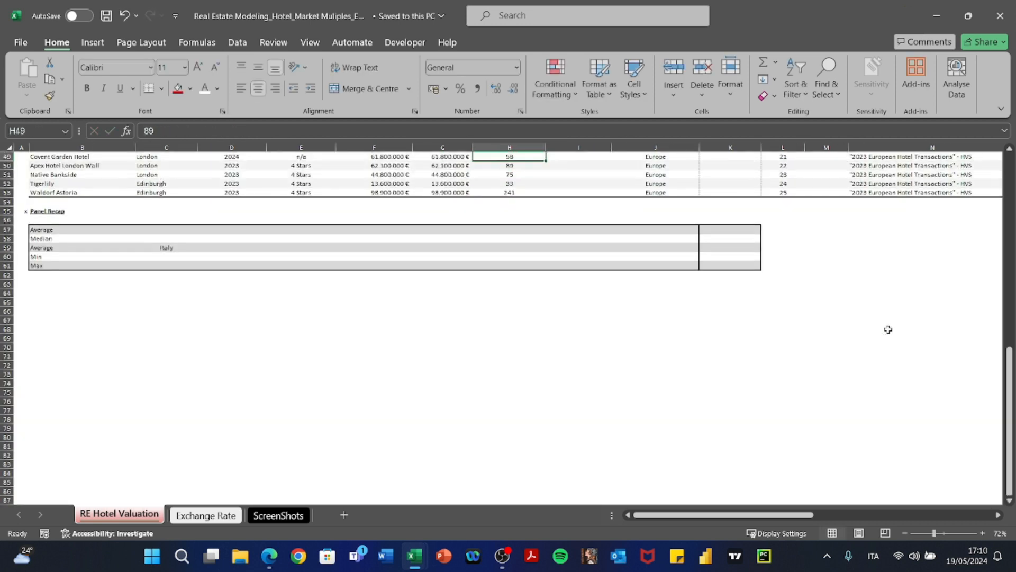
key(Up)
key(Up)
key(Up)
key(Up)
key(Up)
key(Up)
key(Up)
key(Up)
key(Up)
key(Up)
key(Up)
key(Up)
key(Up)
key(Up)
key(Up)
key(Up)
key(Up)
key(Up)
key(Up)
key(Up)
Step: Examine the star ratings in the Hotel Type column from E29 down
key(Down)
key(Down)
key(Down)
key(Down)
key(Down)
key(Down)
key(Down)
key(Down)
key(Down)
key(Down)
key(Left)
key(Left)
key(Left)
key(Left)
key(Left)
key(Left)
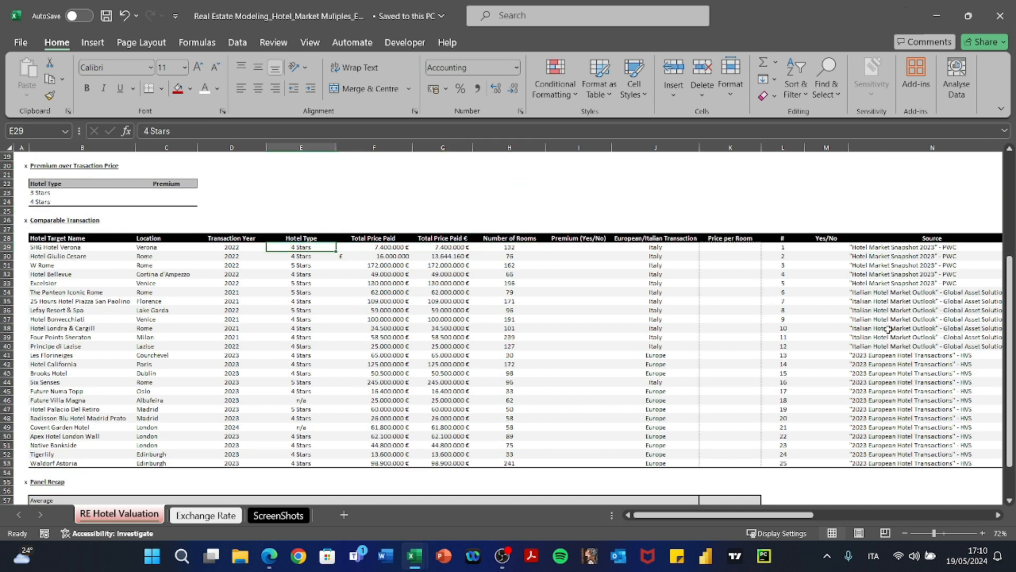
key(Down)
key(Down)
key(Down)
key(Down)
Step: Look across the first transaction's row at the empty Premium (Yes/No) cell I29 and the euro price in G29
key(Right)
key(Right)
key(Right)
key(Right)
key(Right)
key(Right)
key(Right)
key(Up)
key(Up)
key(Up)
key(Up)
key(Right)
key(Left)
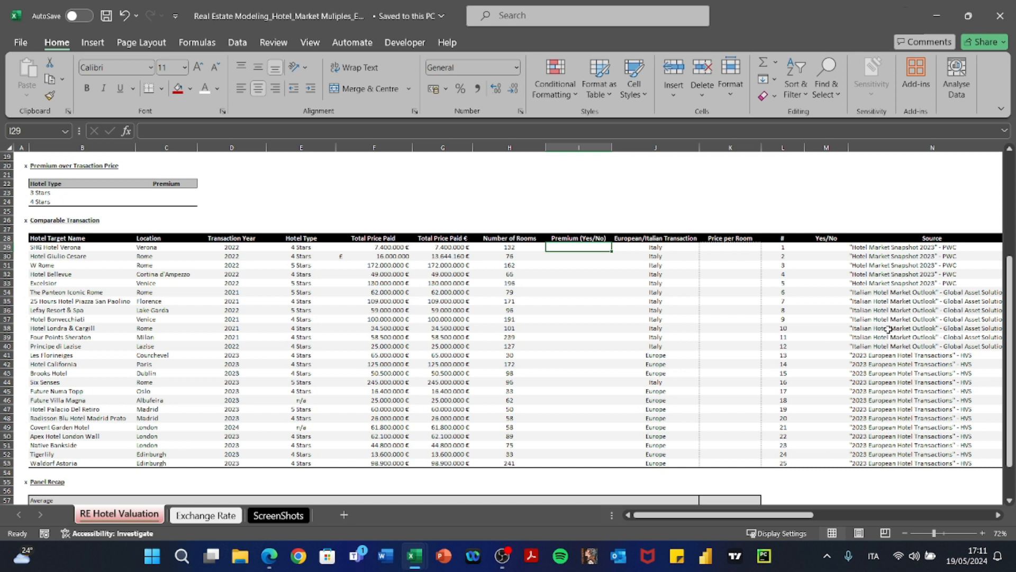
key(Left)
key(Left)
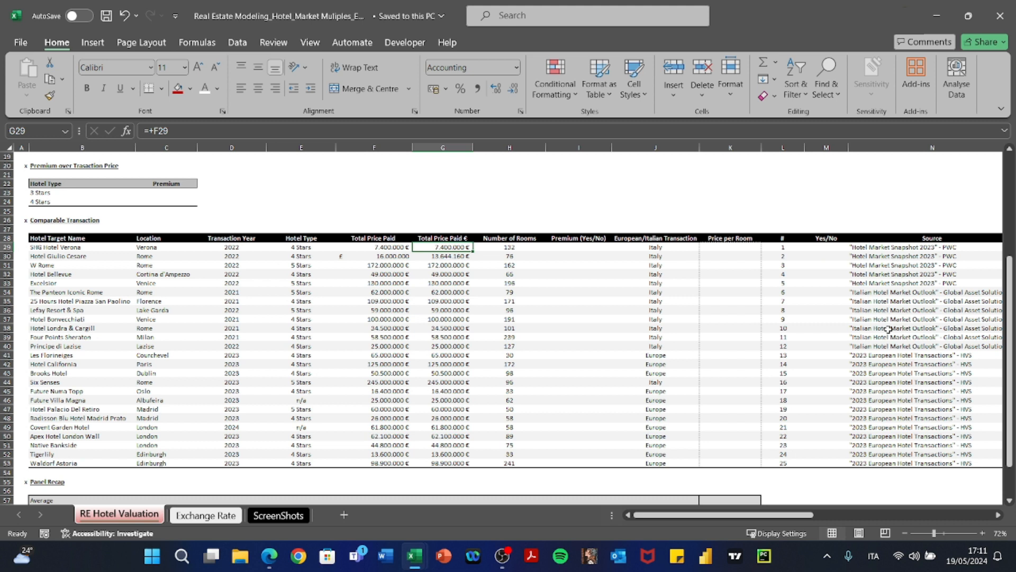
Step: Compare the subject hotel's type in C9 with the comparables' Hotel Type in E29:E53 and Total Price Paid in F29:F53
scroll(888, 329, up, 6)
click(177, 231)
scroll(465, 363, down, 3)
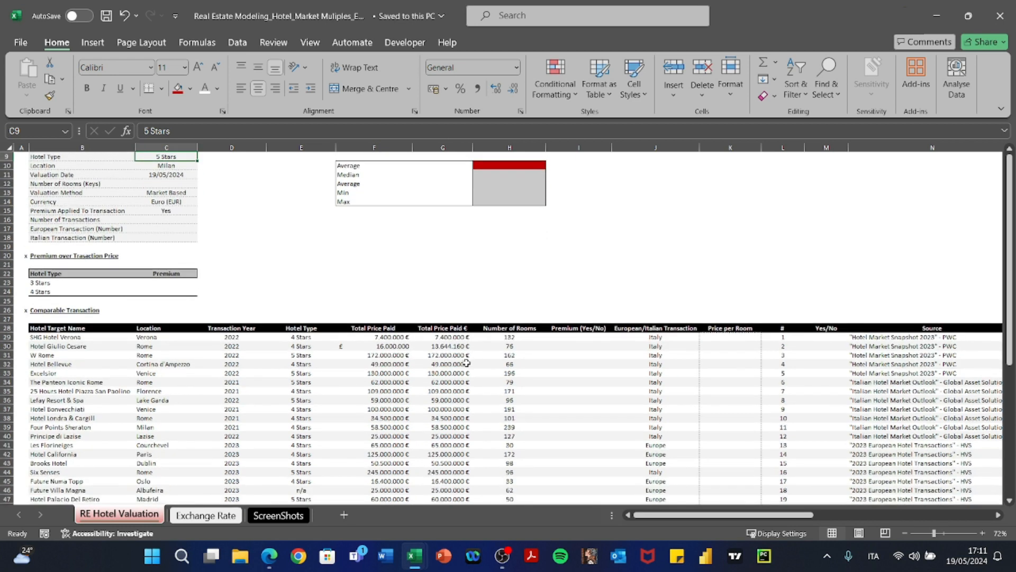
scroll(467, 363, down, 3)
drag(302, 247, 294, 460)
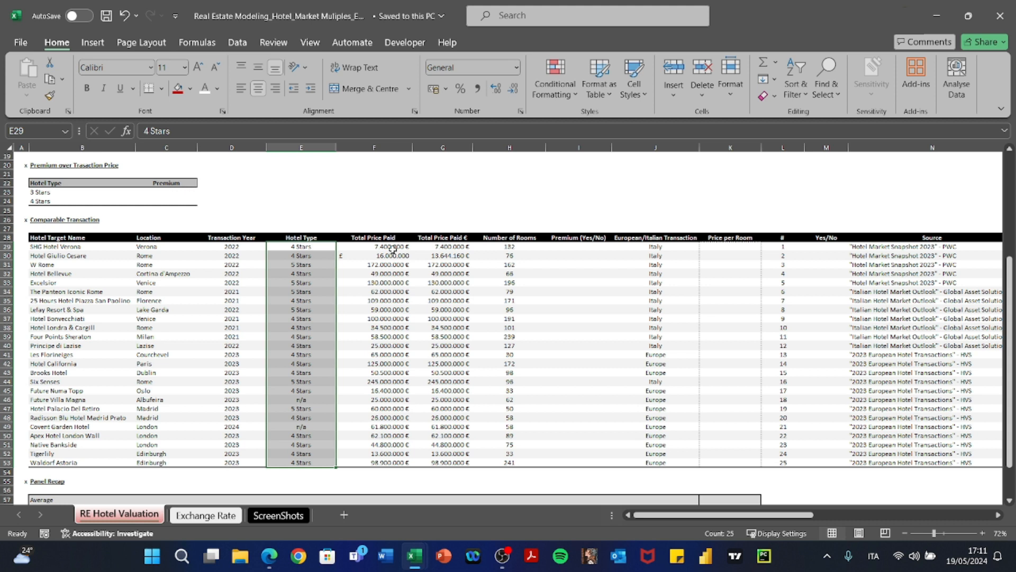
drag(392, 247, 379, 459)
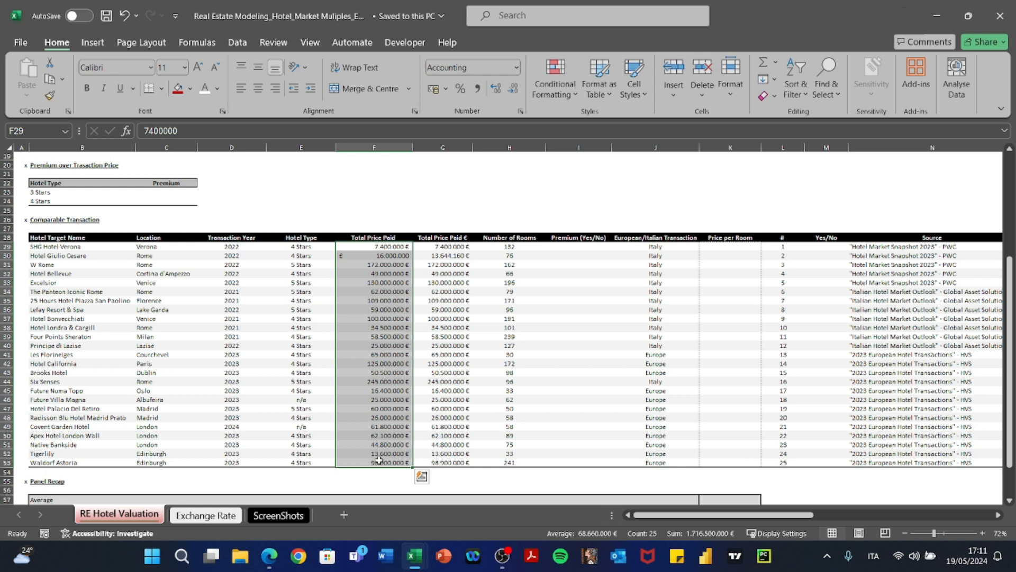
key(Right)
key(Right)
key(Right)
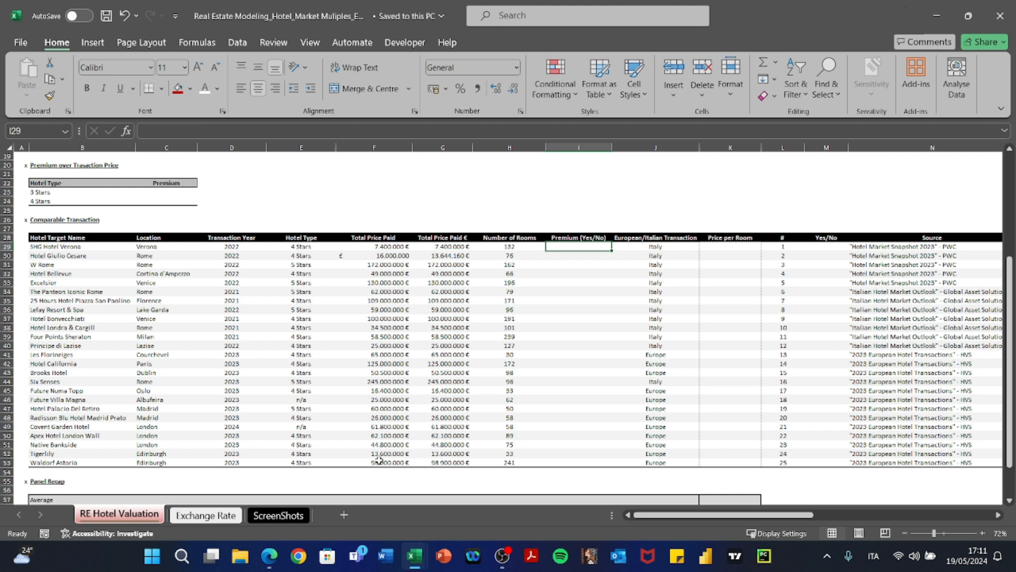
Step: Bring up the other open Real Estate Modeling workbook, move its window out of the way, and return to the empty workbook
mouse_move(413, 555)
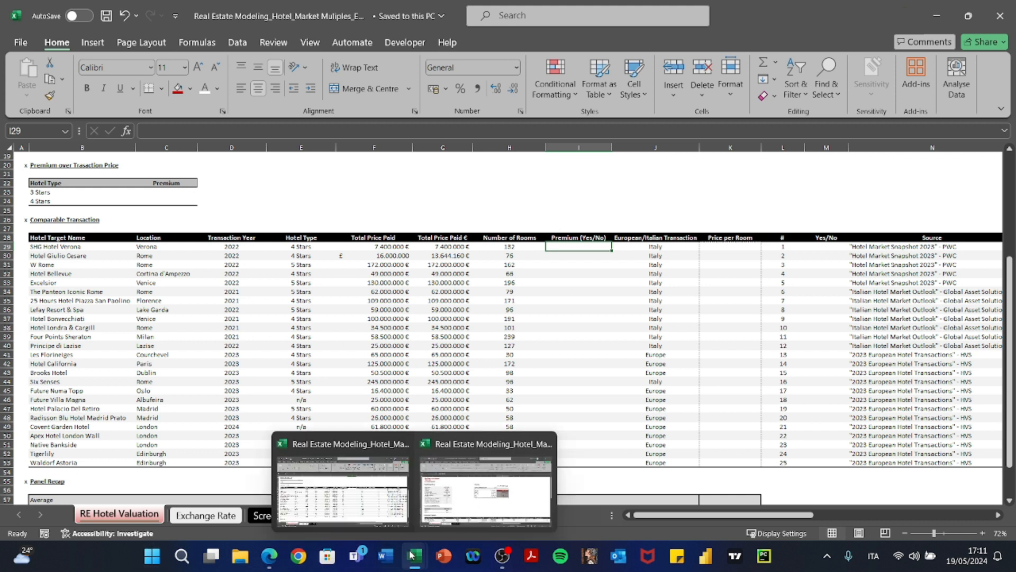
click(467, 523)
drag(328, 11, 1015, 32)
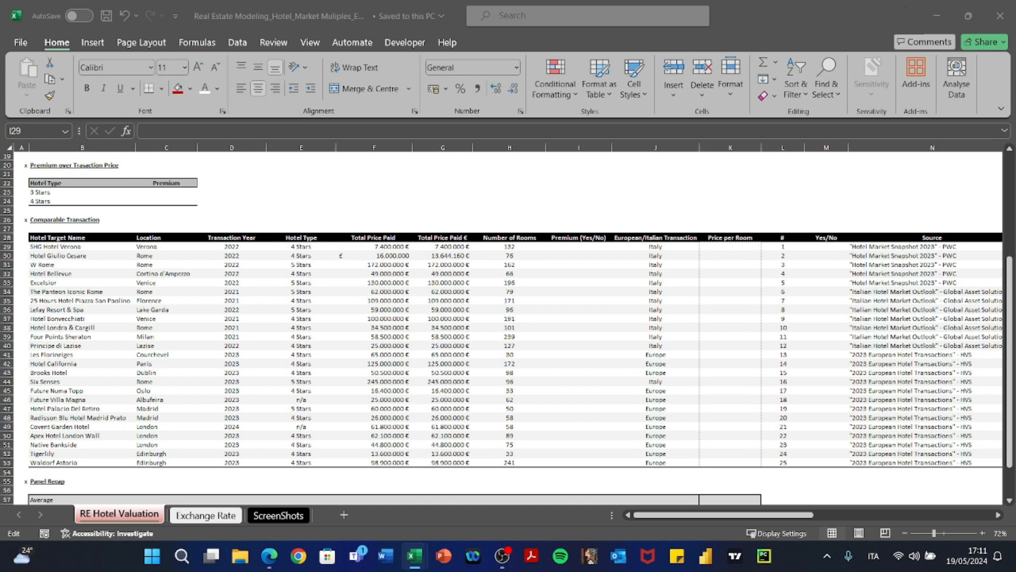
click(506, 251)
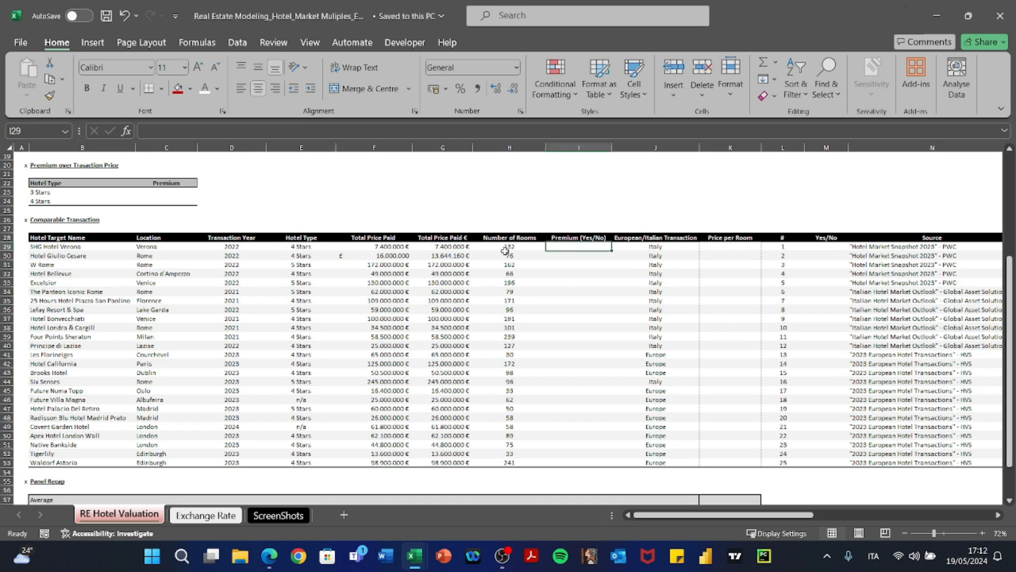
Step: Enter the formula +IF(E29="5 Stars";"NO";"Yes") in the first Premium (Yes/No) cell, I29
text(+)
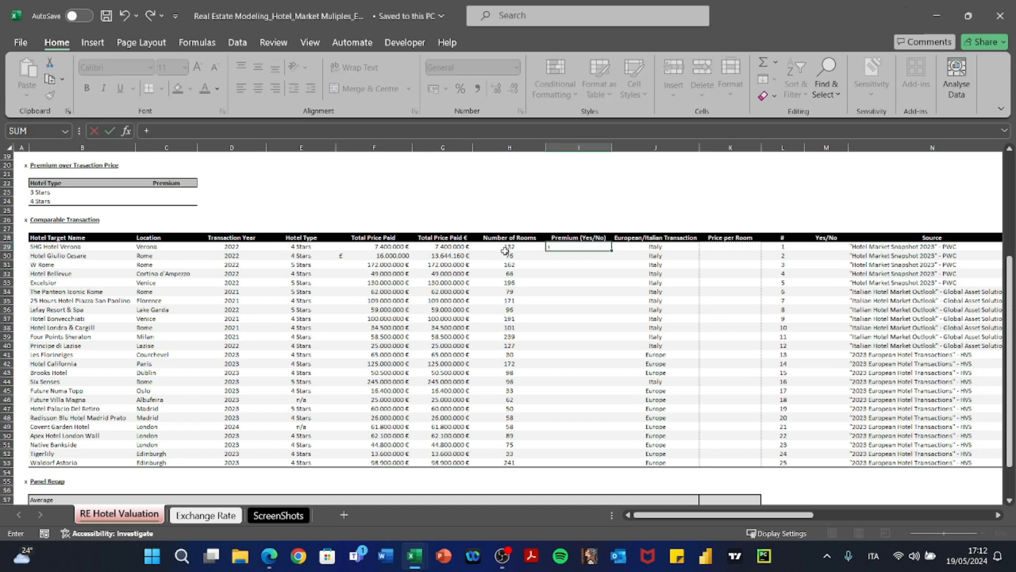
text(of)
key(BackSpace)
key(BackSpace)
text(if)
key(Tab)
key(Left)
key(Left)
key(Left)
key(Left)
text(=)
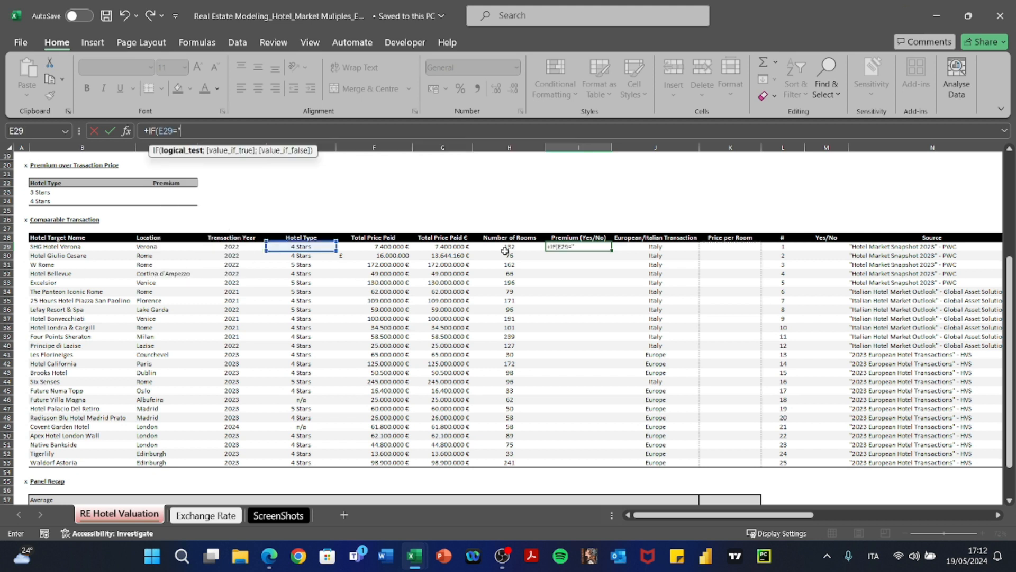
text("5 Stars";)
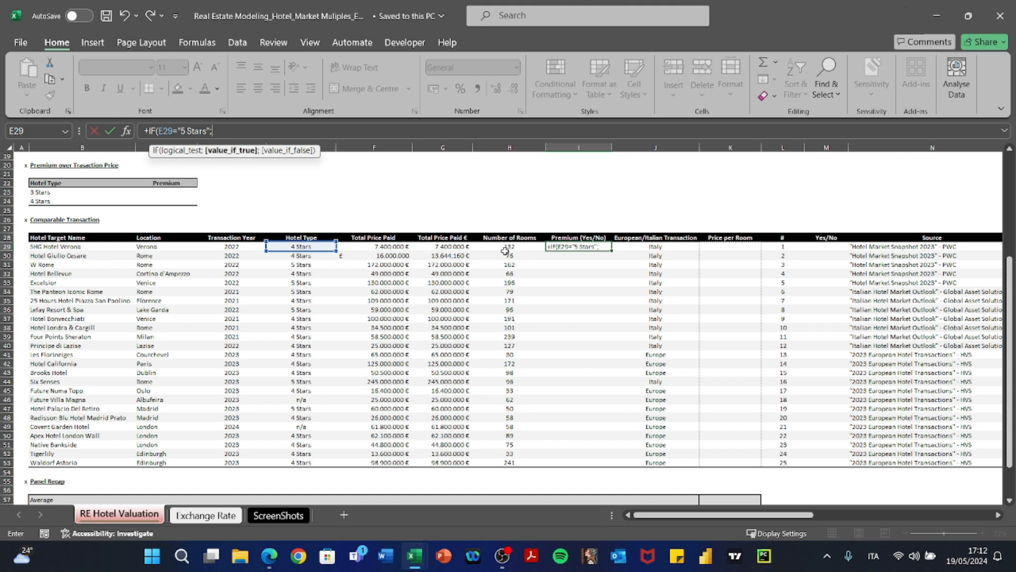
text("NO";"Yes"))
key(ctrl+Return)
Step: Copy the premium formula from I29 down the Premium (Yes/No) column to I53
key(ctrl+c)
key(shift+Down)
key(shift+Down)
key(shift+Down)
key(shift+Down)
key(shift+Down)
key(shift+Down)
key(shift+Down)
key(shift+Down)
key(shift+Down)
key(shift+Down)
key(shift+Down)
key(shift+Down)
key(shift+Down)
key(shift+Down)
key(shift+Down)
key(shift+Down)
key(shift+Down)
key(shift+Down)
key(shift+Down)
key(shift+Down)
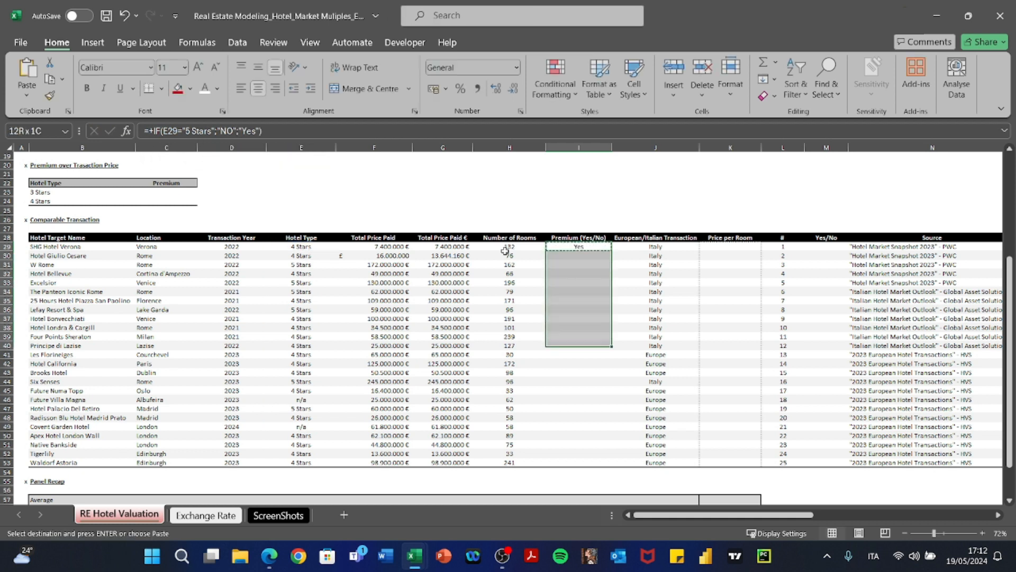
key(shift+Down)
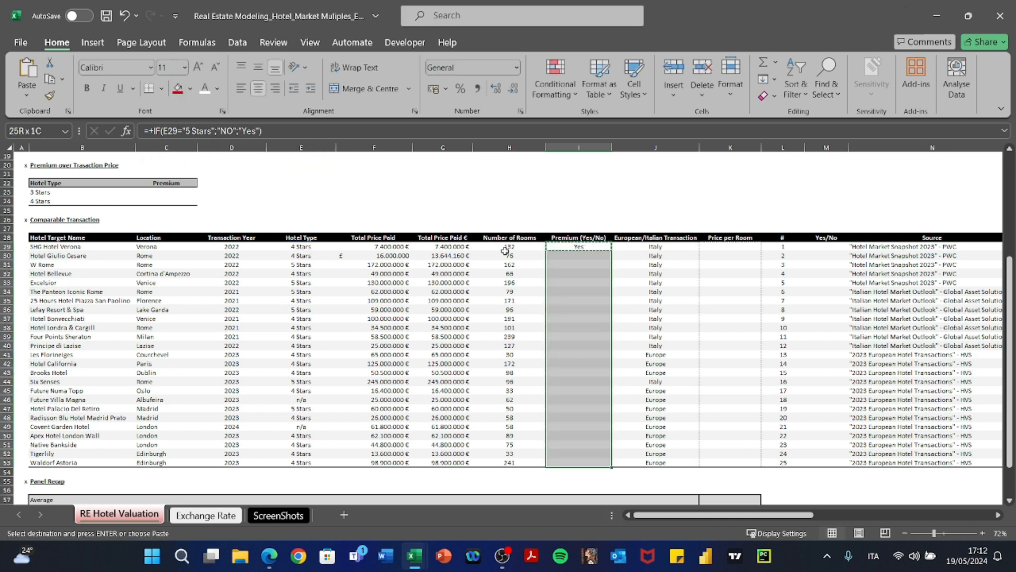
key(ctrl+v)
Step: Examine the filled premium flags and the formulas and labels of the European/Italian Transaction column down to J41
key(Up)
key(Down)
key(F2)
key(Return)
key(F2)
key(Return)
key(F2)
key(Escape)
key(Up)
key(Right)
key(Up)
key(Down)
key(Down)
key(Down)
key(Down)
key(Down)
key(Down)
key(Down)
key(Down)
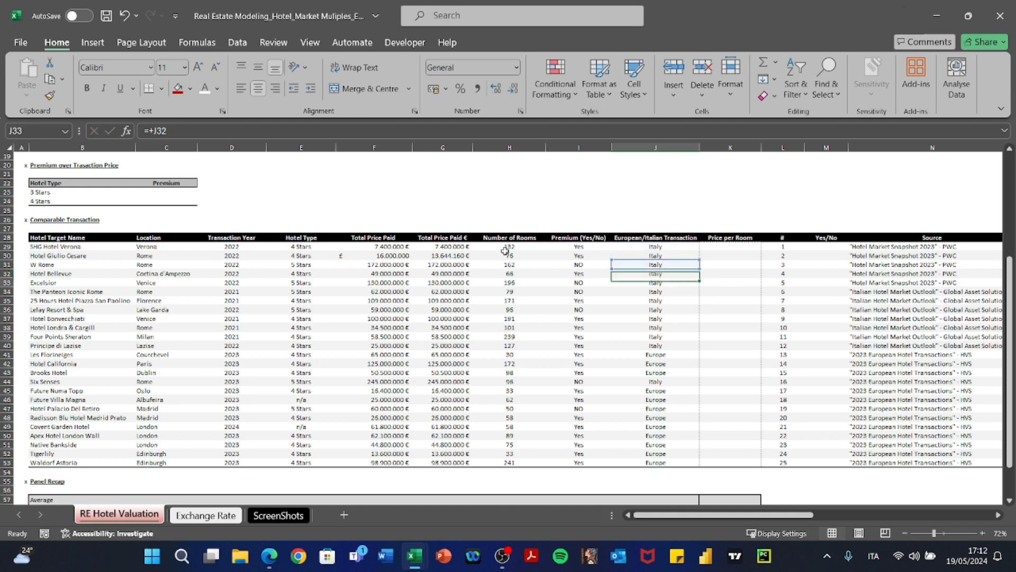
key(Down)
key(Down)
key(Down)
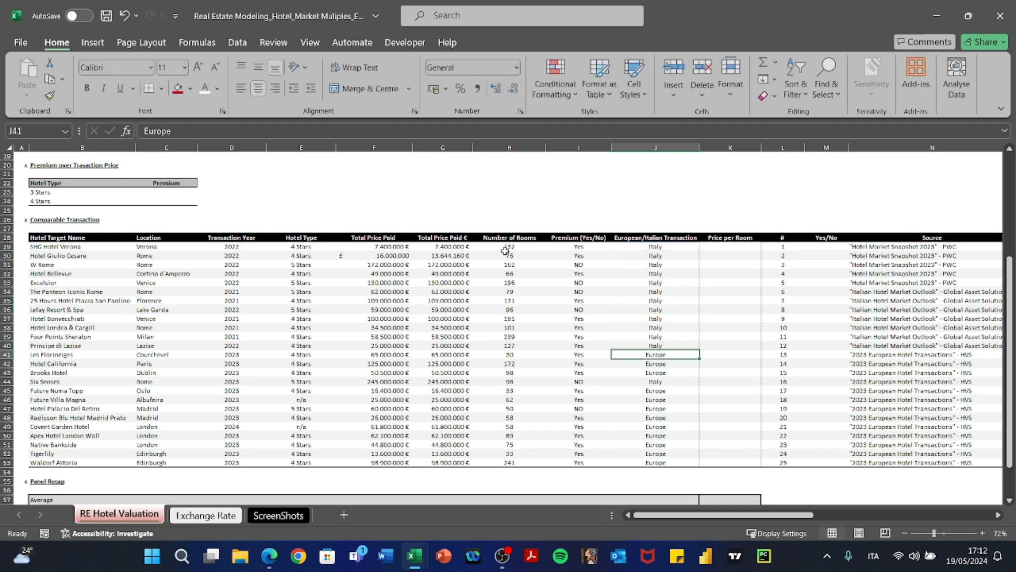
Step: Check the premium formula in I29 against the European/Italian Transaction labels from J29 down to J44
key(Up)
key(Up)
key(Up)
key(Up)
key(Up)
key(Up)
key(Up)
key(Up)
key(Up)
key(Up)
key(Up)
key(Left)
key(Left)
key(Left)
key(Left)
key(Left)
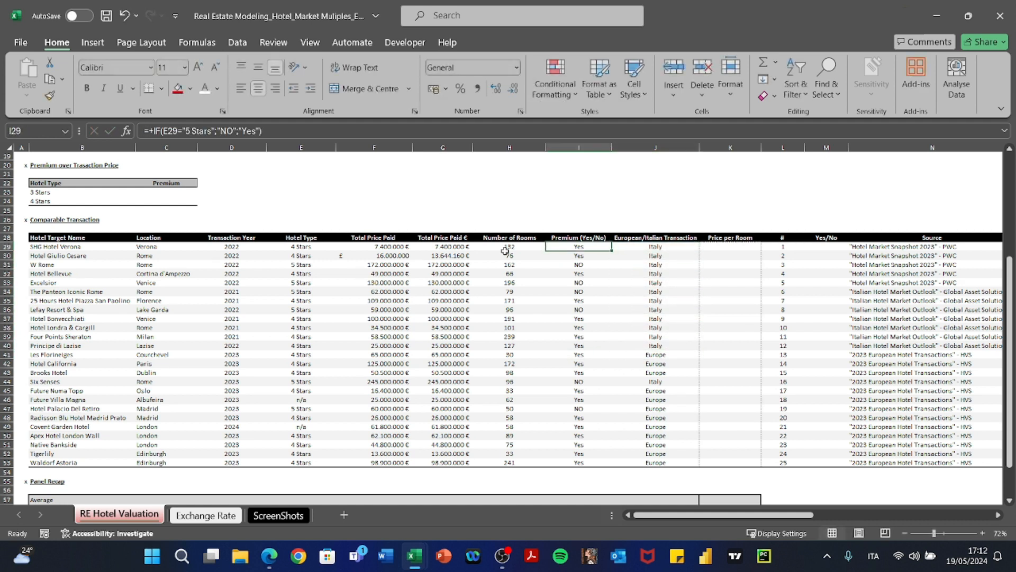
key(Right)
key(Right)
key(Right)
key(Right)
key(Right)
key(Down)
key(Down)
key(Down)
key(Down)
key(Down)
key(Down)
key(Down)
key(Down)
key(Down)
key(Down)
key(Down)
key(Down)
key(Down)
key(Down)
key(Down)
key(Up)
key(Up)
key(Up)
key(Up)
key(Up)
key(Up)
key(Up)
key(Up)
key(Up)
key(Up)
key(Up)
key(Up)
key(Up)
key(Up)
key(Up)
key(Right)
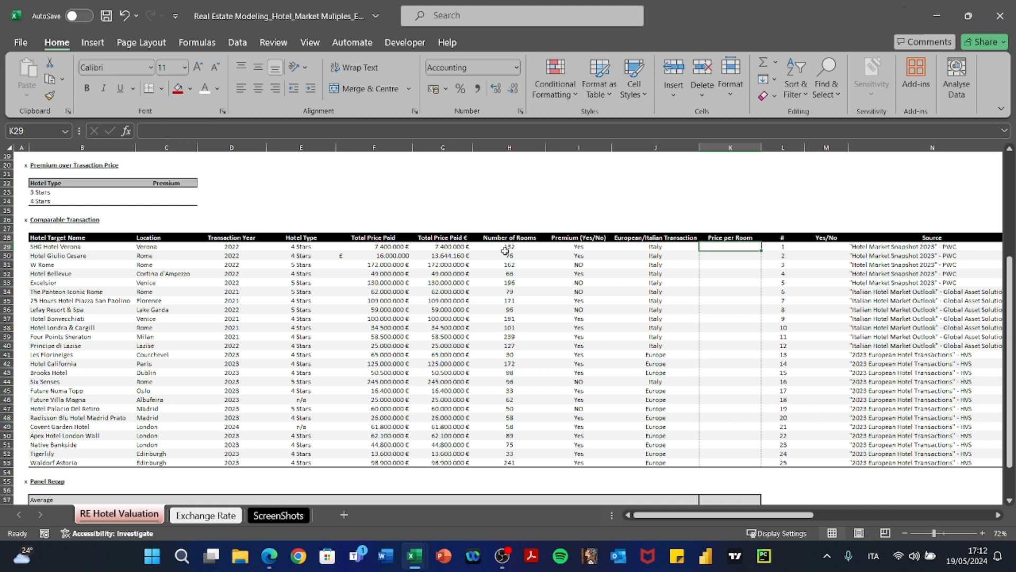
Step: Review the Summary block, the first transaction's price and the empty Premium cells of the Premium over Transaction Price table
scroll(504, 250, up, 6)
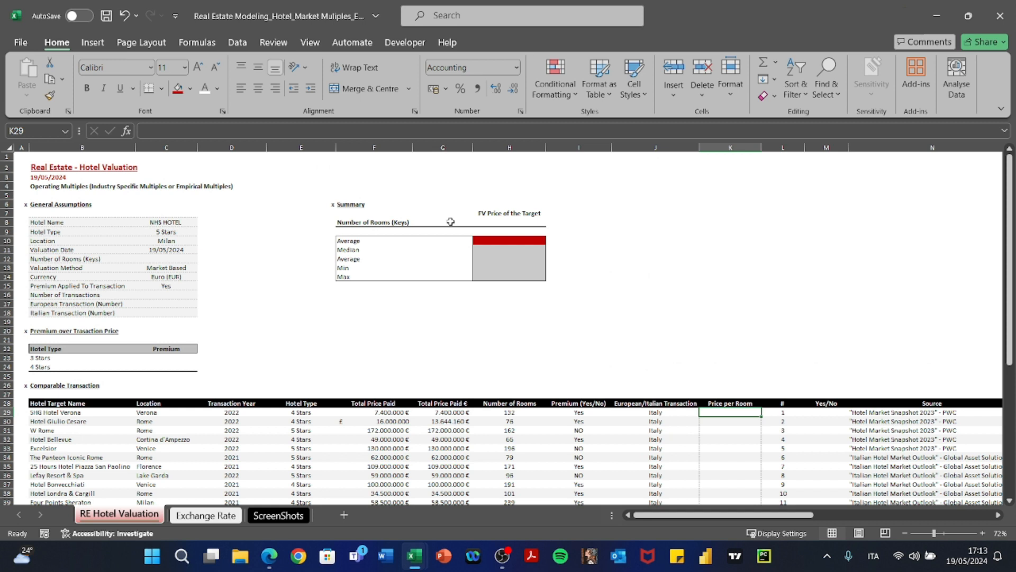
scroll(721, 414, down, 4)
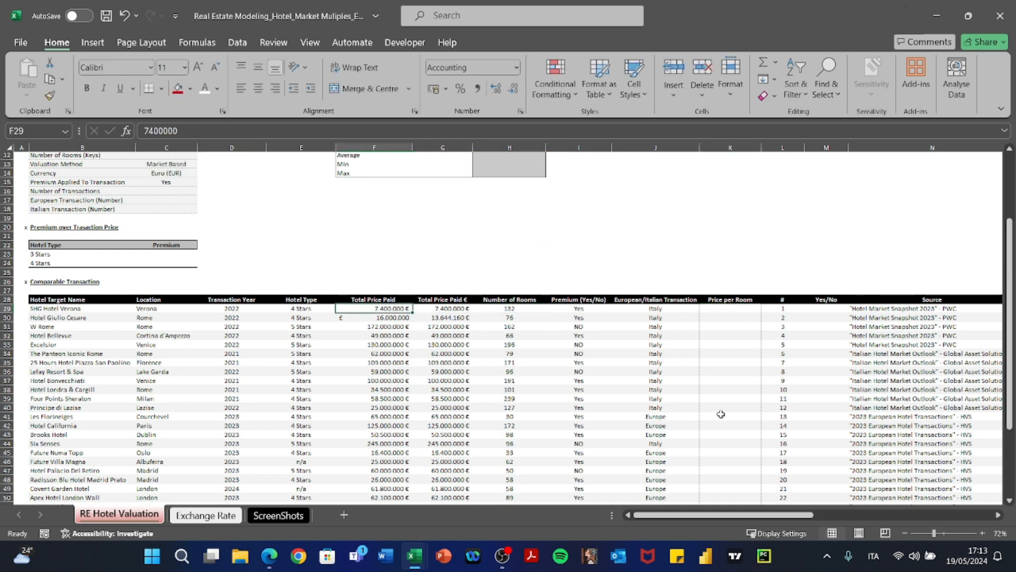
key(Left)
key(Left)
key(Left)
key(Up)
key(Up)
key(Up)
key(Up)
key(Up)
key(Up)
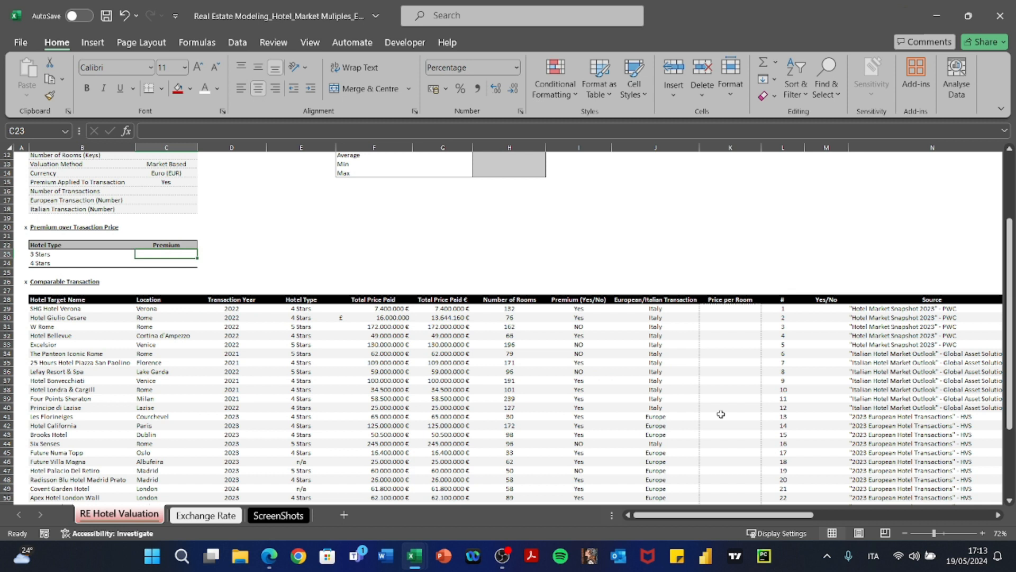
scroll(721, 414, up, 4)
scroll(721, 413, down, 4)
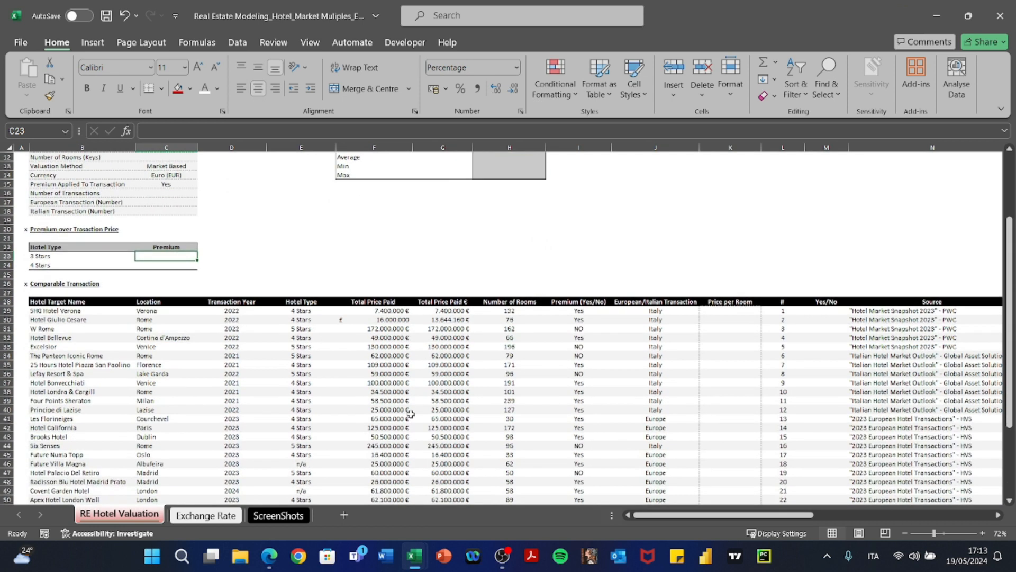
Step: Check the hotel types in E29:E53 and delete the 3 Stars row from the Premium over Transaction Price table
scroll(411, 413, down, 3)
drag(299, 221, 304, 438)
scroll(370, 317, up, 3)
scroll(376, 311, down, 4)
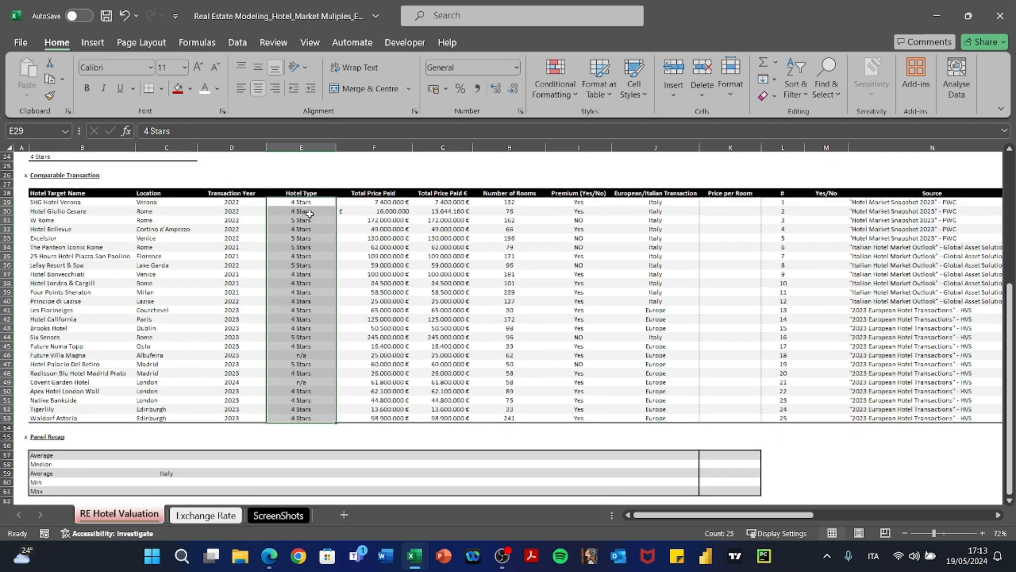
scroll(310, 214, up, 6)
click(8, 319)
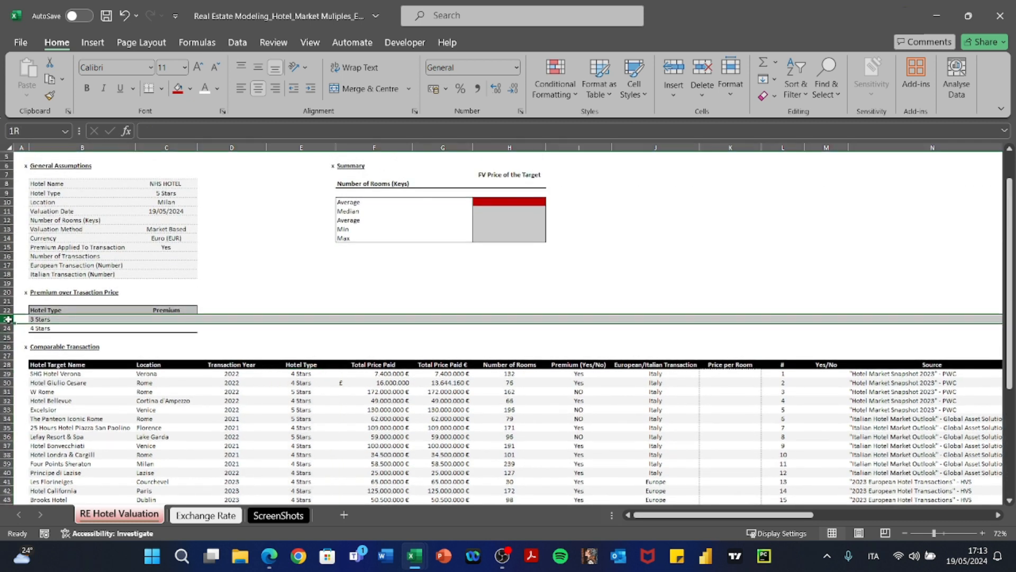
key(ctrl+minus)
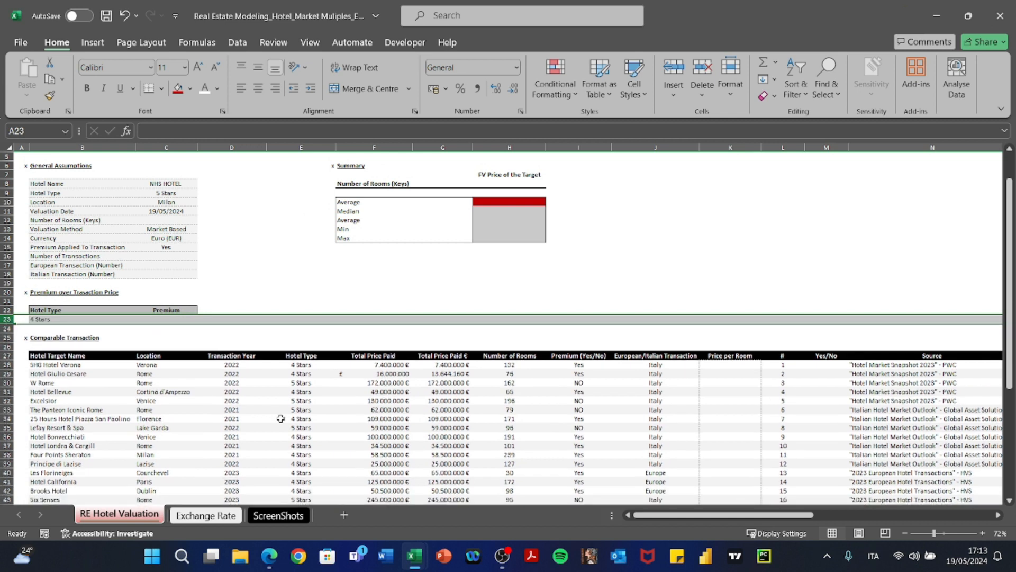
scroll(280, 418, down, 4)
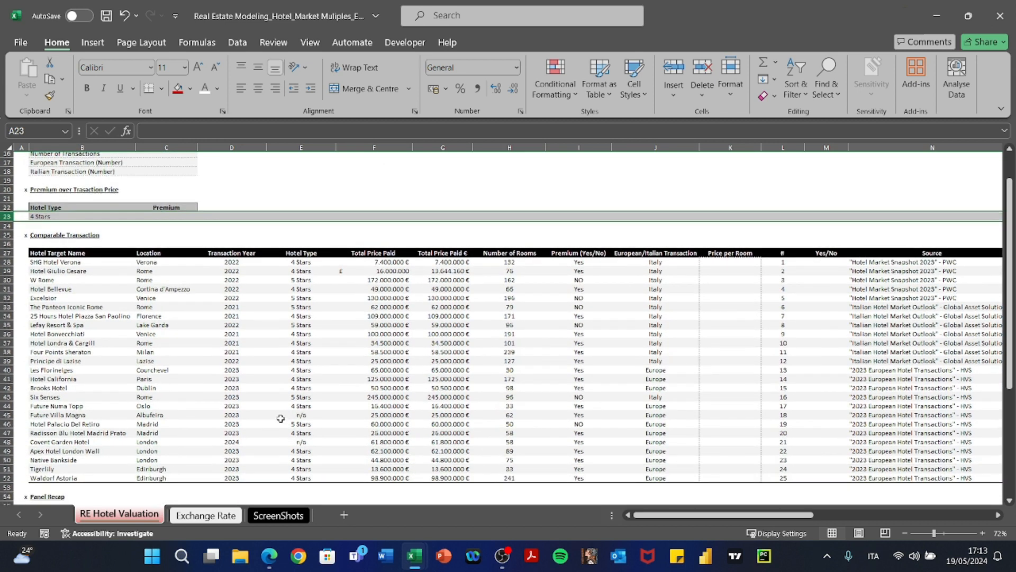
scroll(280, 418, up, 4)
scroll(280, 418, down, 4)
scroll(280, 419, up, 1)
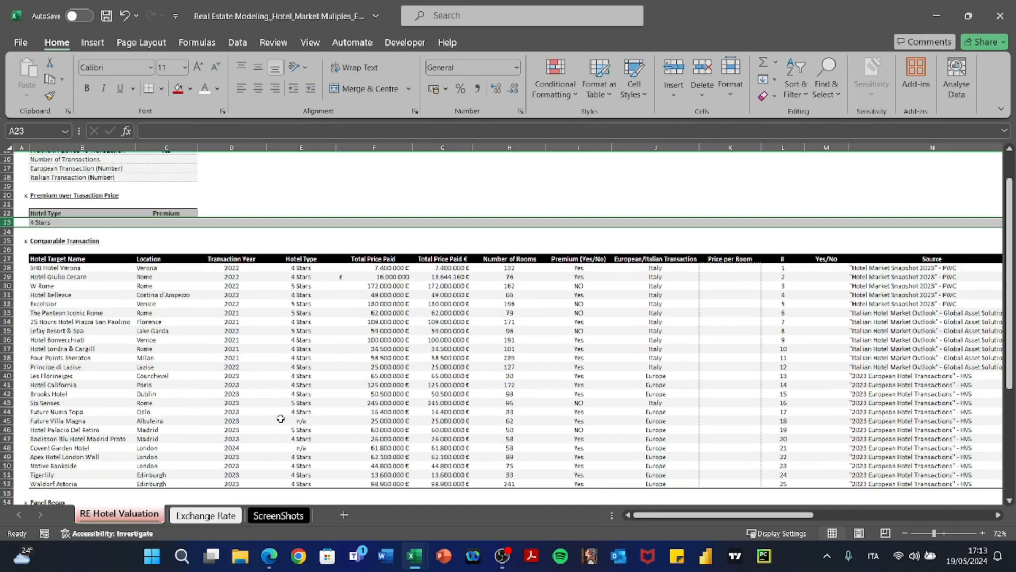
scroll(281, 418, up, 4)
Step: Start a list of premium rates with 10% in L2 and the formula +L2+5% in L3
click(155, 325)
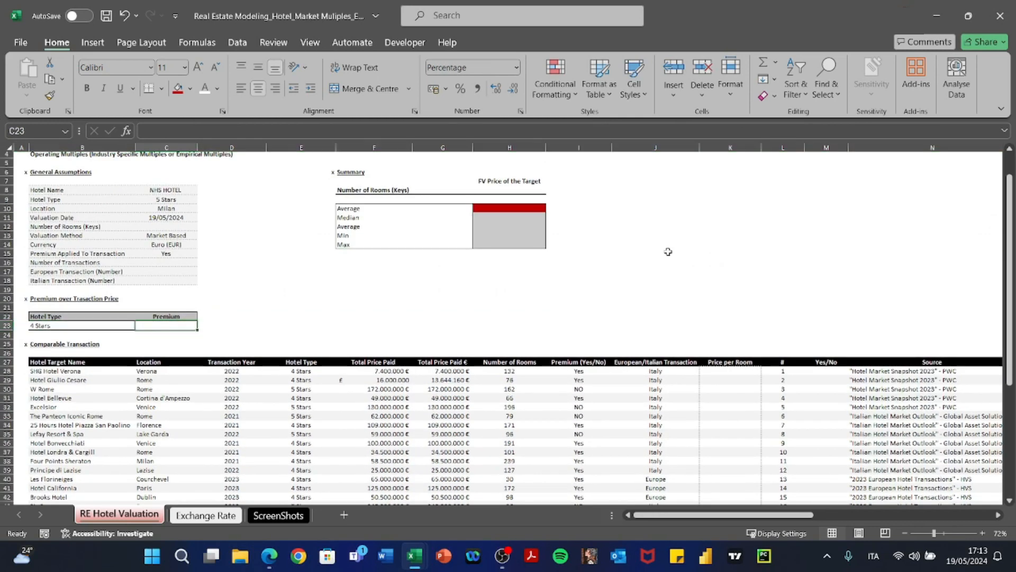
scroll(667, 252, right, 2)
scroll(668, 251, up, 1)
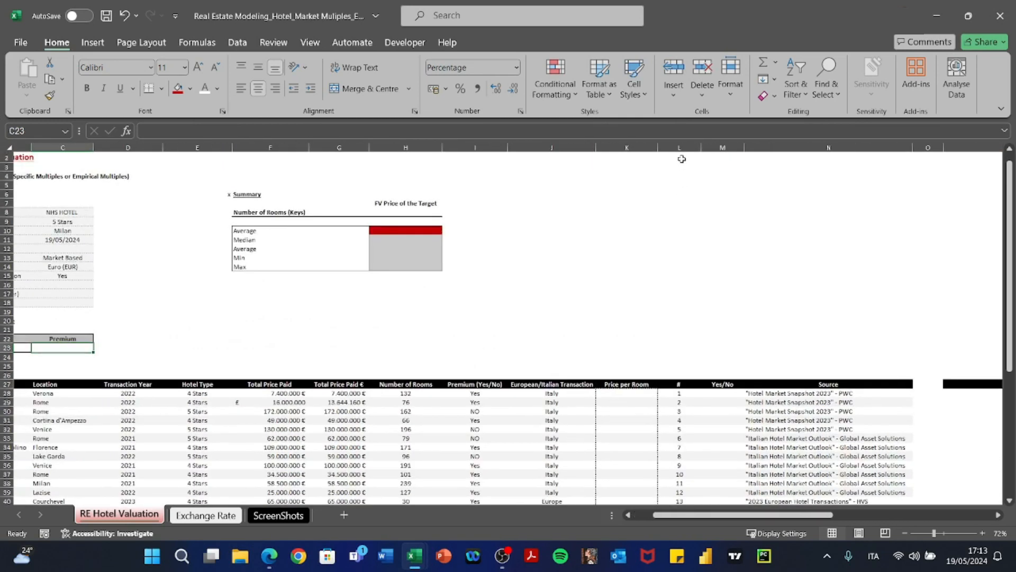
click(682, 159)
text(10)
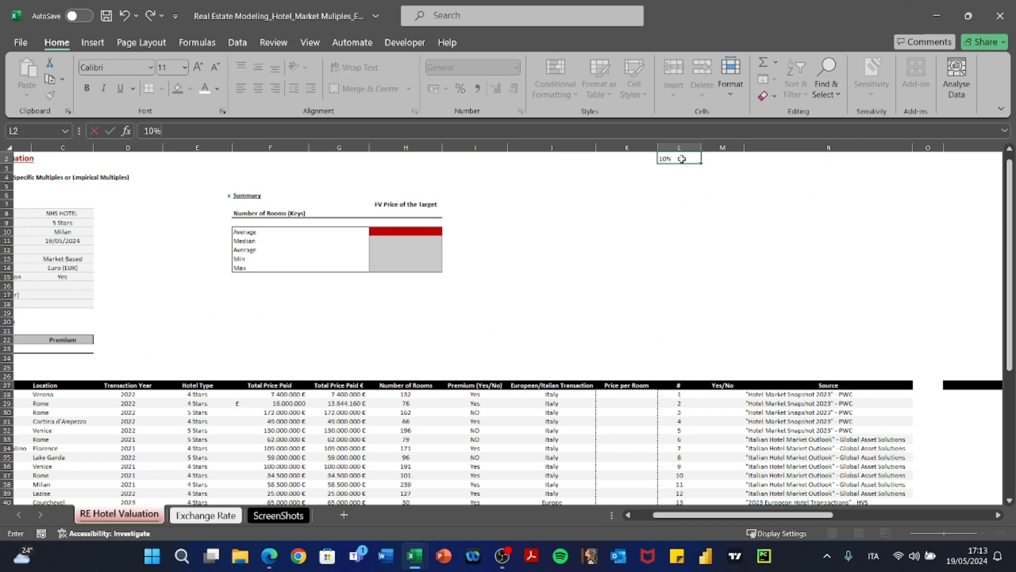
key(Return)
text(+)
click(682, 158)
text(+5%)
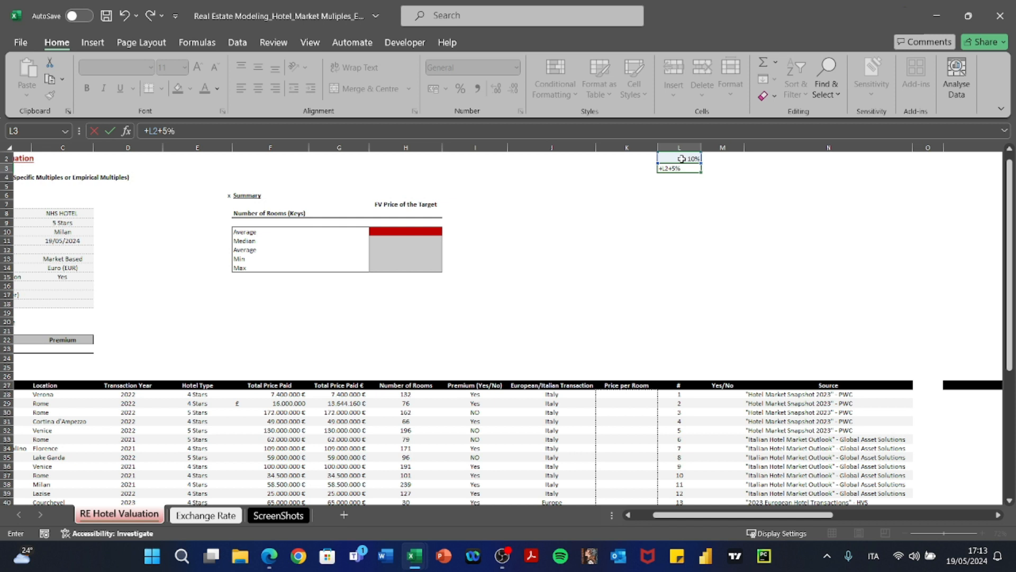
key(Return)
Step: Copy the L3 formula down to extend the premium list to L9, clear the surplus cell L10 and check the copied formulas
key(Up)
key(ctrl+c)
key(shift+Down)
key(shift+Down)
key(shift+Down)
key(shift+Down)
key(shift+Down)
key(shift+Down)
key(shift+Down)
key(Return)
key(ctrl+Down)
key(Delete)
key(Up)
key(Up)
key(Up)
key(F2)
key(Escape)
key(Up)
key(Up)
key(Up)
key(Up)
Step: Add a List data validation to the 4 Stars premium cell C23, sourced from L2:L9, and choose 15%
key(Down)
key(Down)
key(Down)
key(Down)
key(Down)
key(Down)
key(Down)
key(Down)
key(Down)
key(Down)
key(Down)
key(Down)
key(Down)
key(Down)
key(Down)
key(Down)
key(Down)
key(Down)
key(Down)
key(Down)
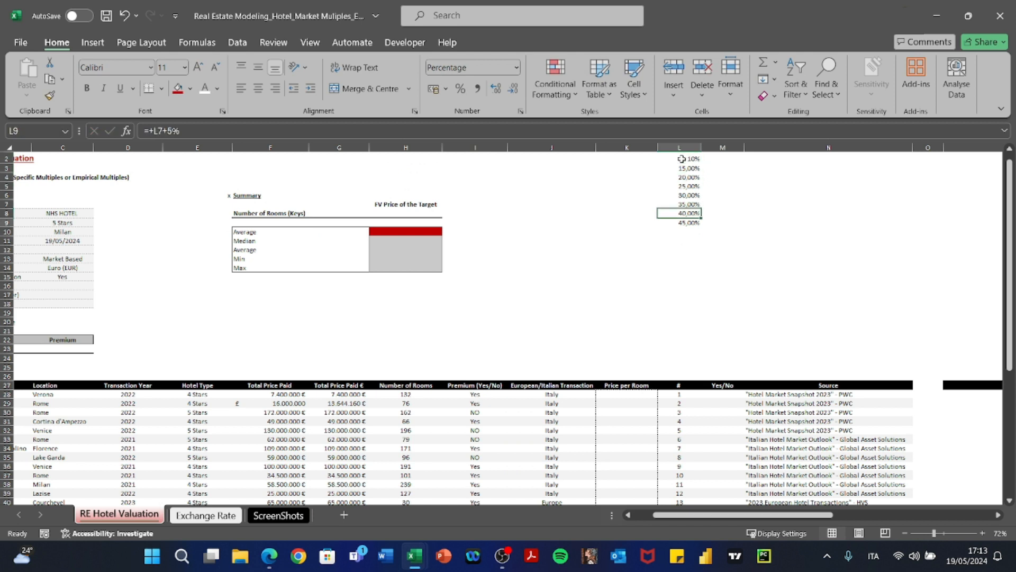
key(ctrl+Left)
key(Right)
key(alt)
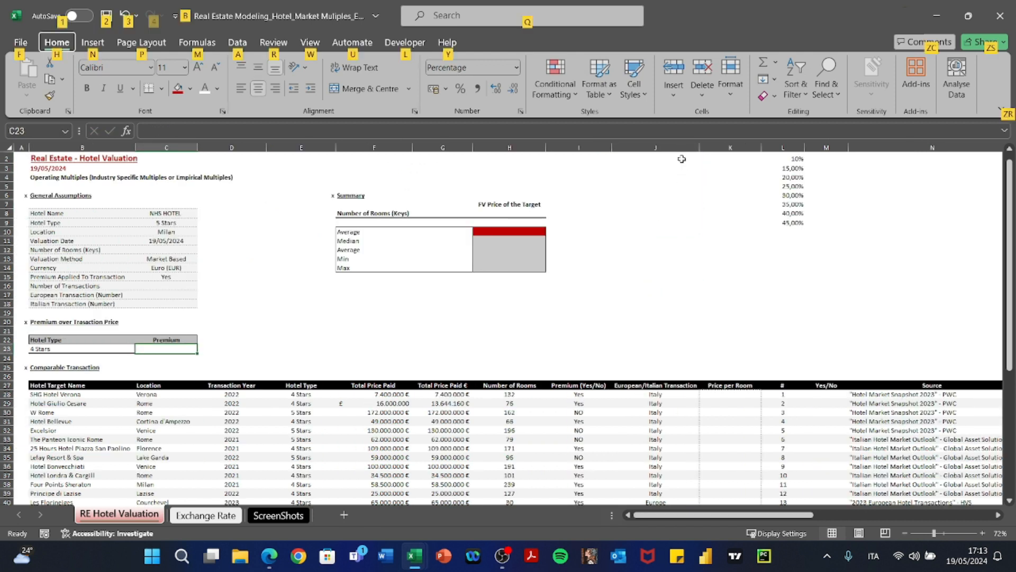
key(a)
key(v)
key(v)
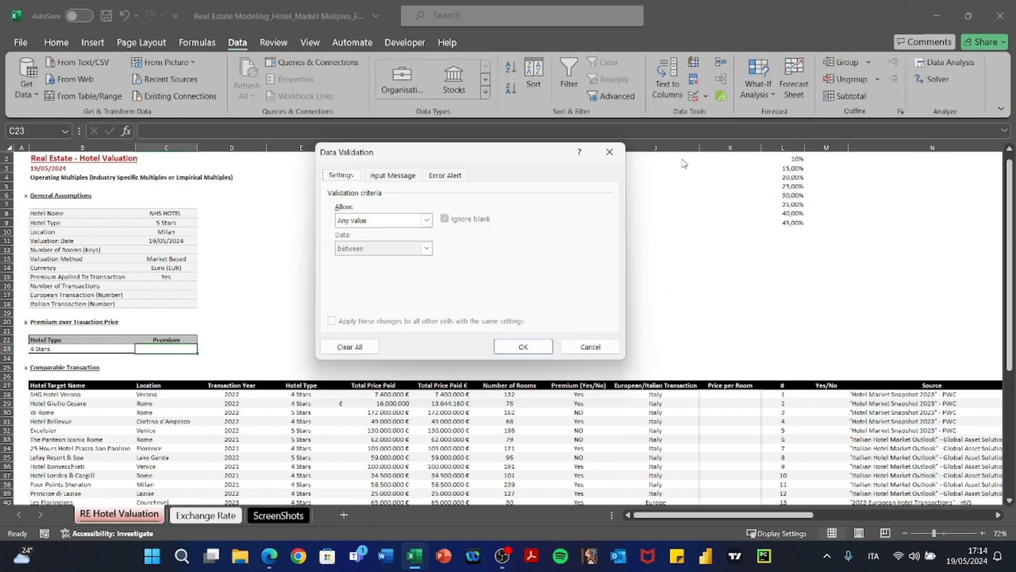
click(426, 219)
click(380, 260)
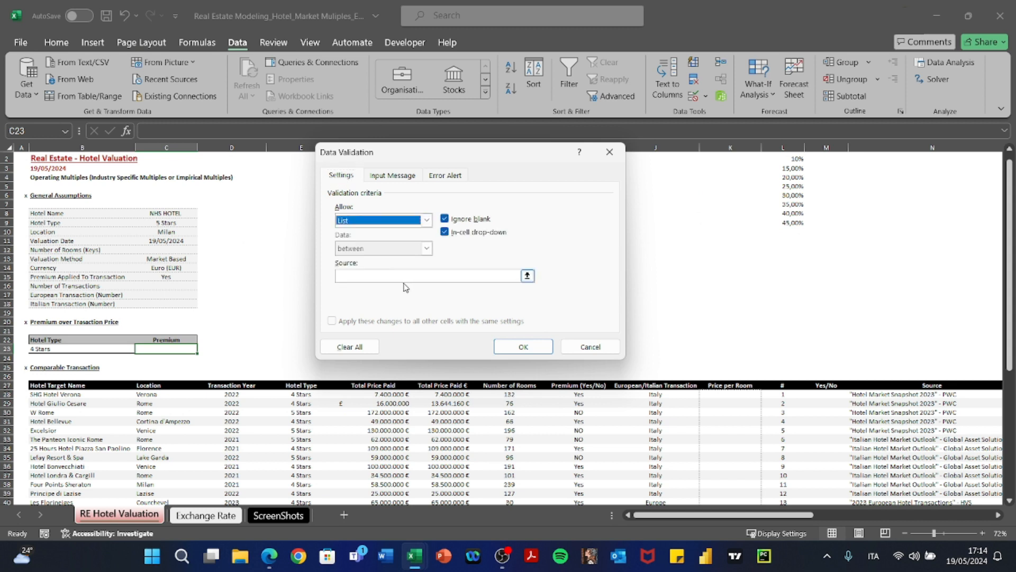
click(405, 276)
click(787, 157)
Step: Format the premium list in L2:L9 as percentages without decimals and give it a very light grey font colour
drag(788, 158, 799, 222)
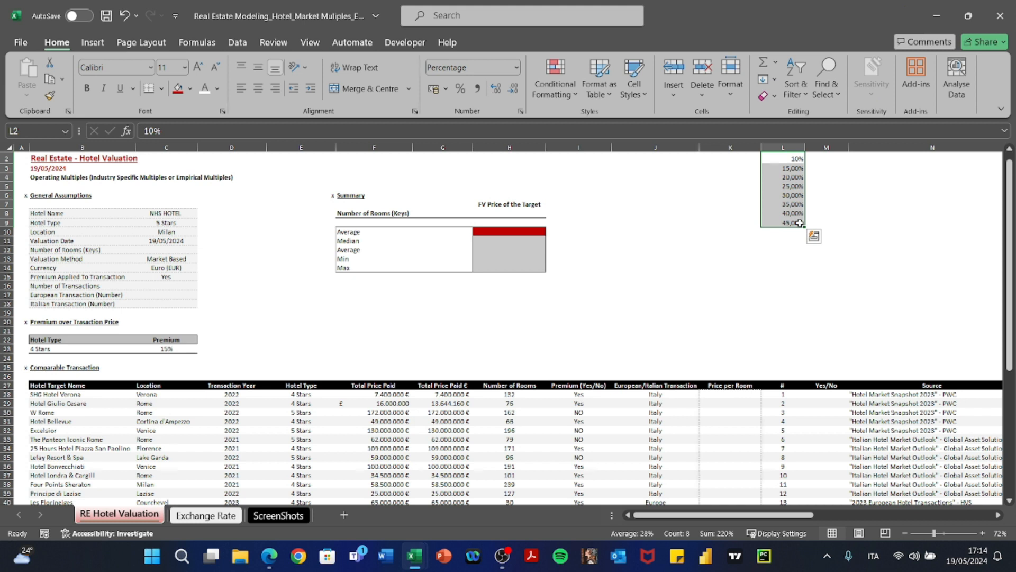
key(ctrl+shift+5)
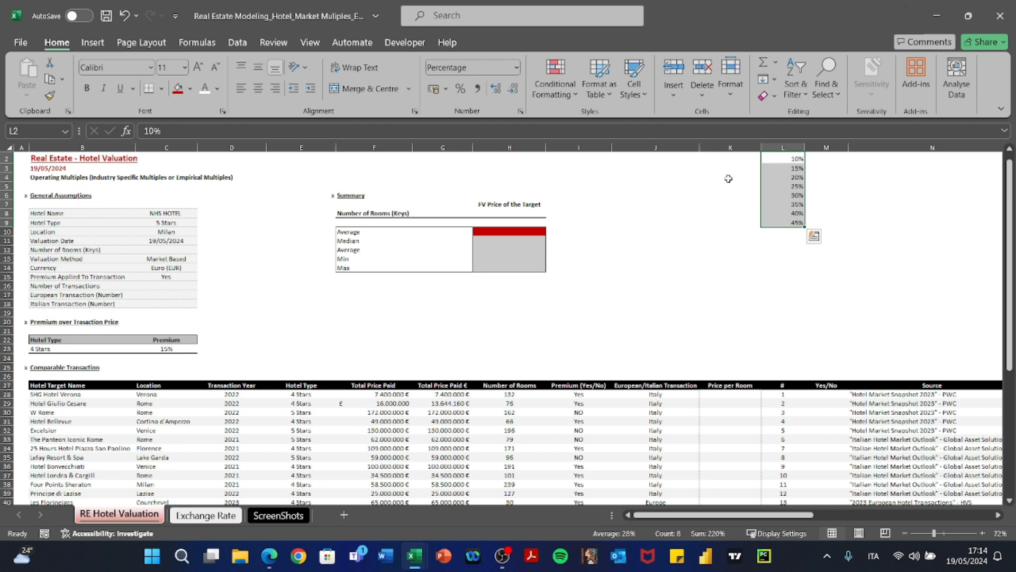
click(329, 329)
drag(787, 157, 783, 228)
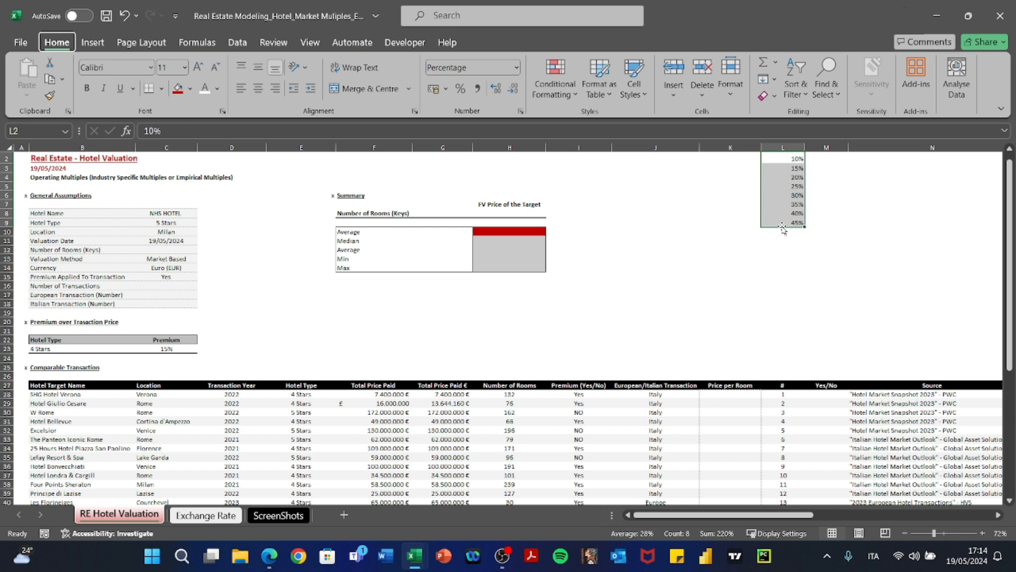
key(alt+h)
key(f)
key(c)
key(Down)
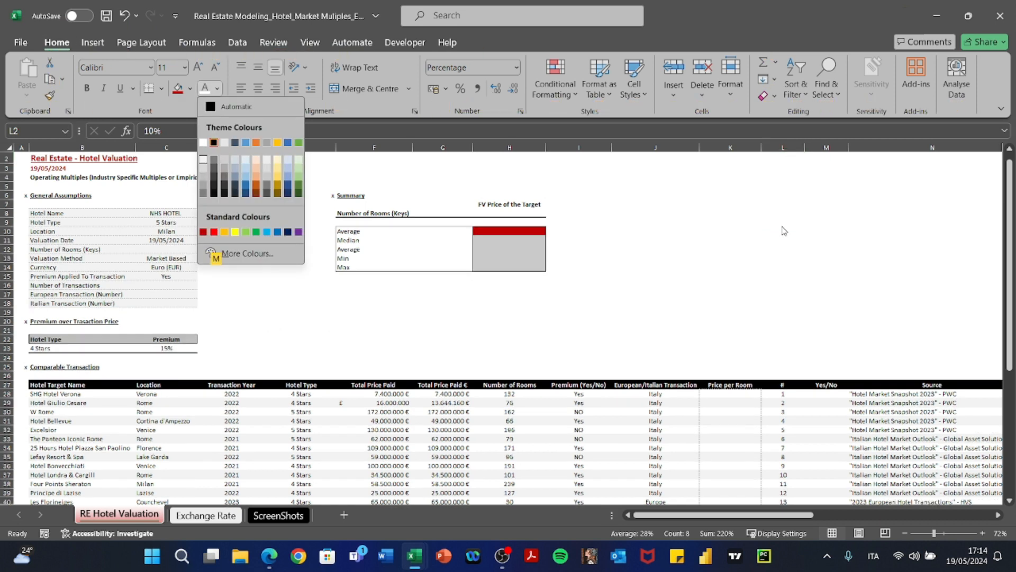
key(Return)
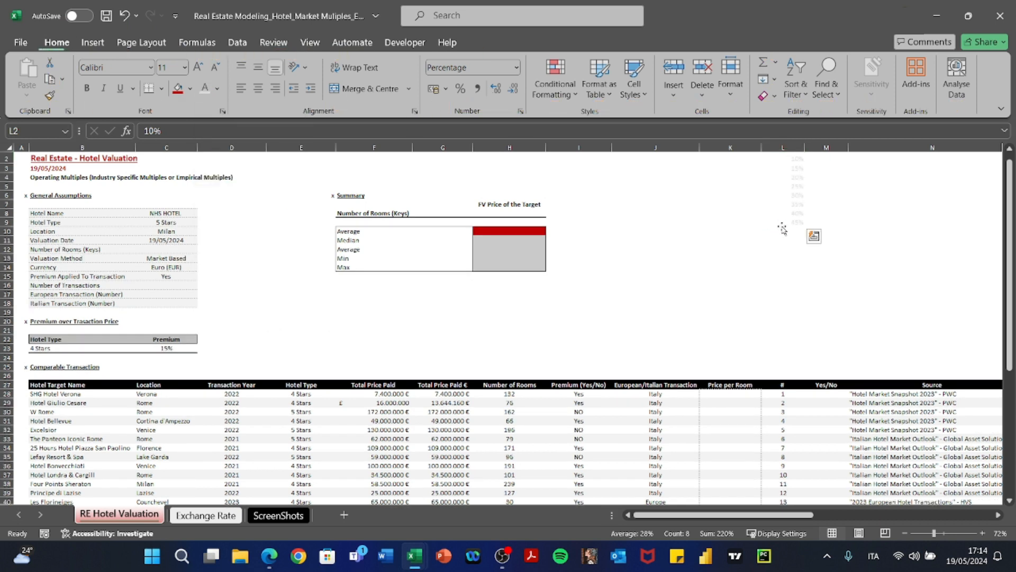
key(Left)
scroll(782, 226, down, 3)
scroll(782, 226, up, 4)
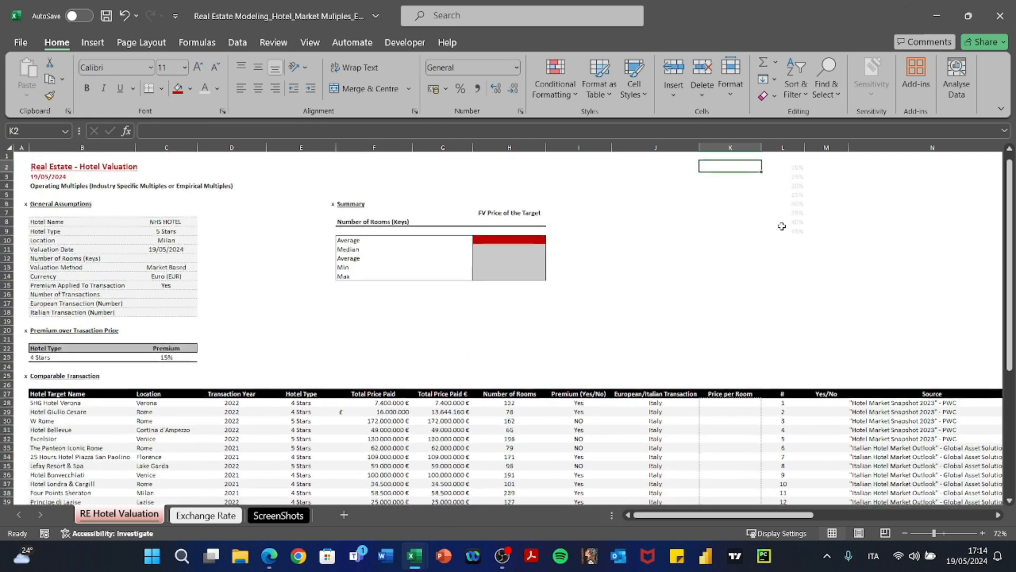
Step: Enter the formula +IF(I28="Yes";G28*(1+$C$23);G28)/H28 in K28, the first Price per Room cell
scroll(733, 209, down, 3)
click(737, 330)
text(+IF()
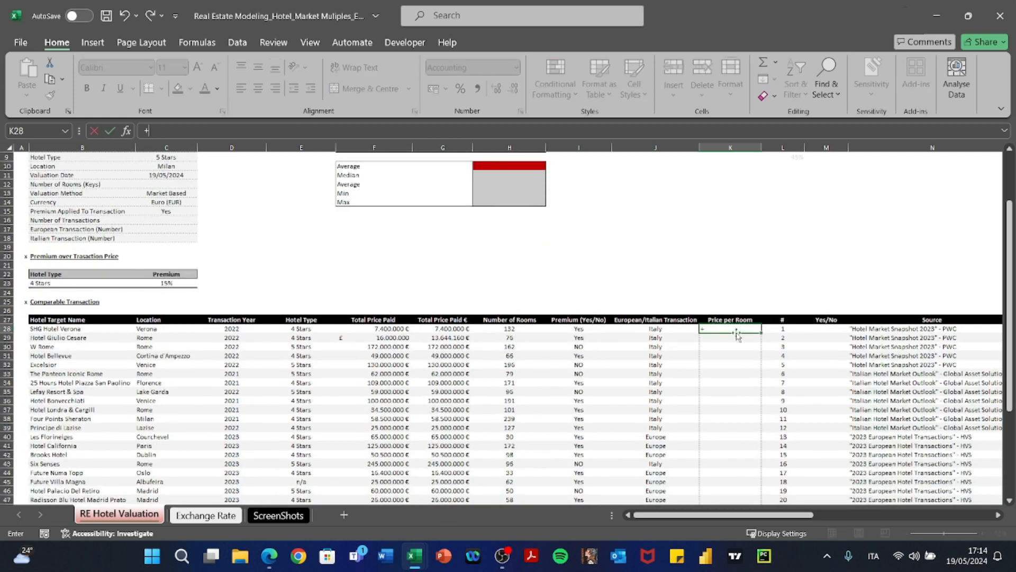
key(Left)
key(Left)
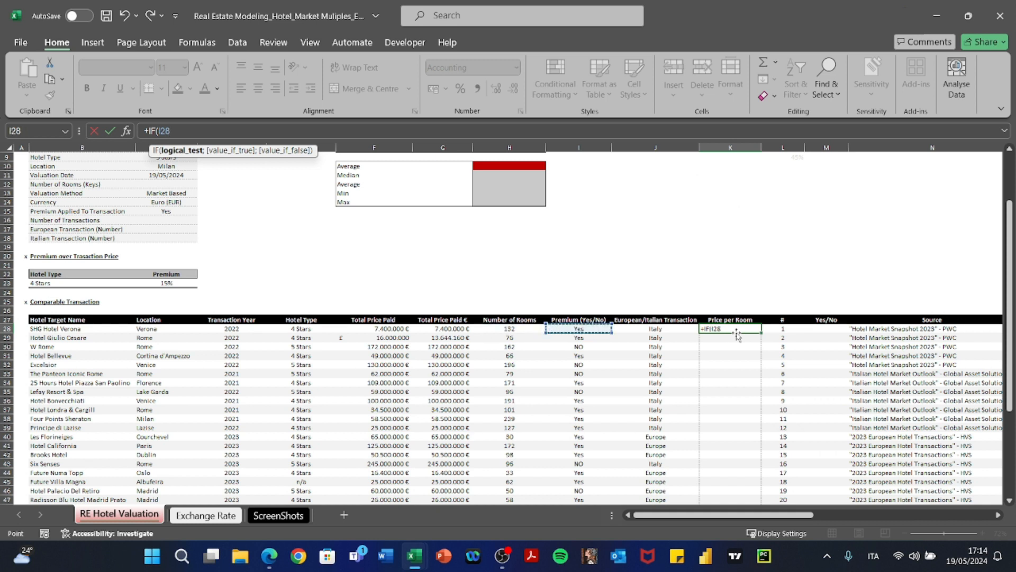
text(="Yes";)
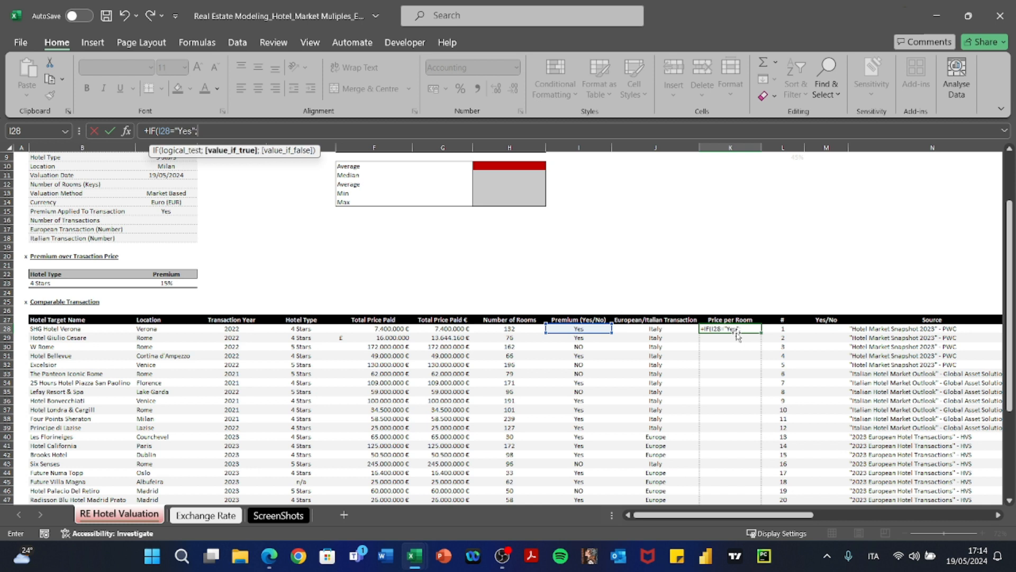
click(443, 328)
text(*)
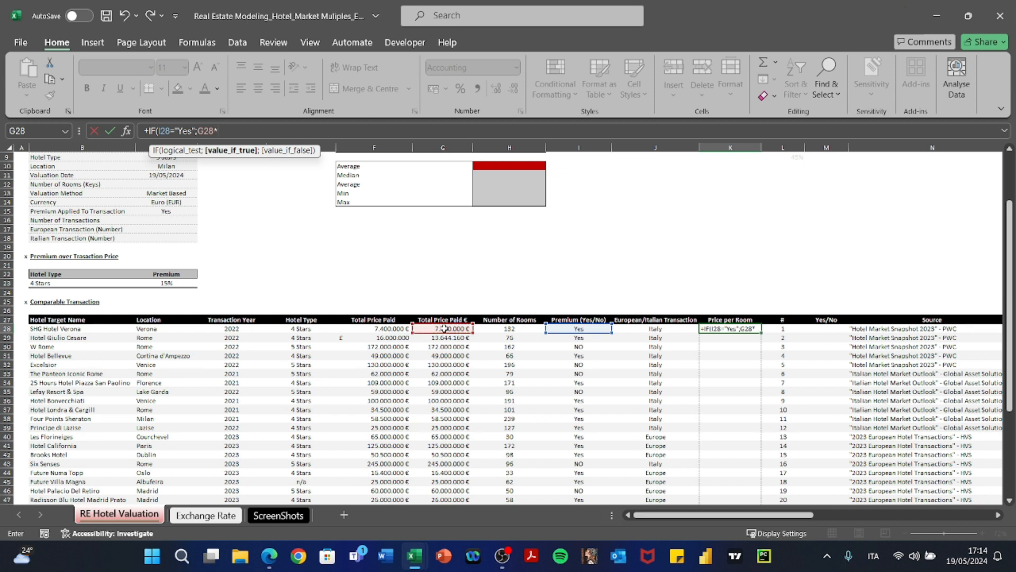
text((1+)
click(158, 283)
key(F4)
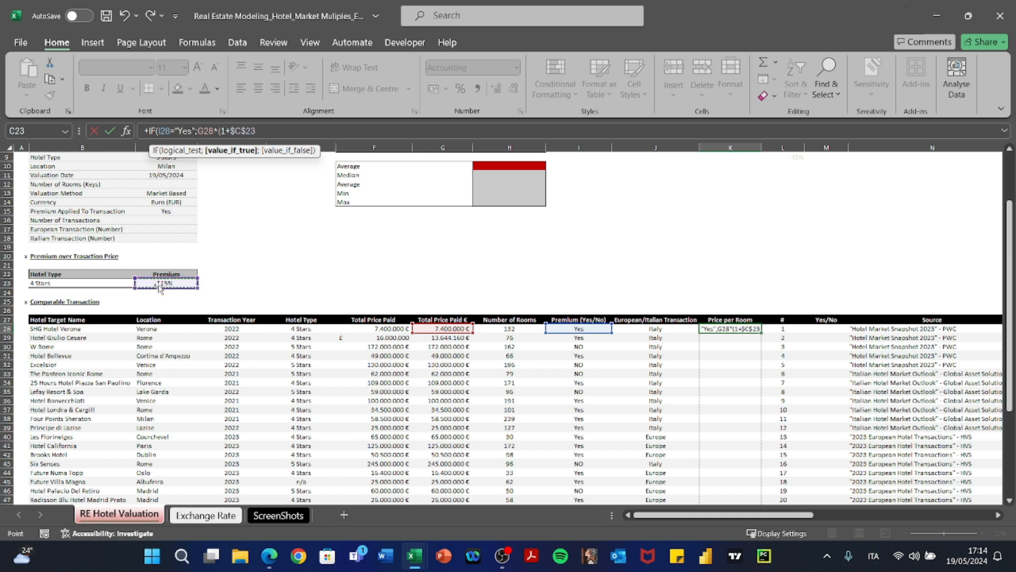
text();)
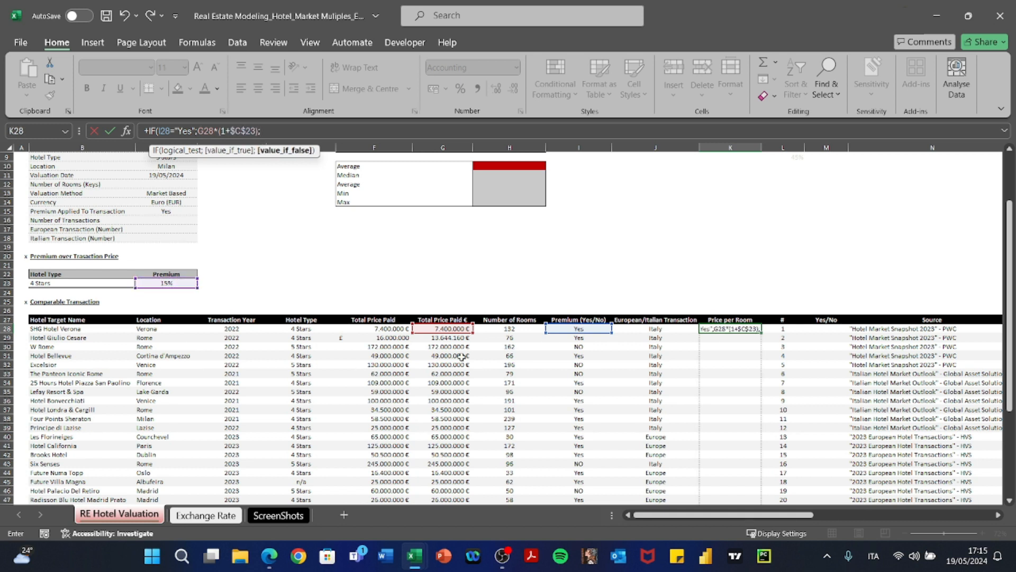
click(450, 329)
text()/)
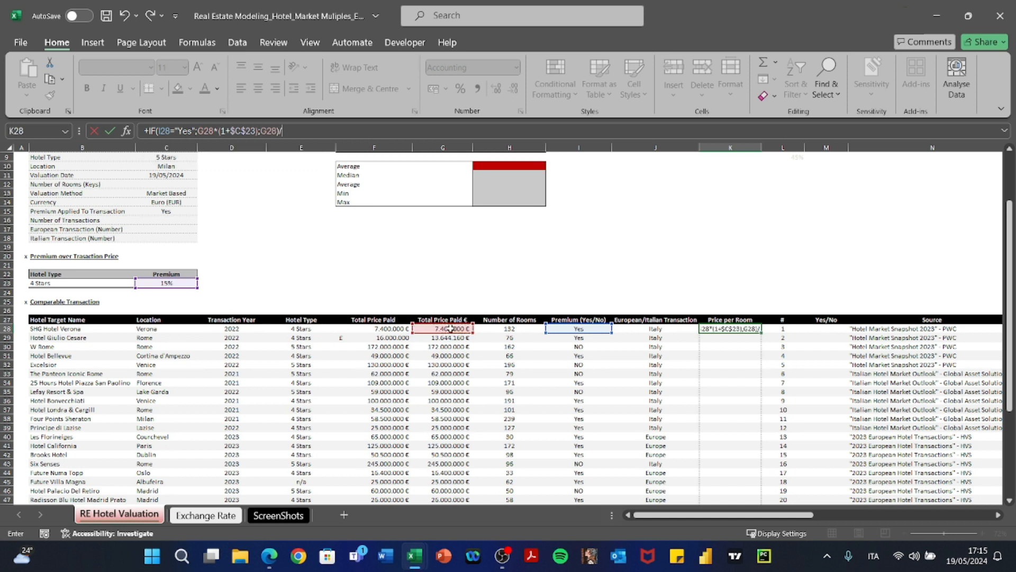
click(516, 328)
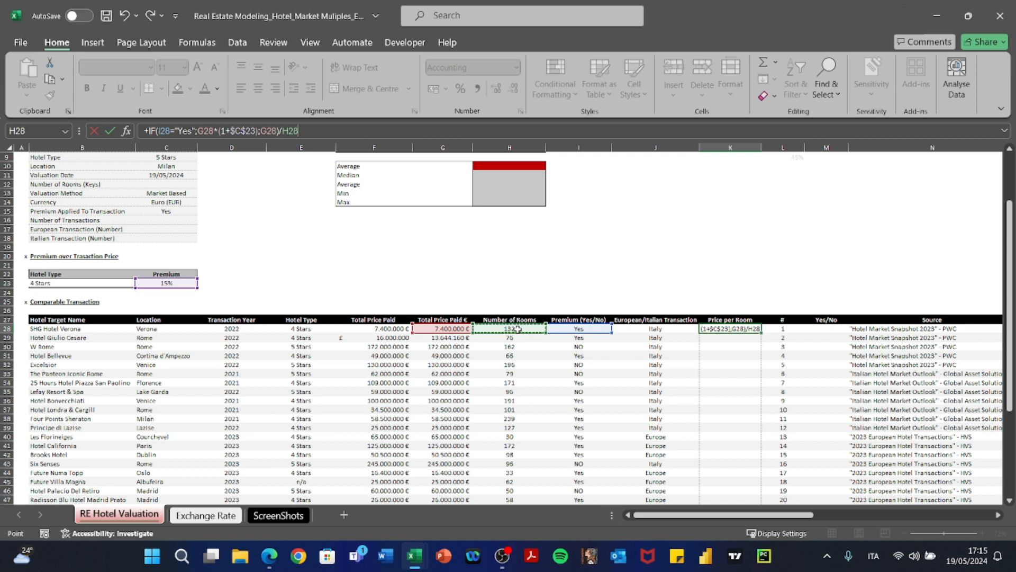
key(ctrl+Return)
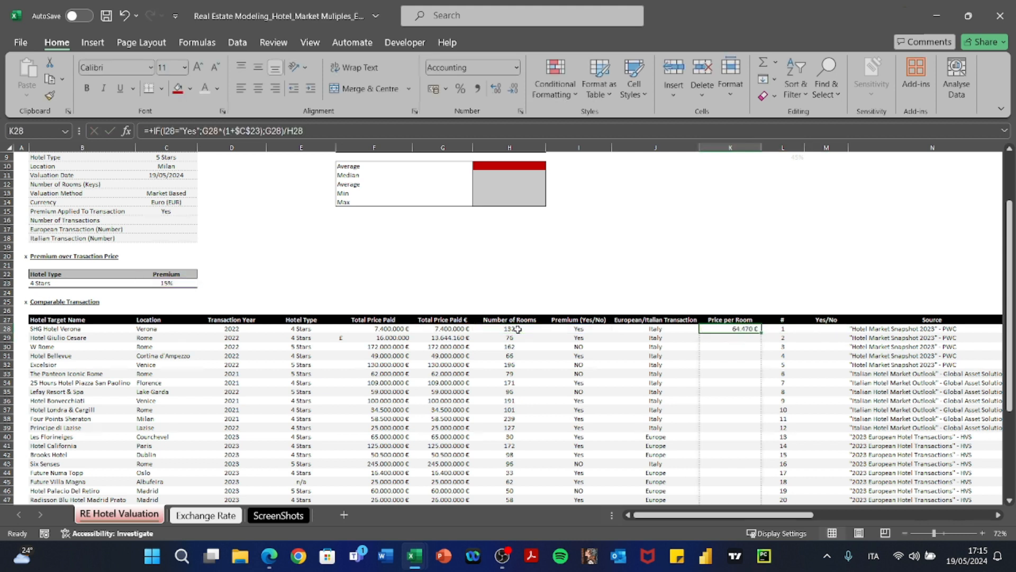
Step: Enter 0 as the Yes/No flag of the first comparable transaction in M28
key(Right)
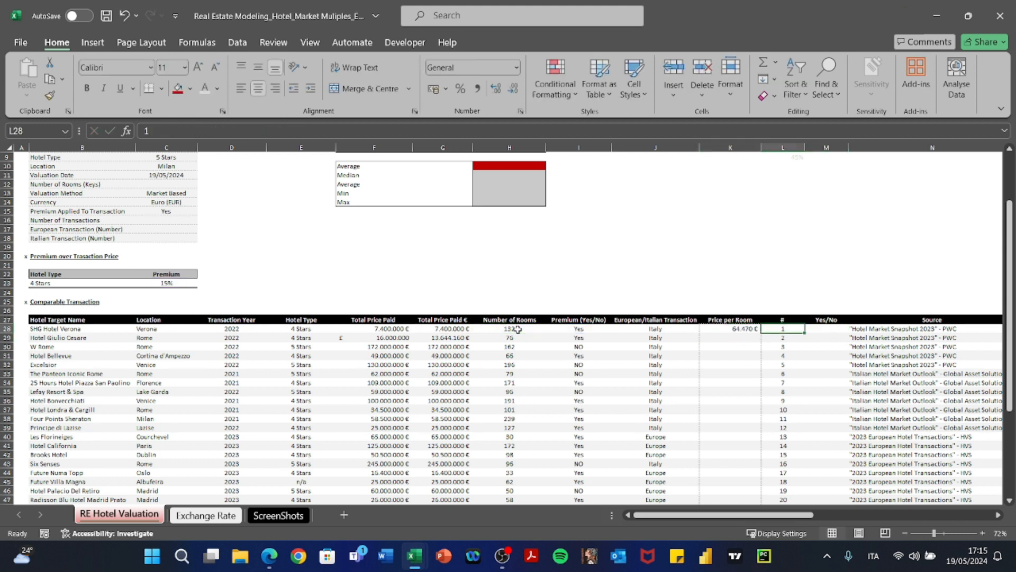
key(Left)
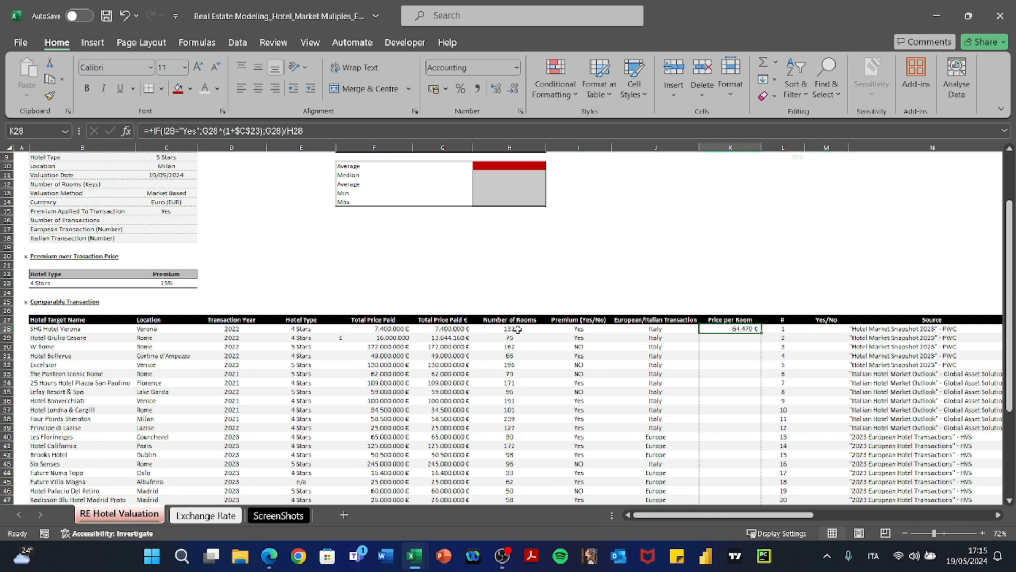
key(Right)
key(Right)
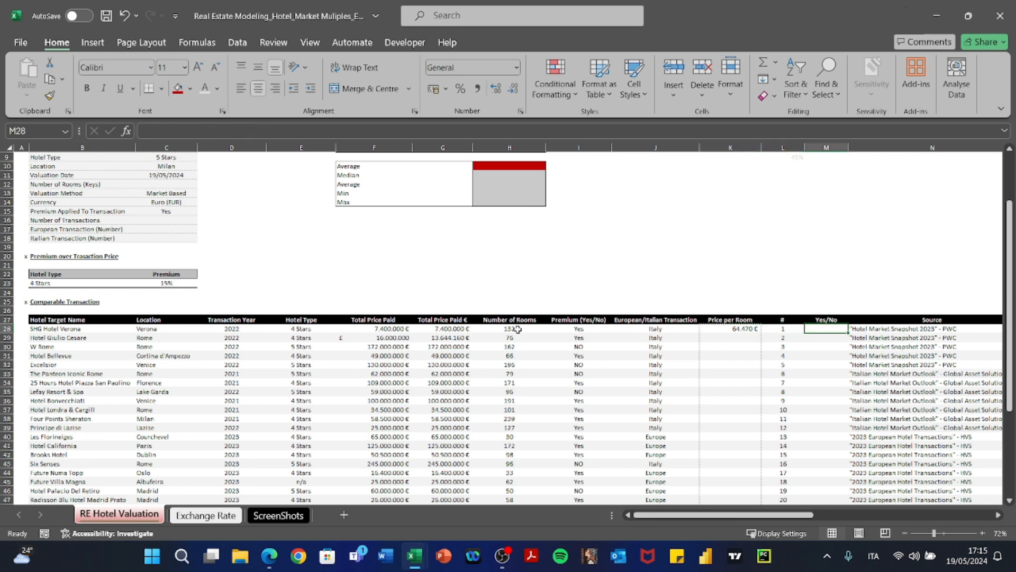
text(0)
key(Return)
key(Up)
key(Left)
key(Left)
key(F2)
key(Left)
key(Left)
key(Left)
key(Left)
key(Left)
key(Left)
key(Left)
key(Left)
key(Left)
key(Left)
key(Left)
key(Left)
key(Left)
key(Left)
key(Left)
key(Left)
key(Left)
key(Left)
key(Left)
key(Left)
key(Left)
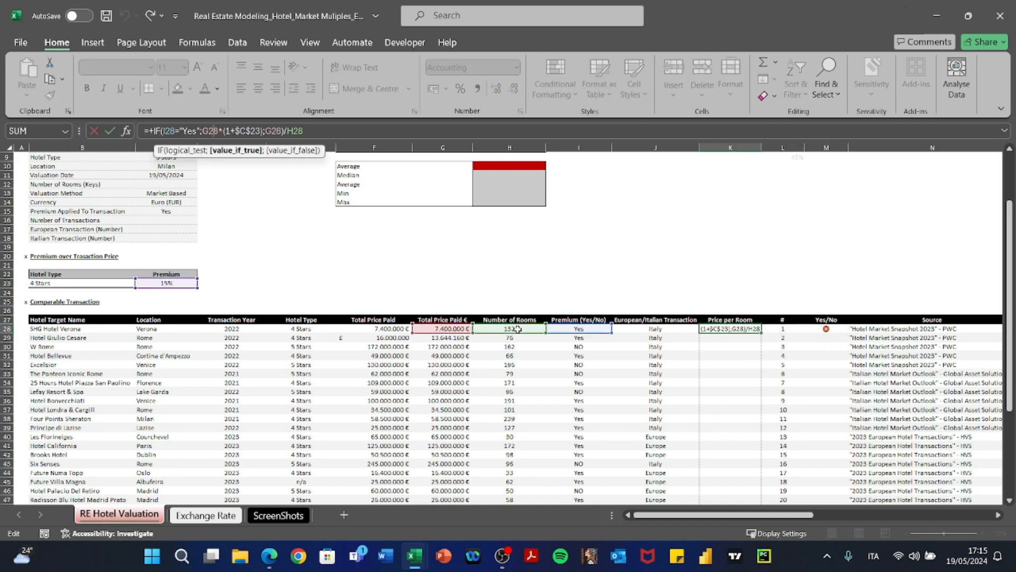
key(Left)
key(Left)
key(Left)
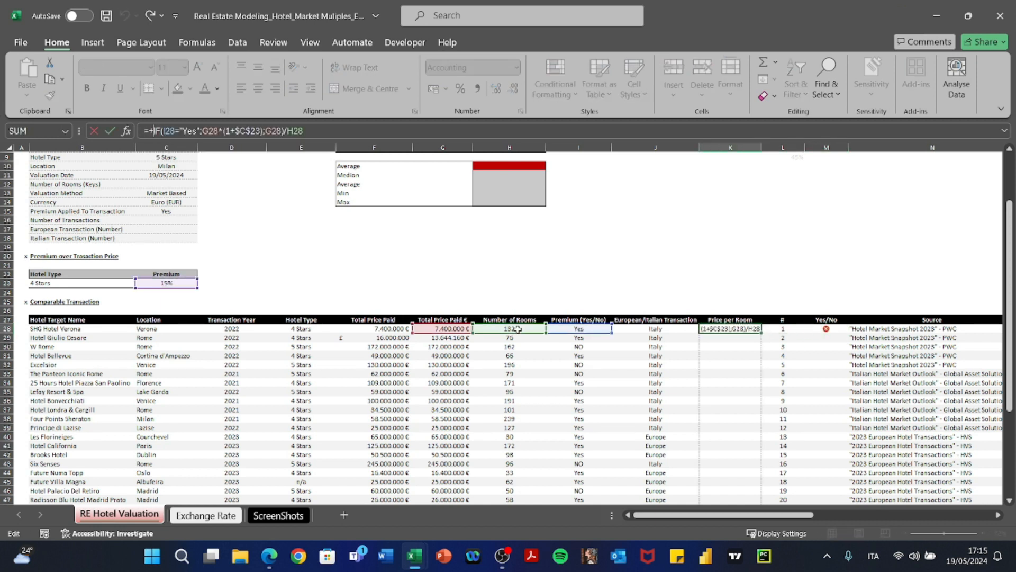
text(IF()
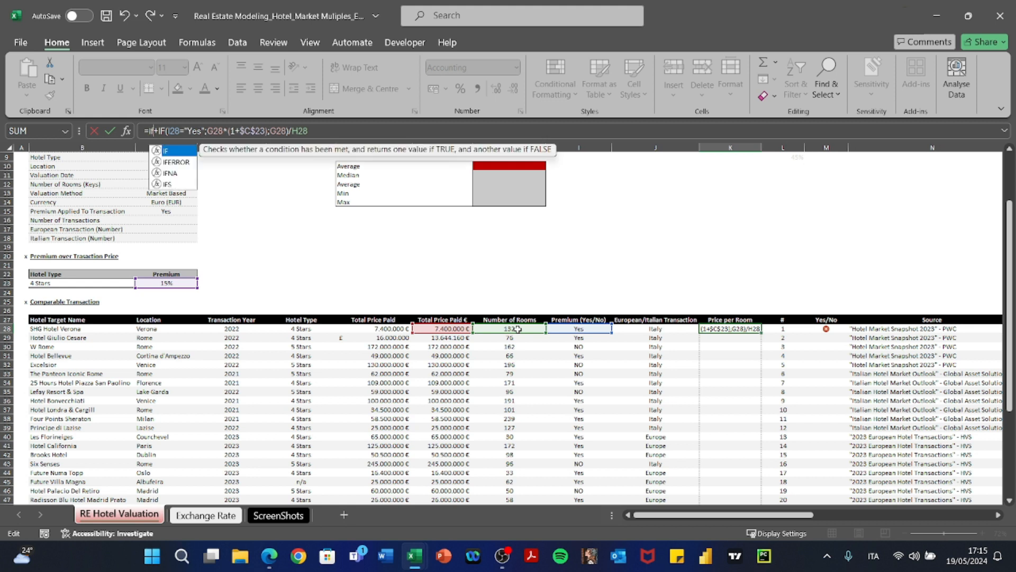
click(818, 328)
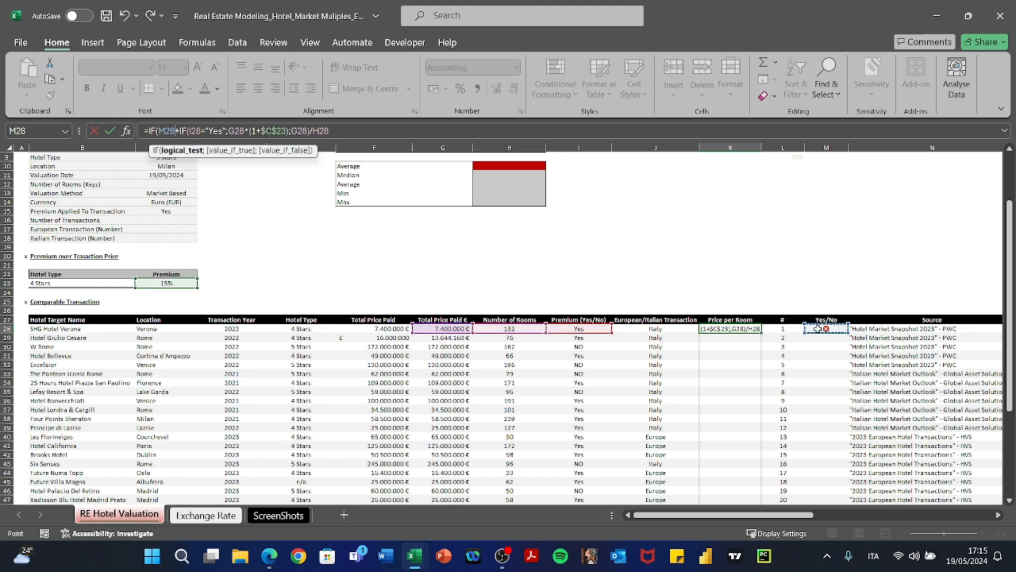
text(=)
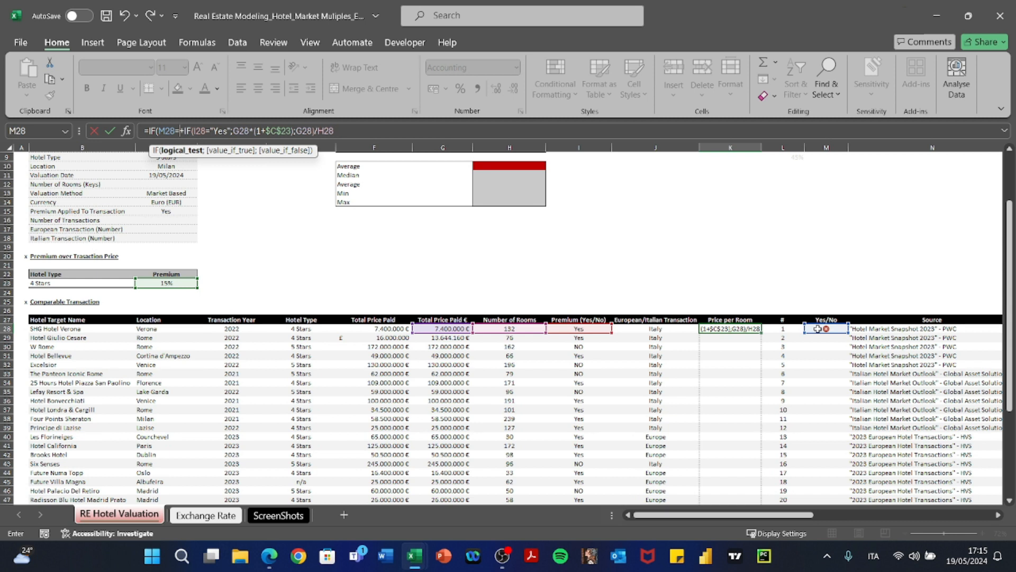
text(0;)
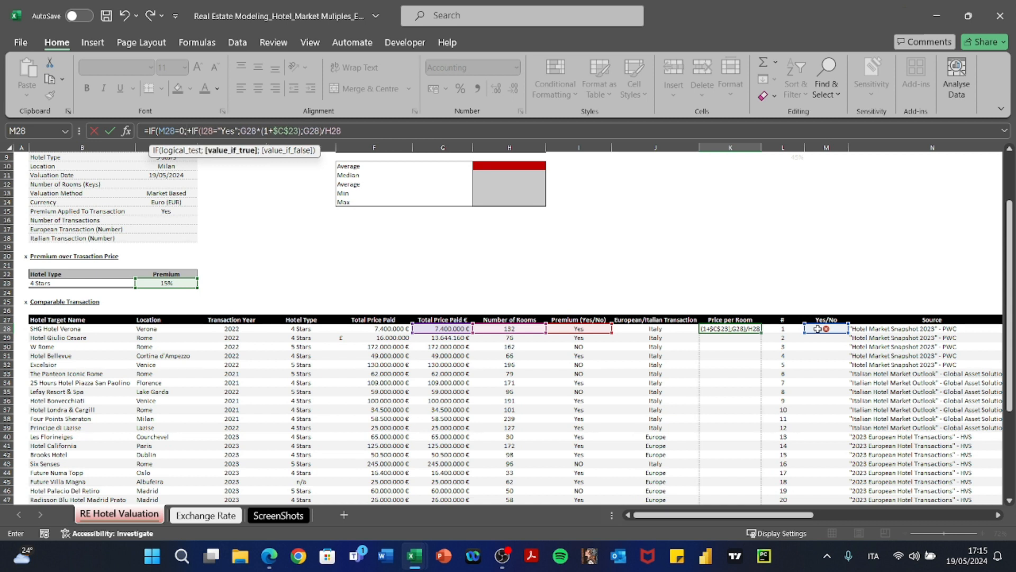
text(0;)
Step: Wrap the K28 formula in an outer condition so it reads =IF(M28=0;"";+IF(I28="Yes";G28*(1+$C$23);G28)/H28)
key(Left)
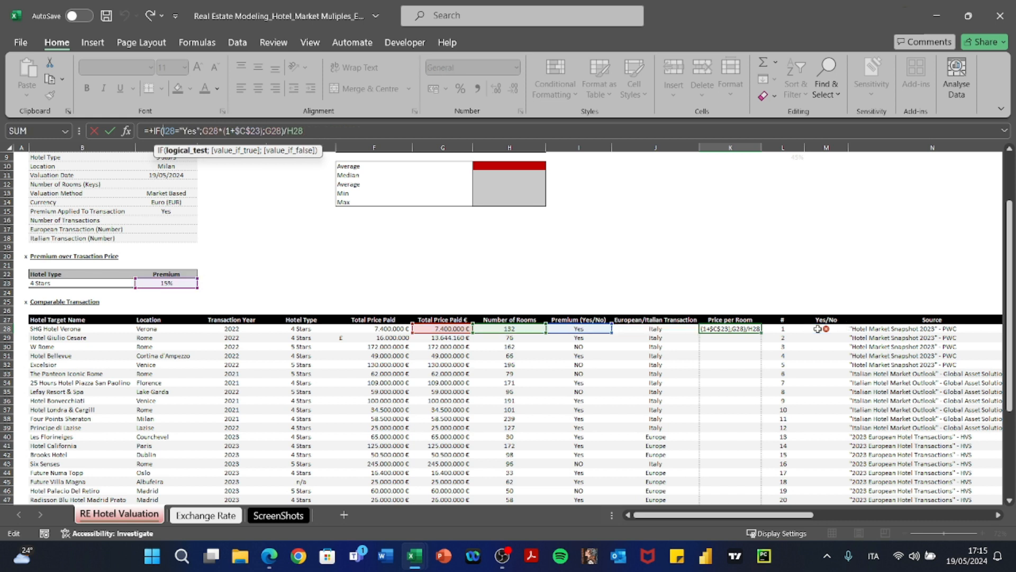
key(Left)
key(Left)
key(Left)
text(IF()
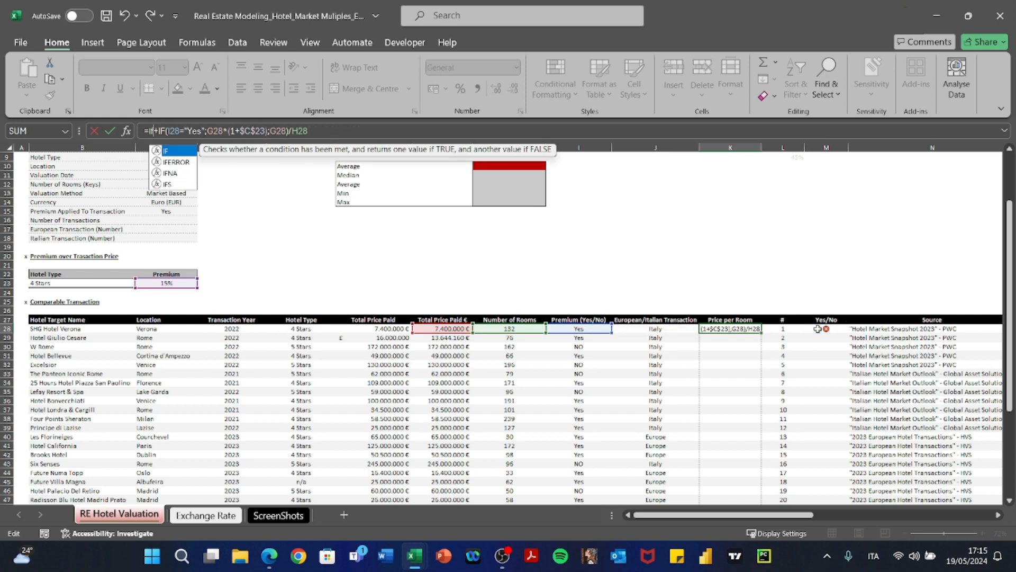
click(822, 329)
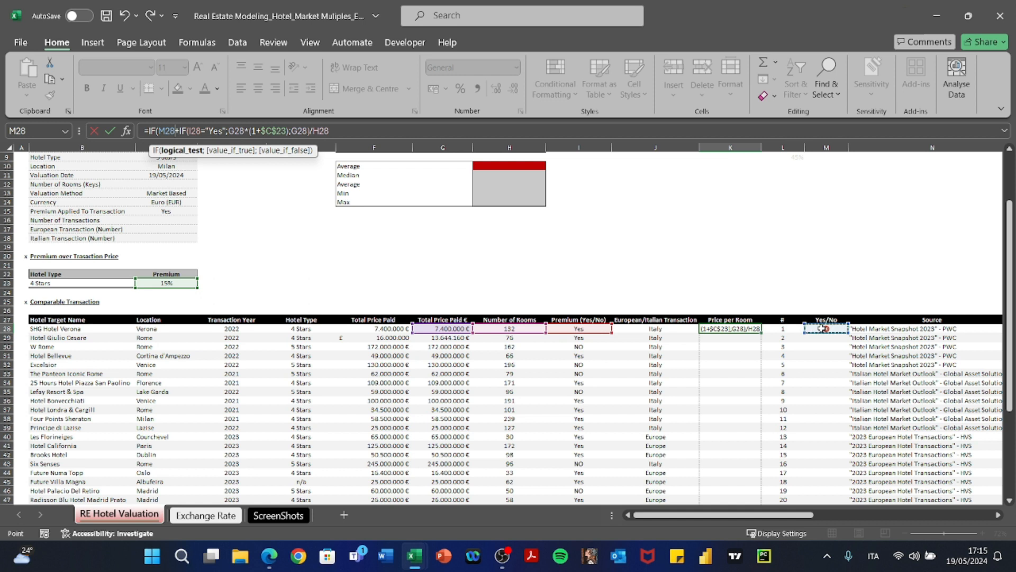
text(=0;)
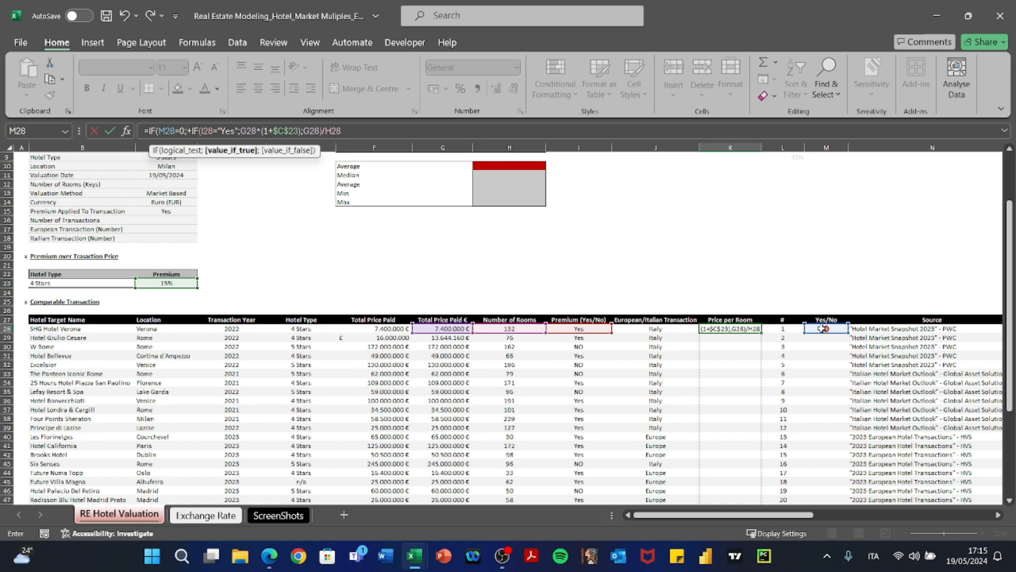
text("";)
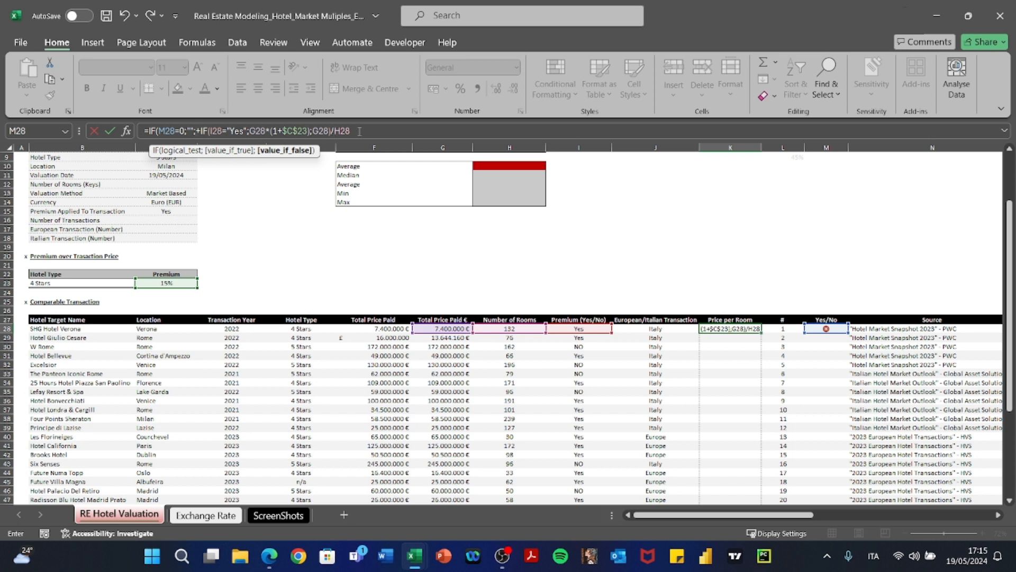
text())
click(359, 132)
key(ctrl+Return)
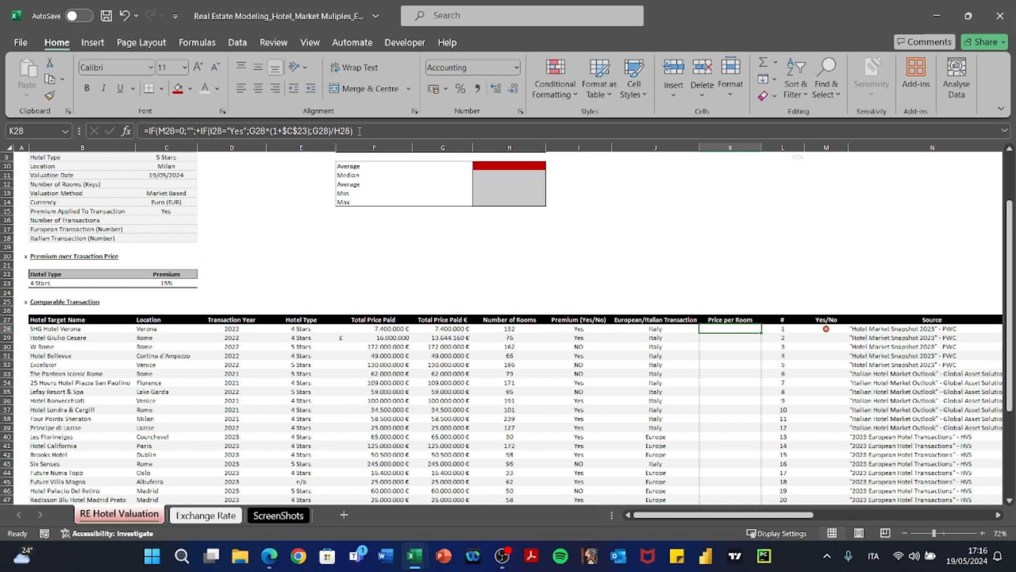
Step: Test the K28 formula by switching the Yes/No flag in M28 to 1 and back to 0
key(Right)
key(Right)
text(1)
key(ctrl+Return)
text(0)
key(Return)
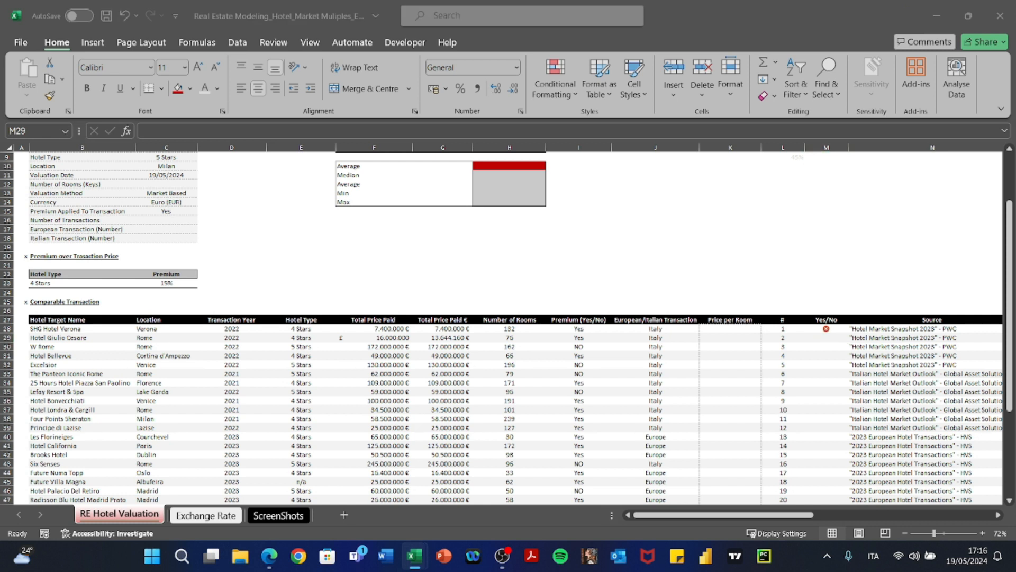
Step: Choose 10% as the 4 Stars premium in C23
click(255, 305)
click(173, 283)
click(202, 285)
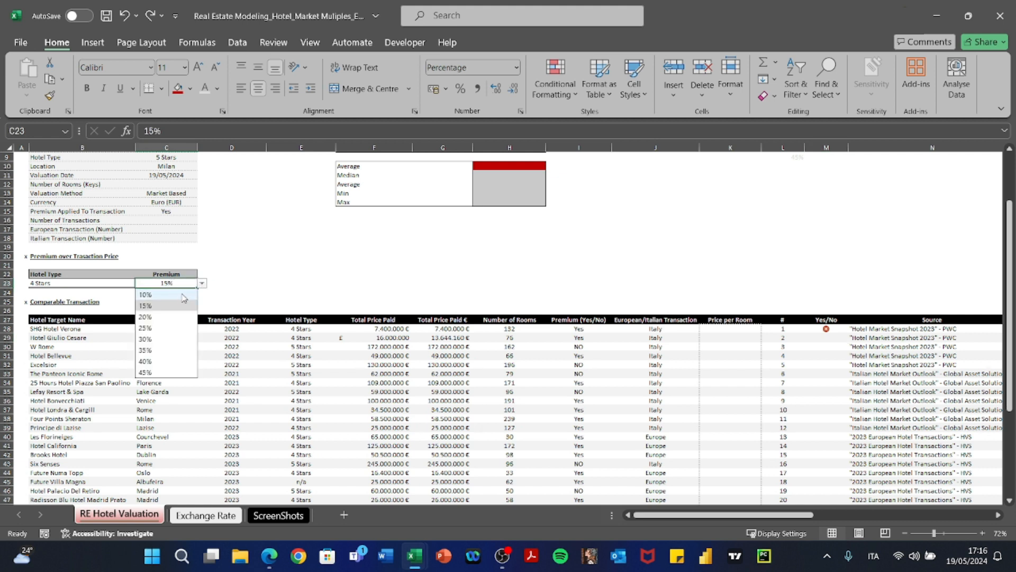
click(148, 294)
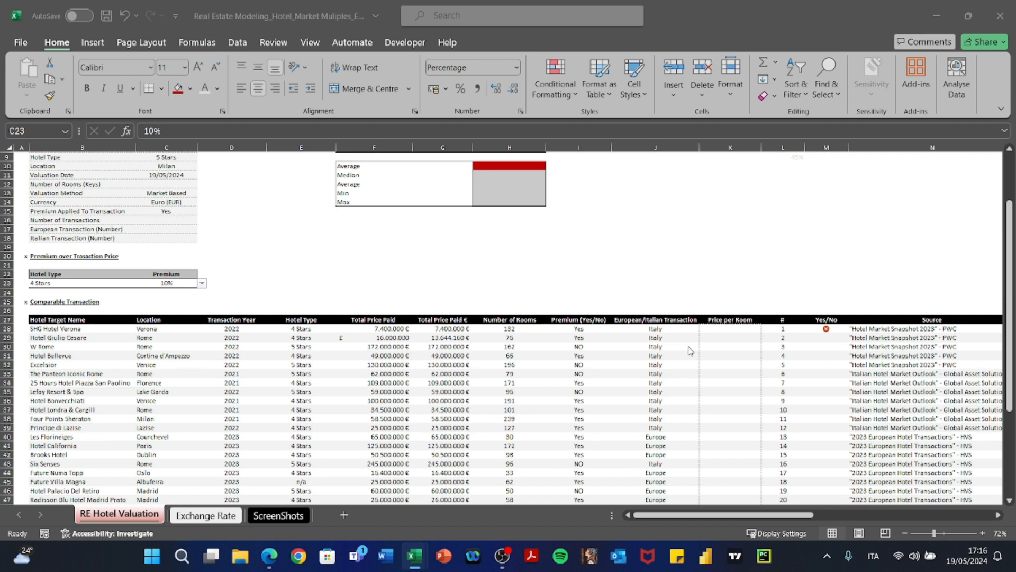
Step: Copy the K28 formula and paste only the formula down the Price per Room column to K52
click(736, 328)
key(ctrl+c)
drag(735, 328, 736, 481)
key(ctrl+alt+v)
key(f)
key(Return)
Step: Inspect the cell references of the pasted Price per Room formulas in K28 to K32
key(F2)
key(Return)
key(F2)
key(Return)
key(F2)
key(Return)
key(F2)
key(Return)
key(F2)
key(Escape)
Step: Set the Yes/No flags of the comparable transactions in M28:M52 to 1
key(Right)
key(Up)
key(Up)
key(Right)
key(Up)
key(Up)
text(1)
key(Return)
Step: Review the Price per Room results and transaction numbers in the first rows of the comparable transactions
key(Down)
key(Down)
key(Down)
key(Left)
key(Left)
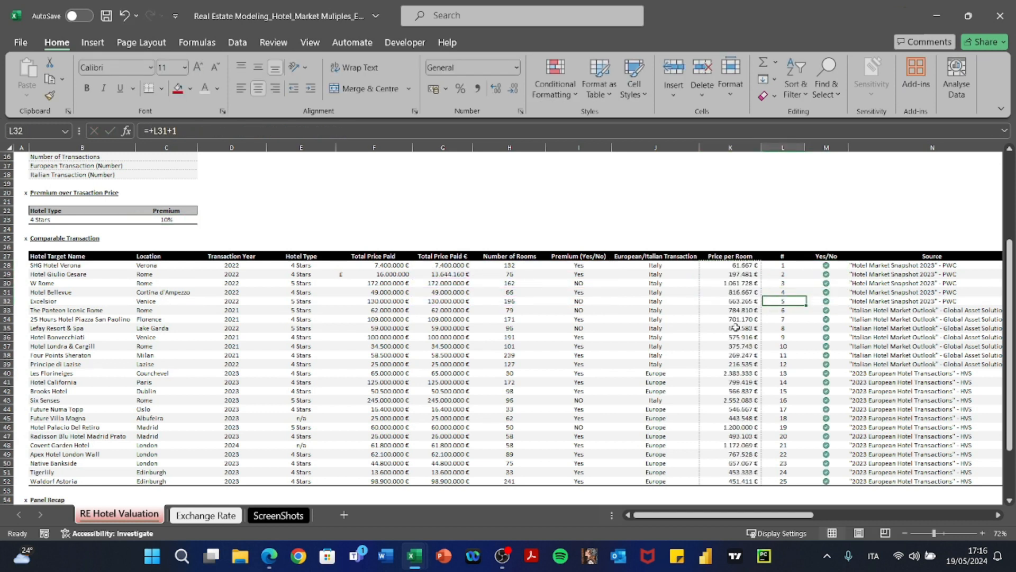
key(Up)
key(Up)
key(Up)
key(Up)
key(Down)
key(Down)
key(Down)
key(Up)
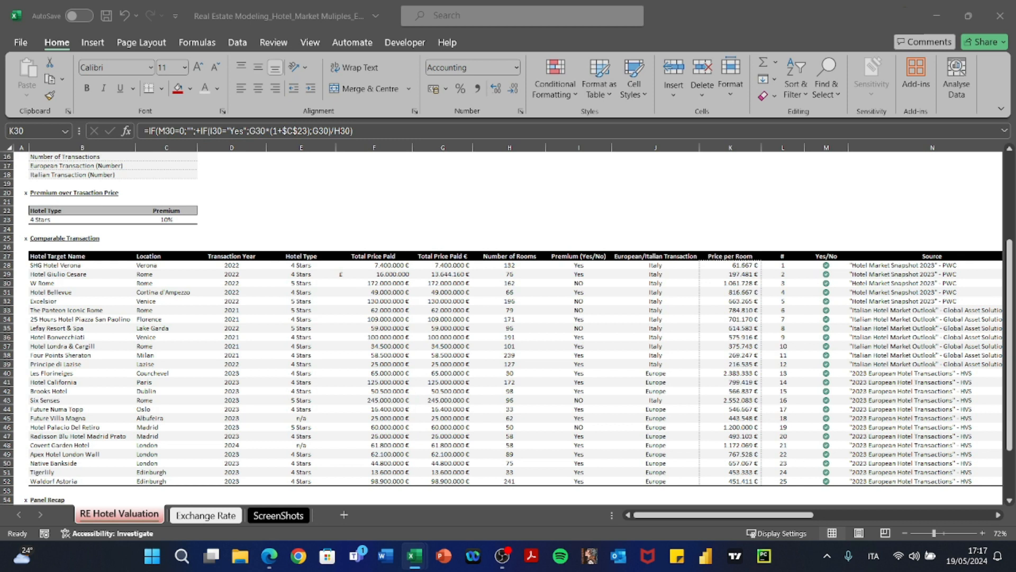
key(ctrl+c)
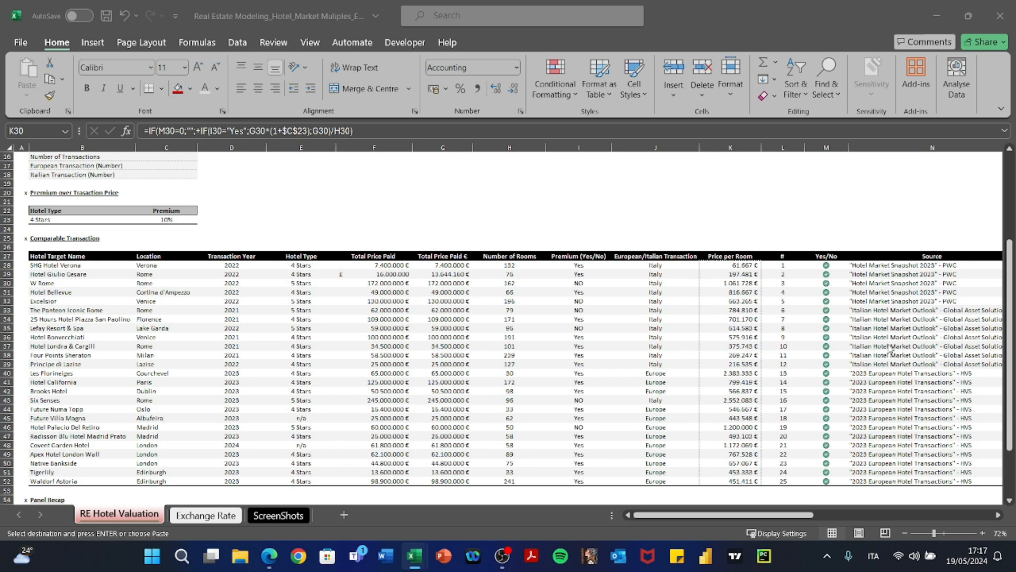
click(675, 320)
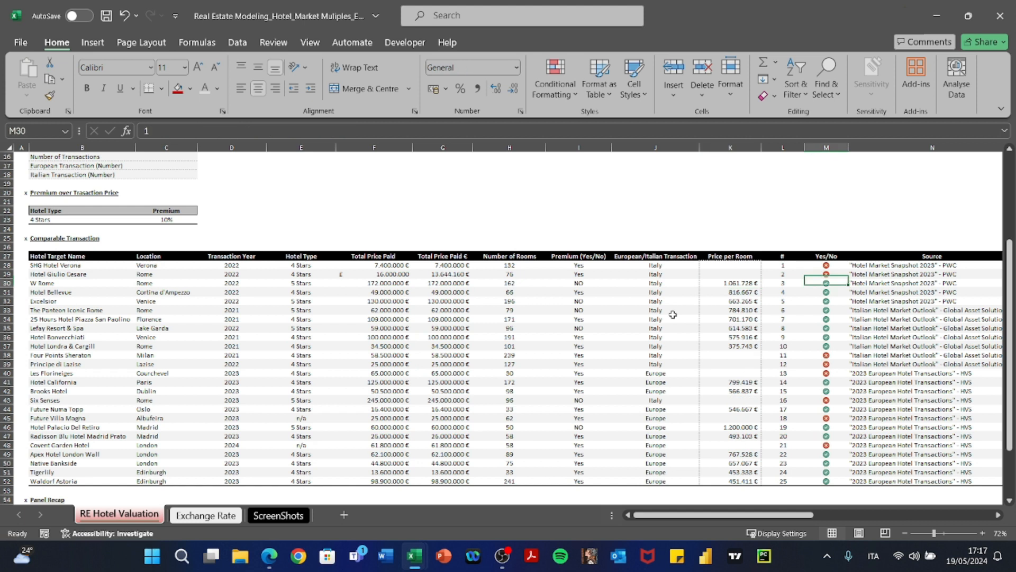
Step: Check the references of the Price per Room formulas in K31 and in K43 to K51
key(Down)
key(Left)
key(Left)
key(F2)
key(Return)
key(Down)
key(Down)
key(Down)
key(Down)
key(Down)
key(Down)
key(Down)
key(Down)
key(Down)
key(Down)
key(Down)
key(F2)
key(Return)
key(F2)
key(Return)
key(F2)
key(Return)
key(F2)
key(Return)
key(F2)
key(Return)
key(F2)
key(Return)
key(F2)
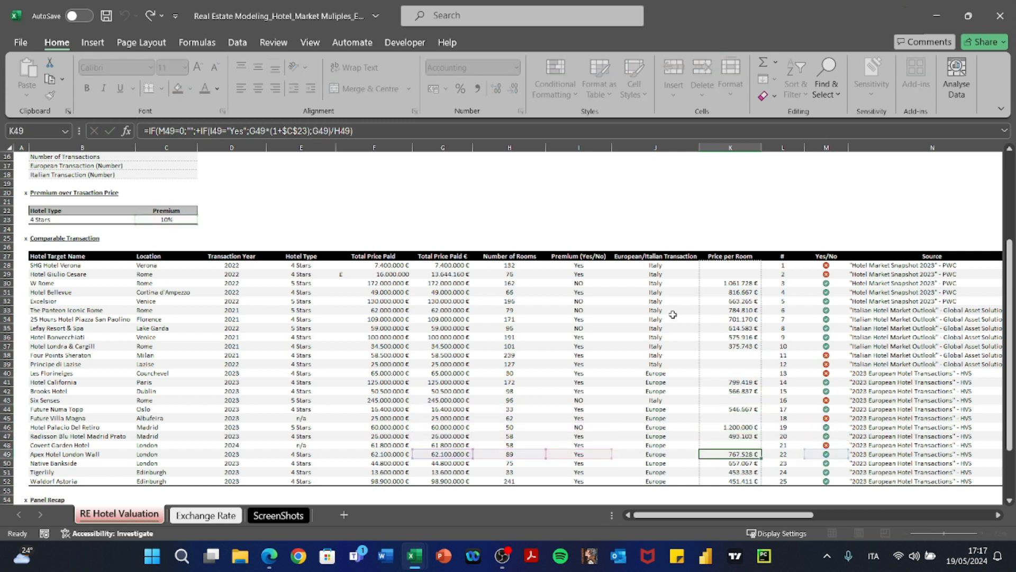
key(Return)
key(F2)
key(Return)
key(F2)
key(Return)
Step: In the Panel Recap's first Average row (K56), enter AVERAGEIF(M28:M52;1;K28:K52) to average only the flagged transactions' prices per room
scroll(673, 314, down, 3)
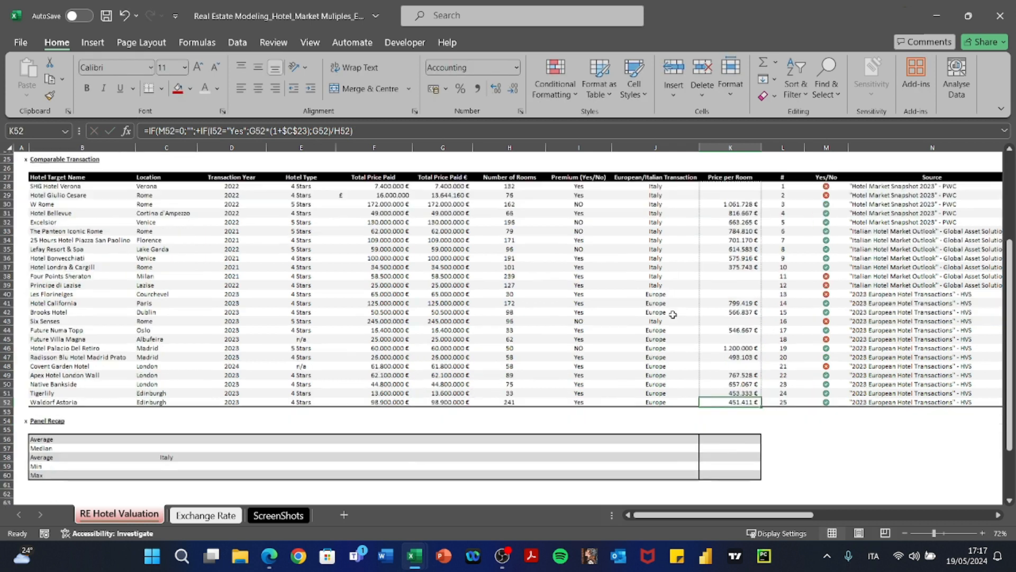
scroll(688, 306, down, 1)
scroll(773, 312, up, 1)
scroll(771, 325, down, 1)
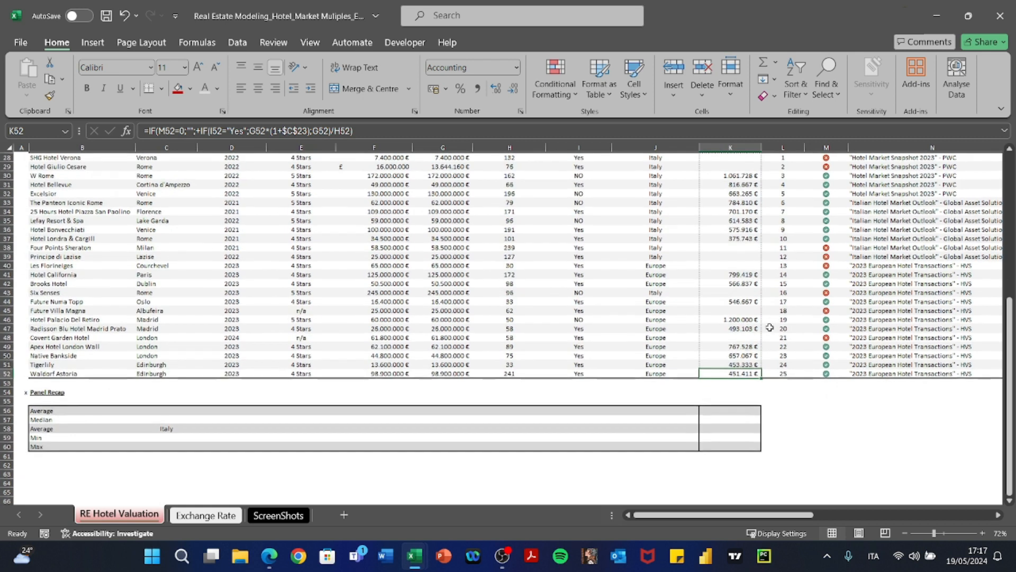
click(727, 409)
scroll(727, 409, up, 3)
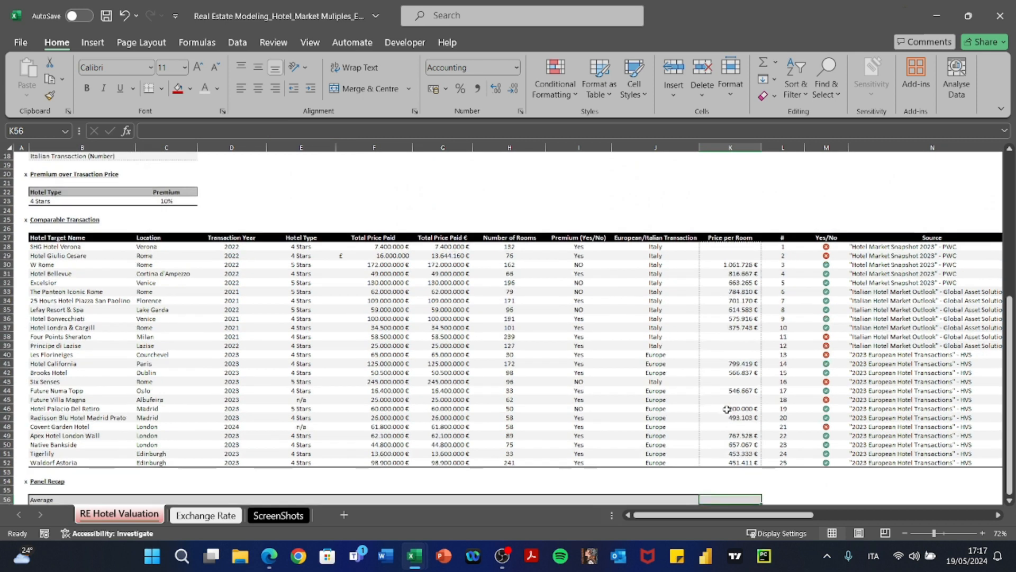
scroll(727, 409, down, 1)
text(+aver)
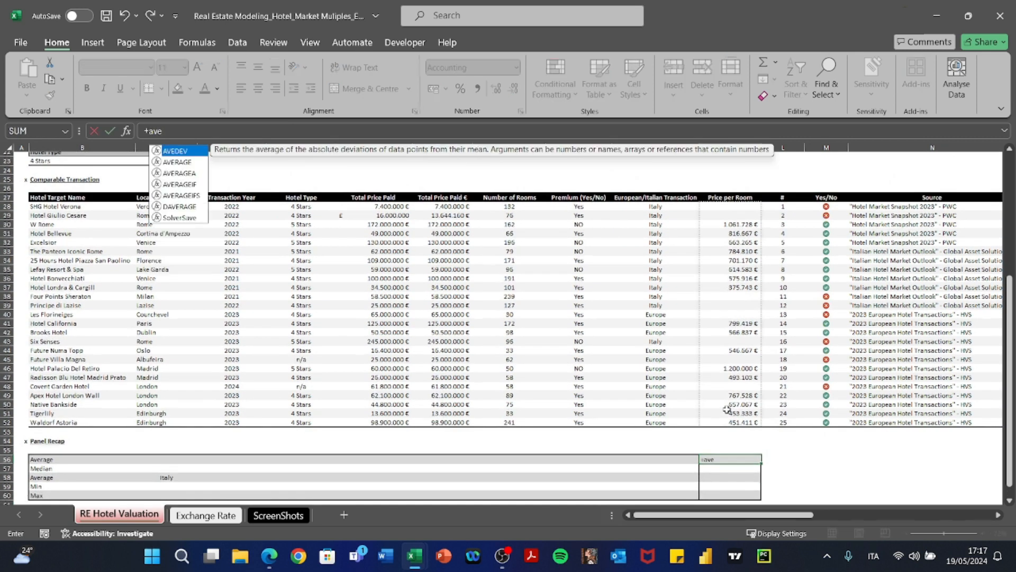
key(Down)
key(Down)
key(Tab)
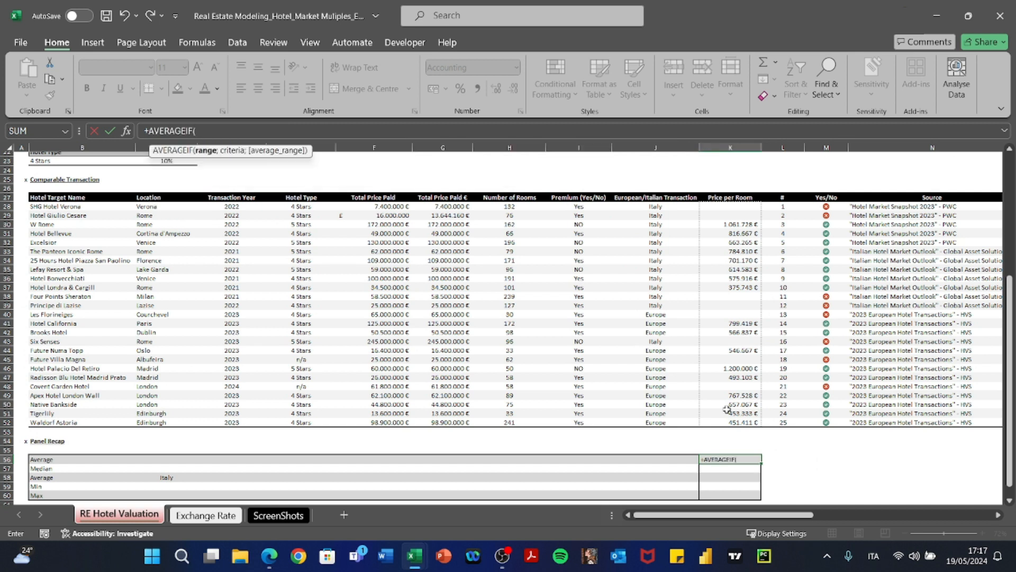
drag(825, 206, 826, 424)
text(;1;)
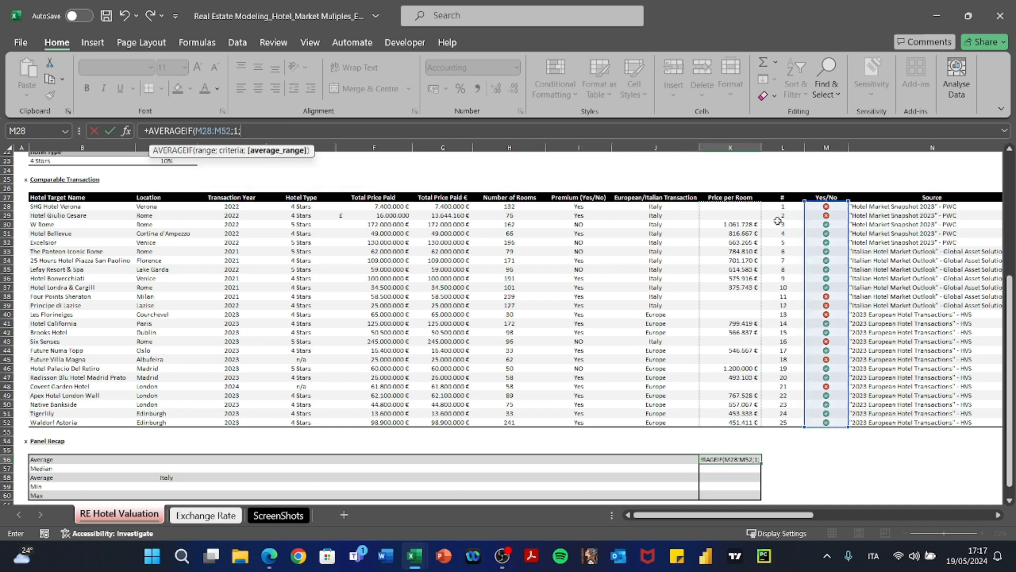
drag(740, 209, 726, 422)
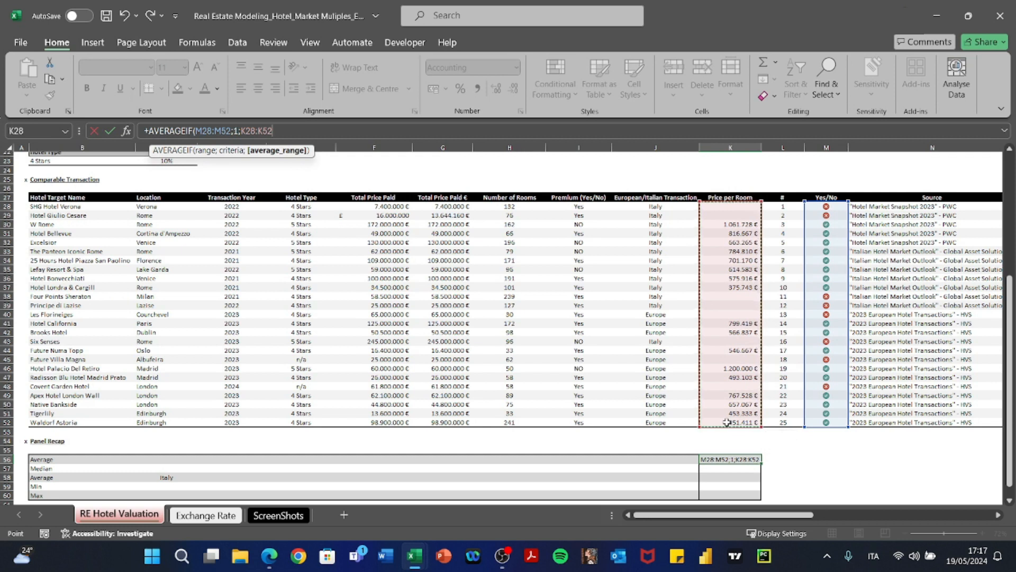
text())
key(Return)
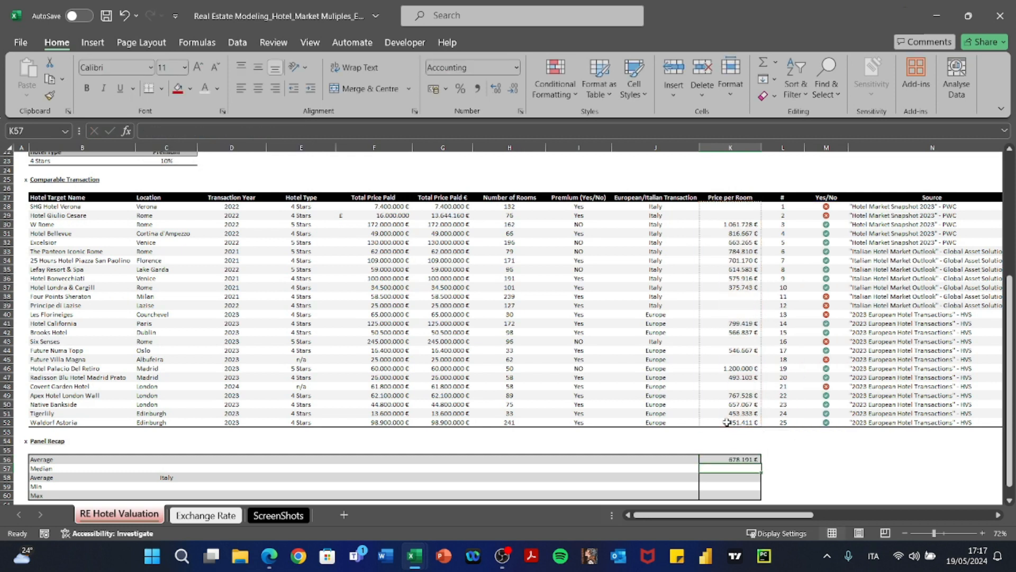
Step: In the Panel Recap's Median row (K57), compute the median of the Price per Room values in K28:K52
key(alt+Tab)
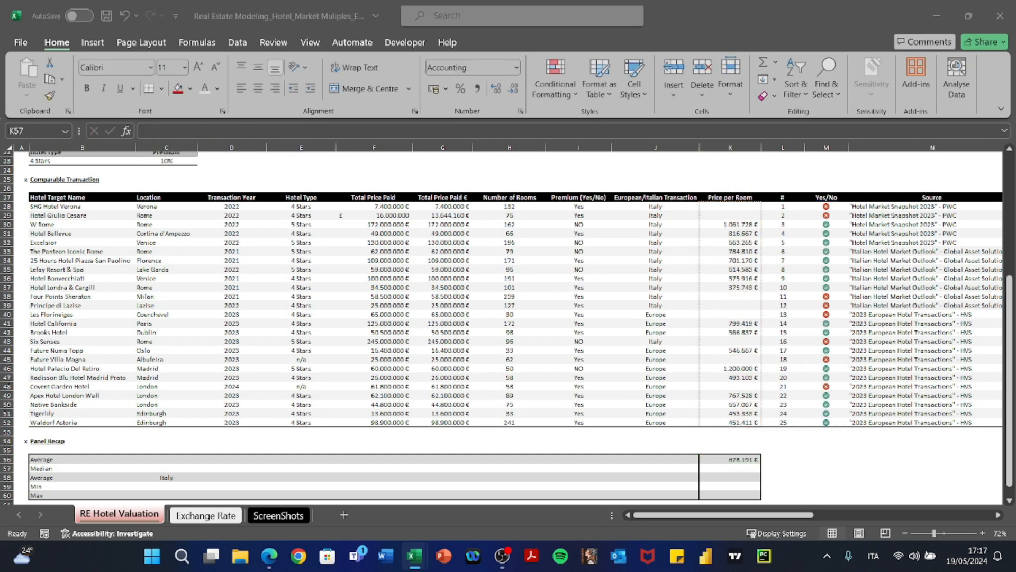
key(alt+Tab)
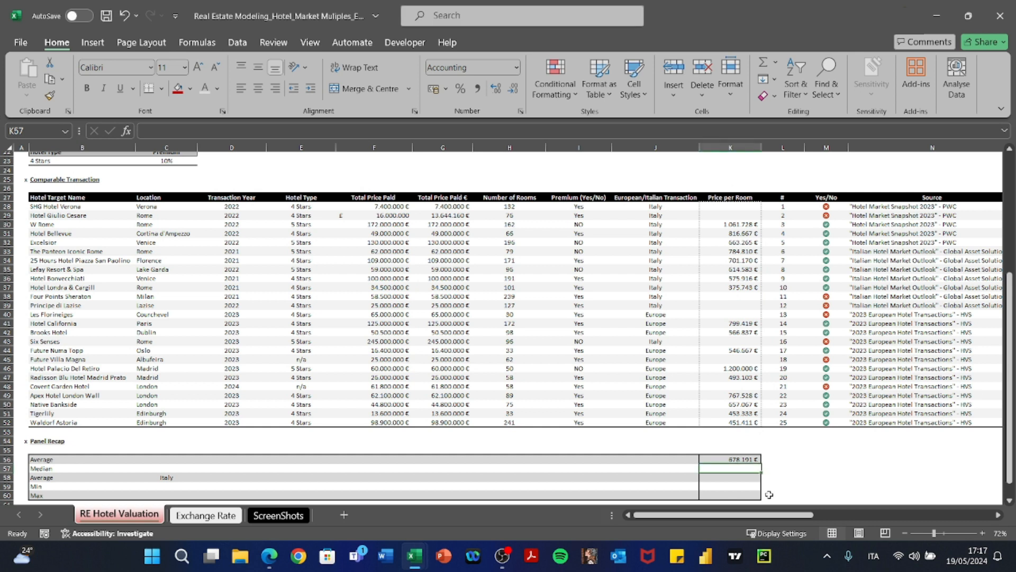
text(+med)
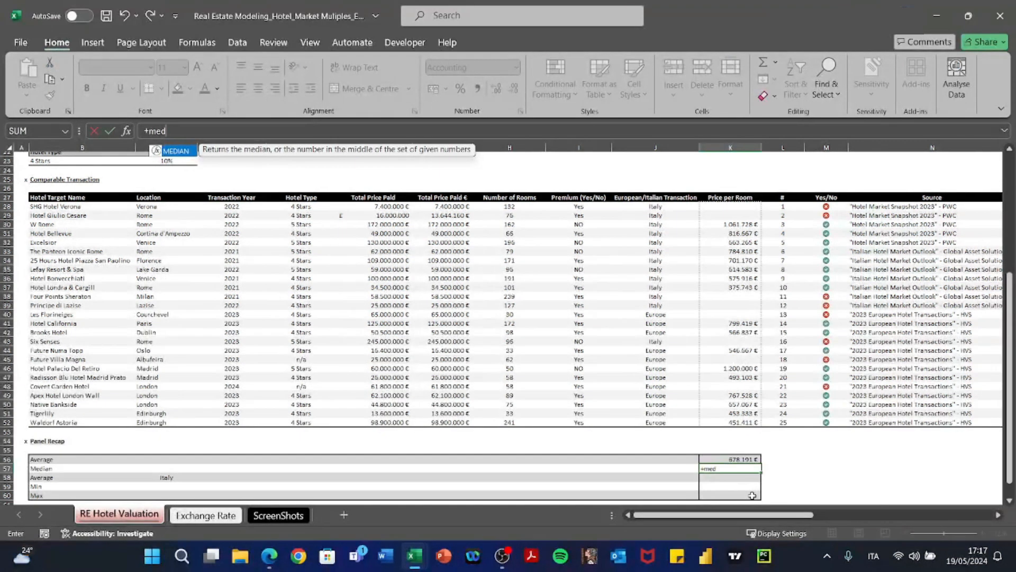
text(i)
key(Tab)
key(Up)
key(Up)
key(Up)
key(Up)
key(Up)
key(ctrl+shift+Up)
key(shift+Down)
key(Return)
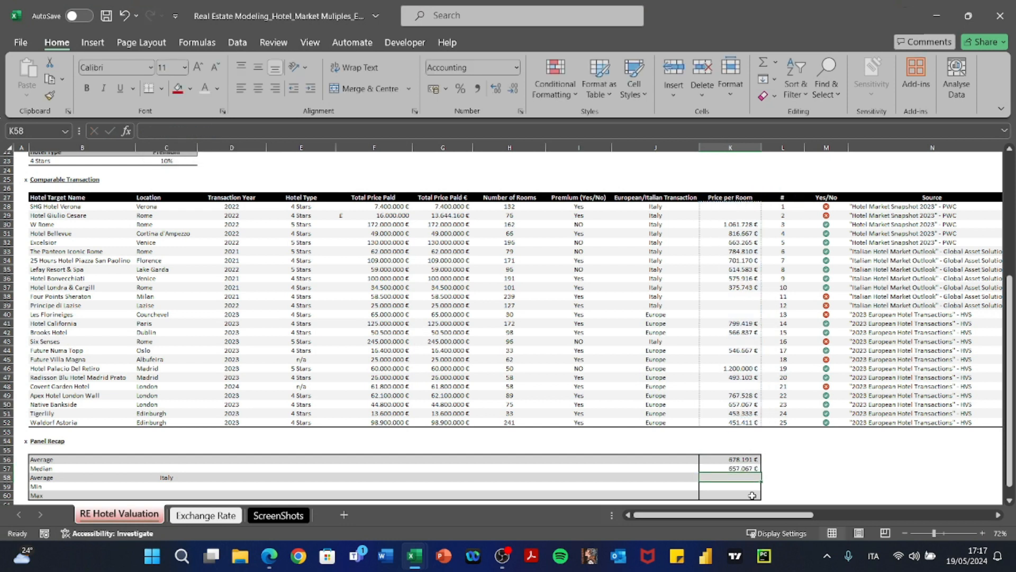
Step: Enter AVERAGEIFS(K28:K52;J28:J52;C58;M28:M52;1) in K58 to average the flagged Italian transactions' prices per room
text(+aver)
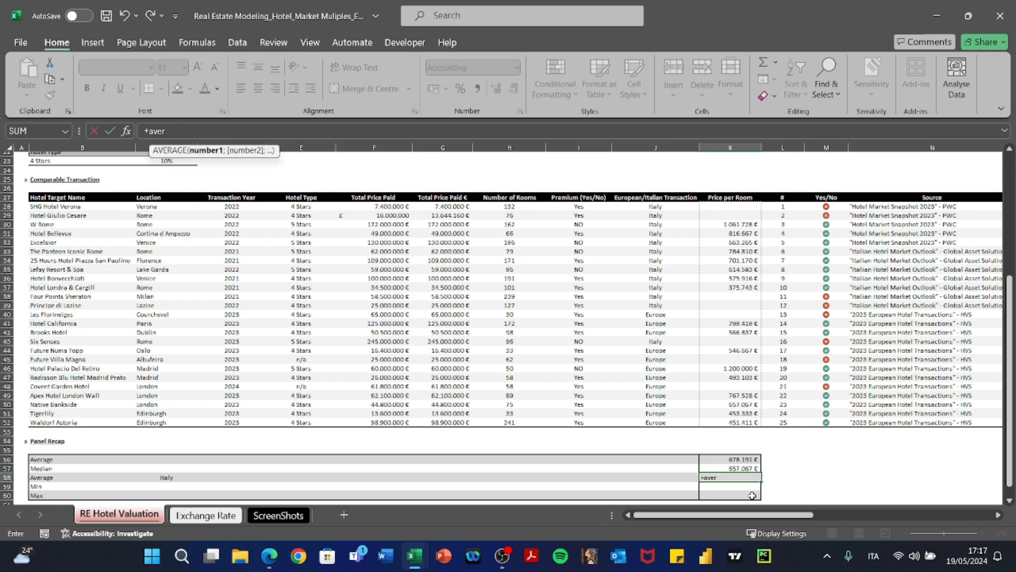
key(Tab)
key(BackSpace)
text(If)
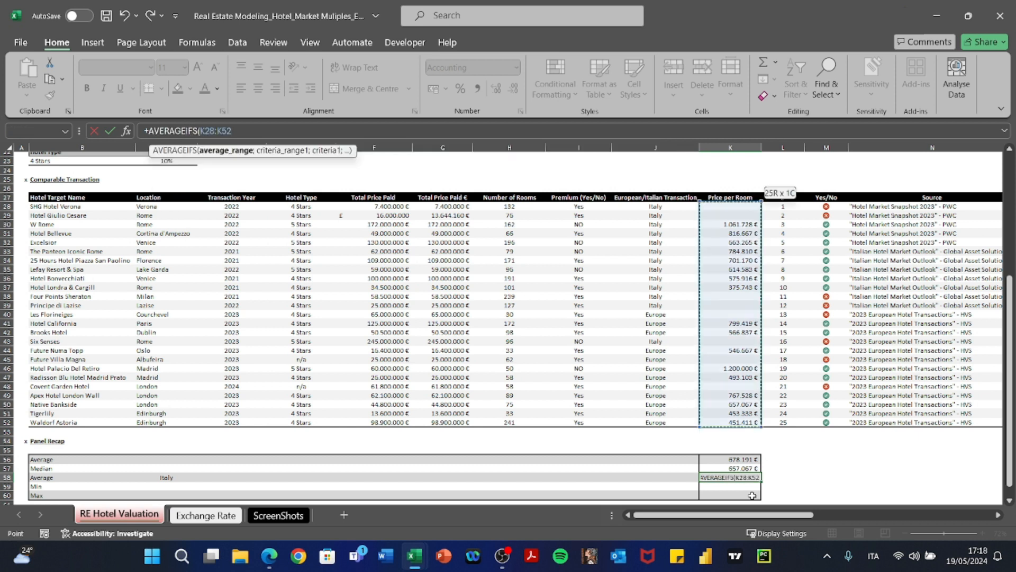
text(;)
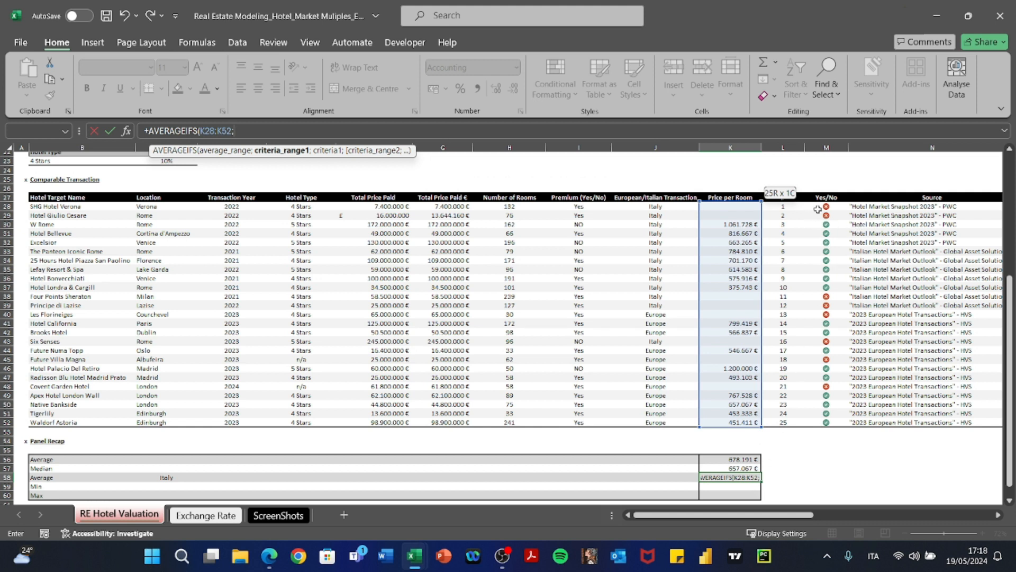
drag(656, 207, 648, 421)
text(;)
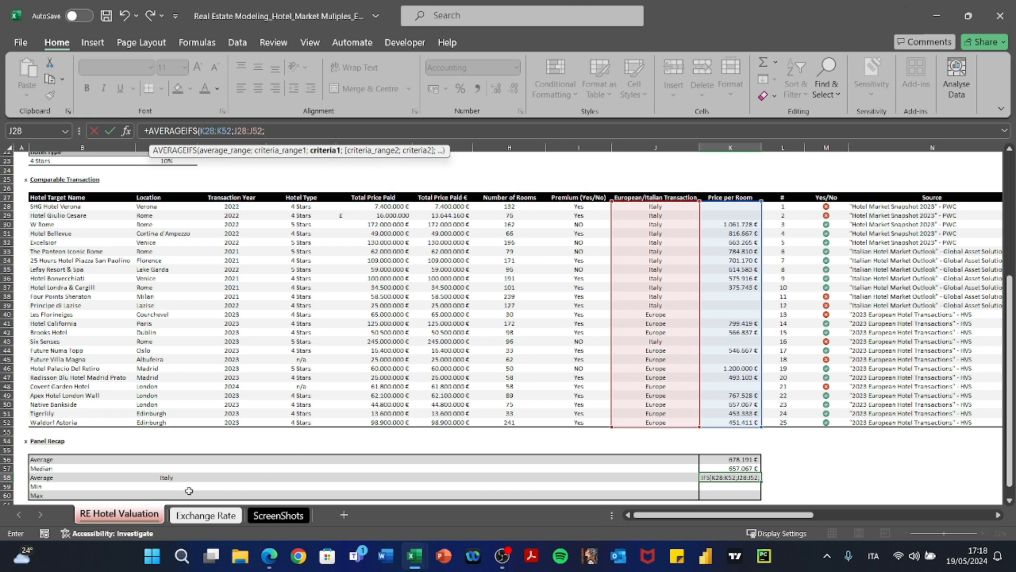
click(172, 479)
text(;)
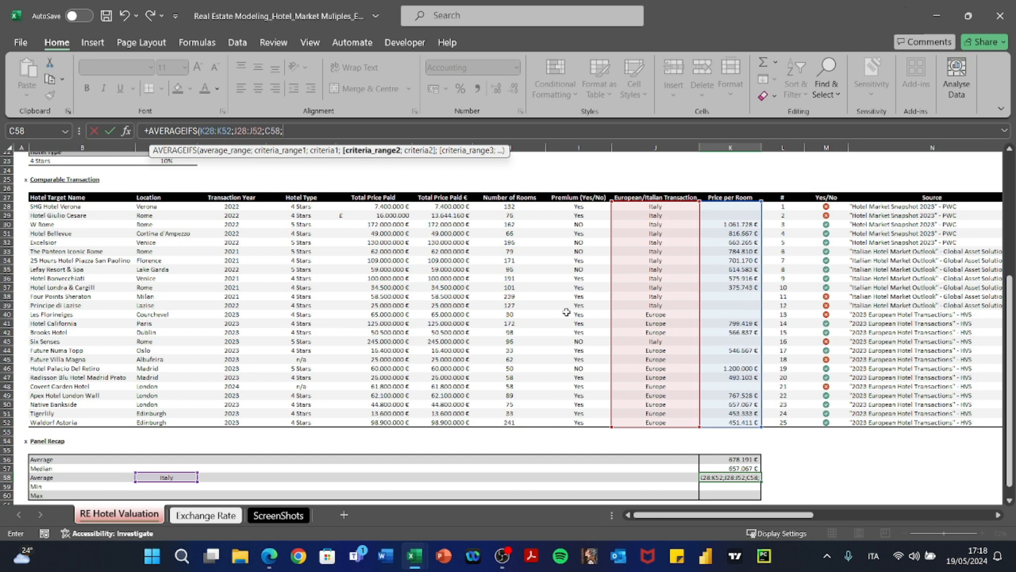
scroll(566, 312, up, 7)
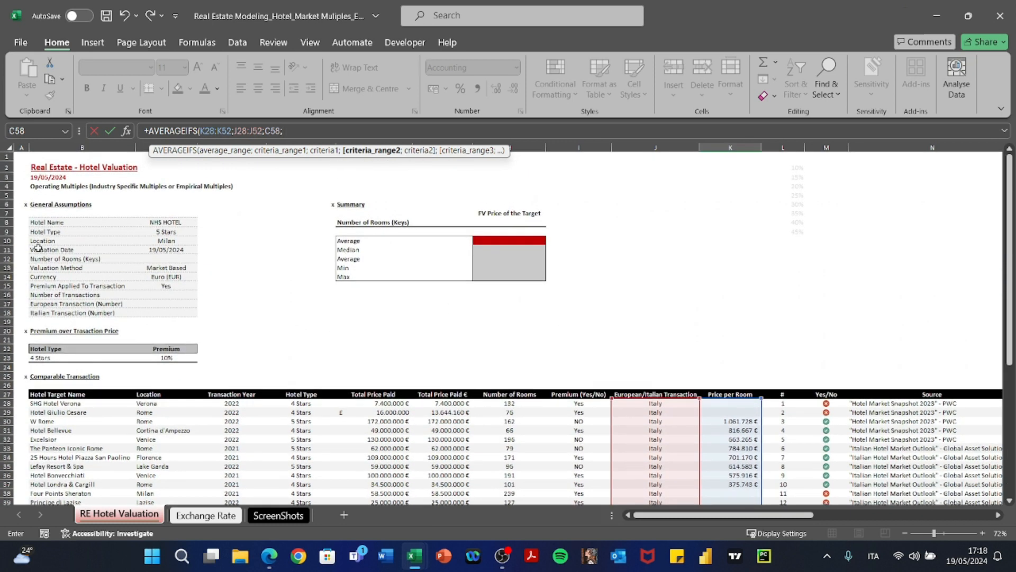
scroll(331, 290, down, 6)
scroll(330, 290, down, 2)
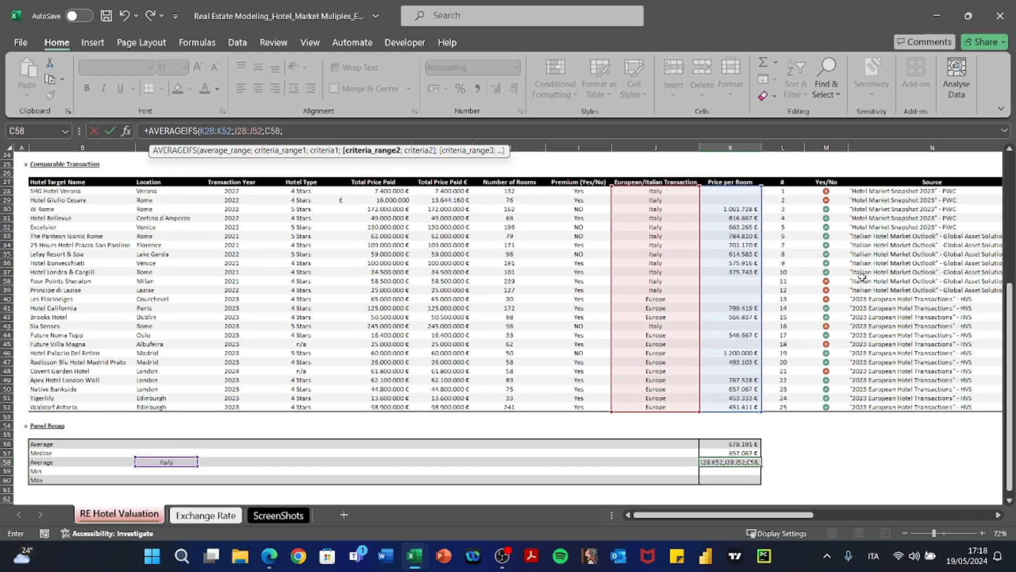
drag(818, 190, 838, 408)
text(;1))
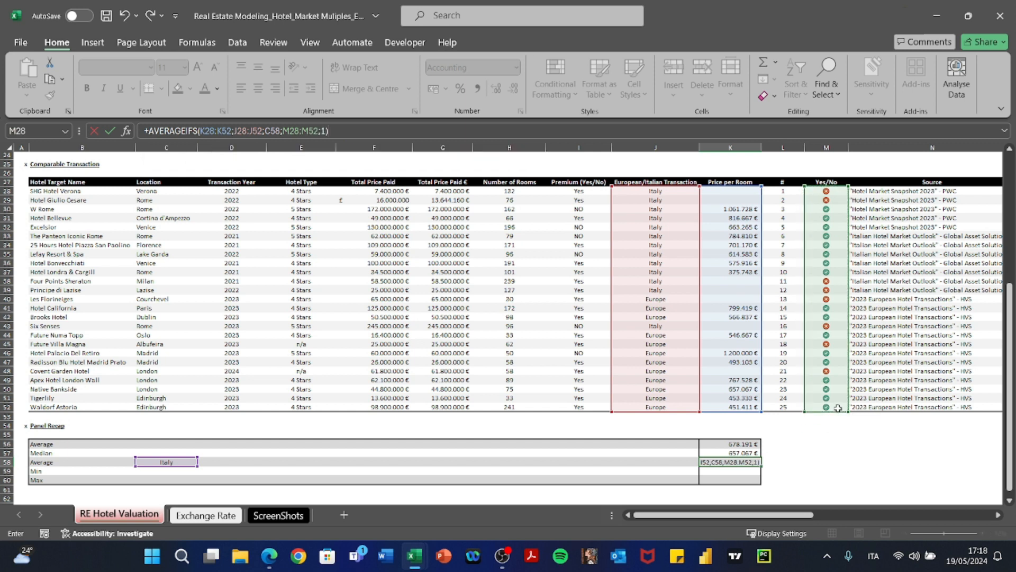
key(Return)
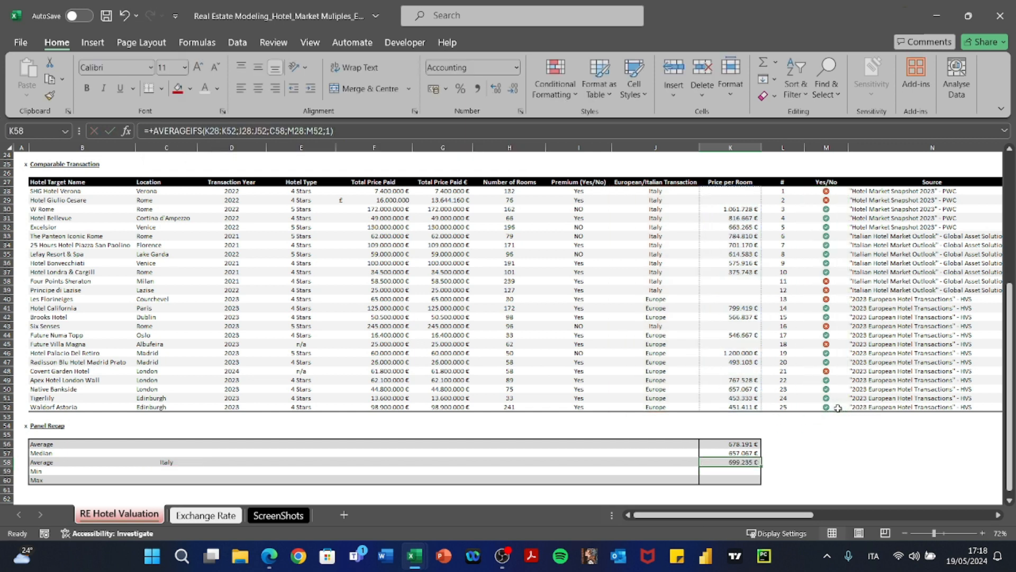
Step: Fill the Panel Recap's Min and Max rows with MIN and MAX formulas over the Price per Room values
text(+MIN()
key(Up)
key(Up)
key(Up)
key(Up)
key(Up)
key(Up)
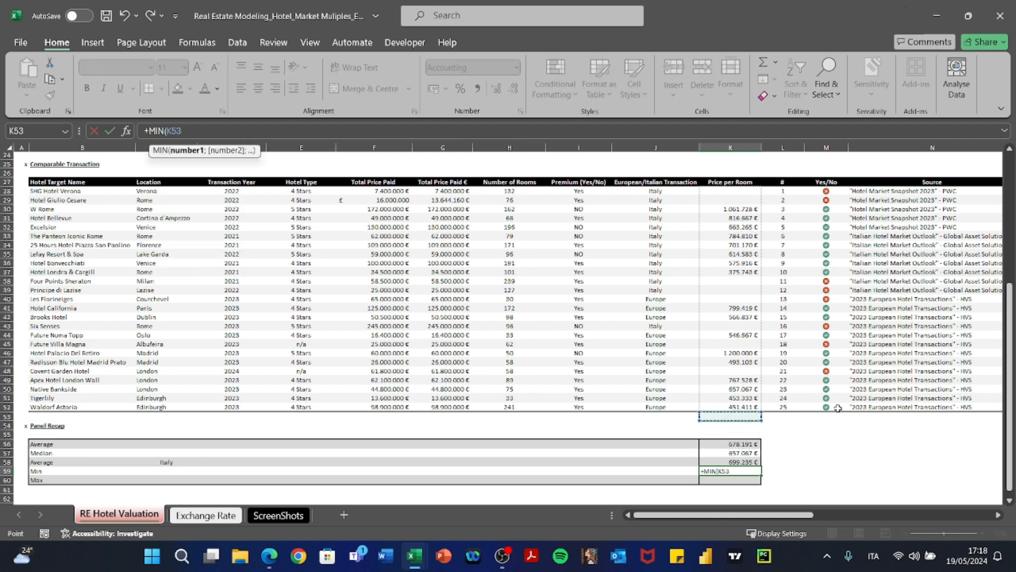
key(Up)
key(ctrl+shift+Up)
key(shift+Down)
key(Return)
text(+)
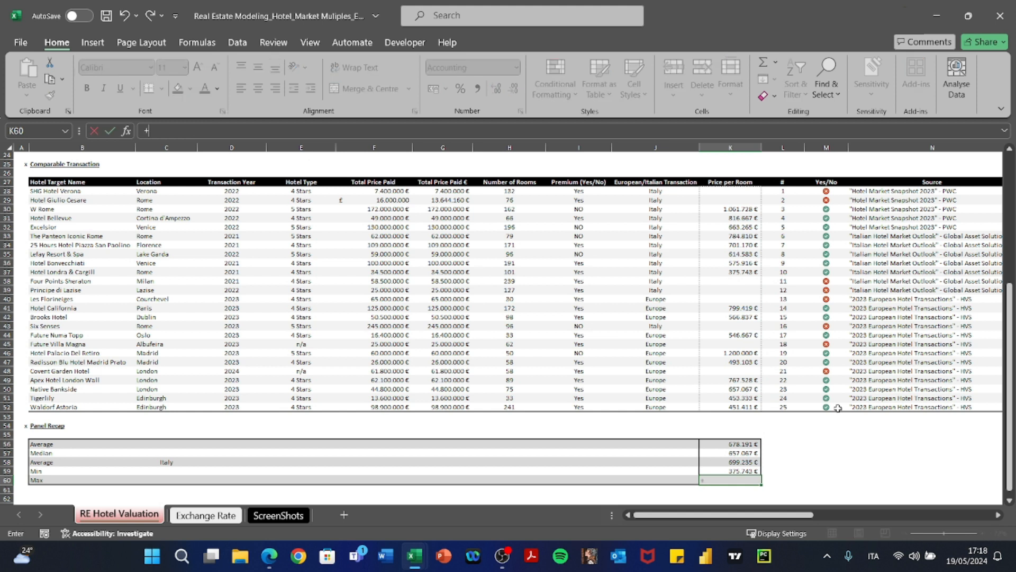
text(MAX()
Step: Link the Summary table's first Average cell (G10) to the Panel Recap average in K56
scroll(614, 377, up, 9)
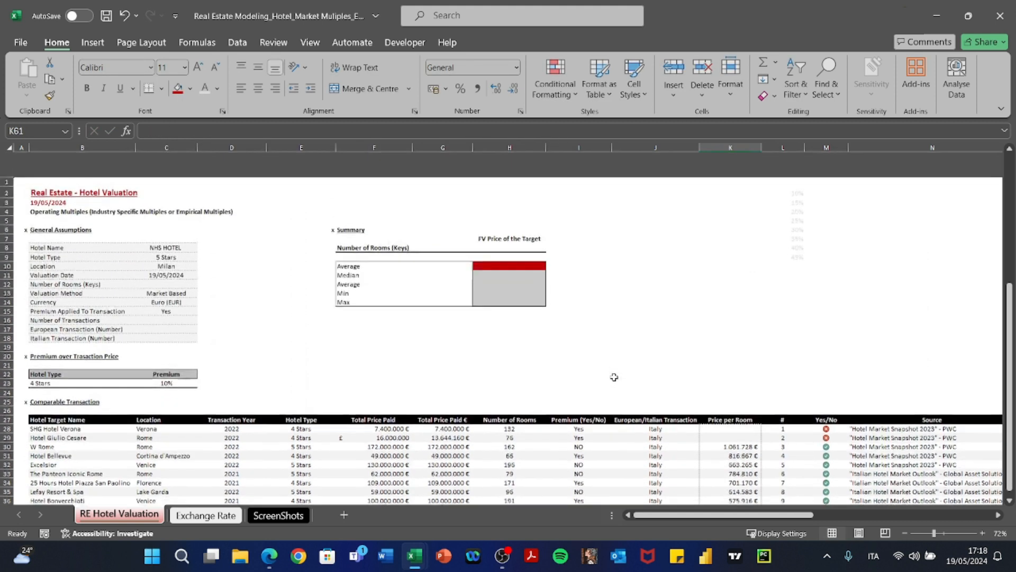
click(464, 239)
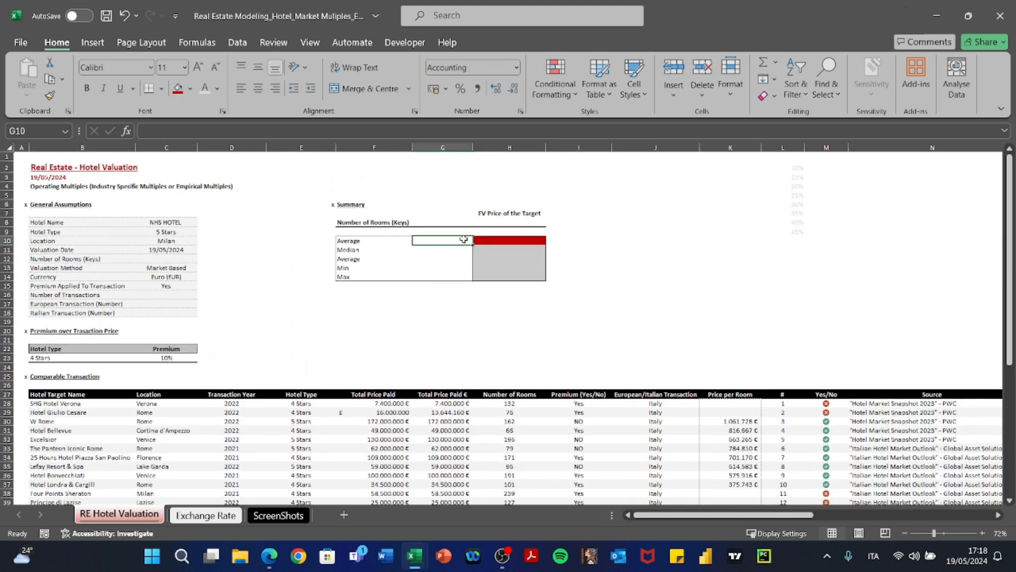
text(+)
scroll(500, 241, down, 15)
click(750, 263)
scroll(750, 263, up, 15)
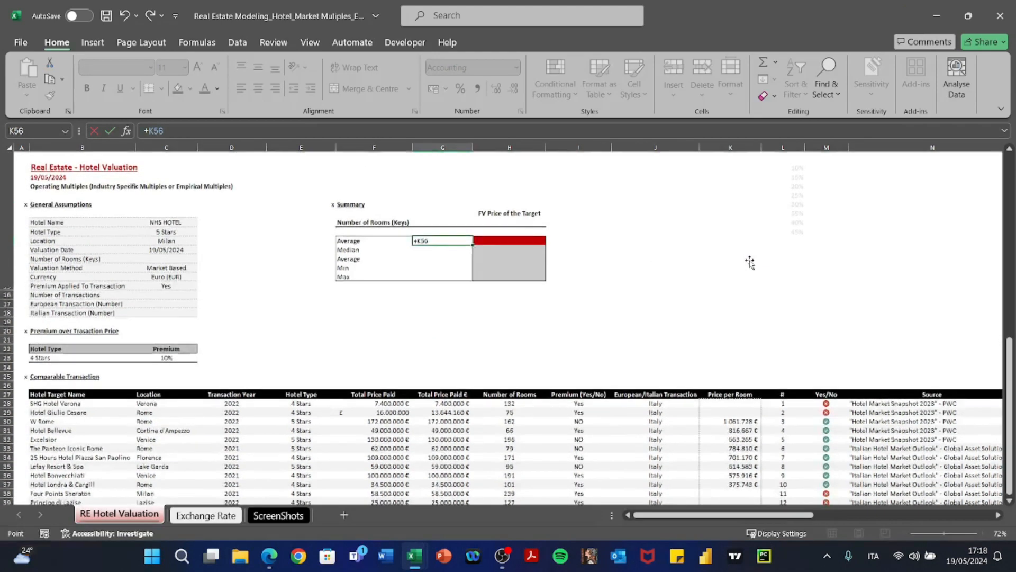
key(ctrl+Return)
Step: Copy the G10 link and paste it as formulas only over the remaining Summary rows down to Max (G14)
key(ctrl+c)
key(shift+Down)
key(shift+Down)
key(shift+Down)
key(shift+Down)
key(alt+e)
key(s)
key(f)
key(Return)
key(Escape)
Step: Check the cell references of the pasted Summary links from G10 down to G14
key(Left)
key(Right)
key(Down)
key(Down)
key(Down)
key(Down)
Step: Review the comparable transactions' hotel names and locations, then the Total Price Paid of Hotel Giulio Cesare
scroll(749, 260, down, 6)
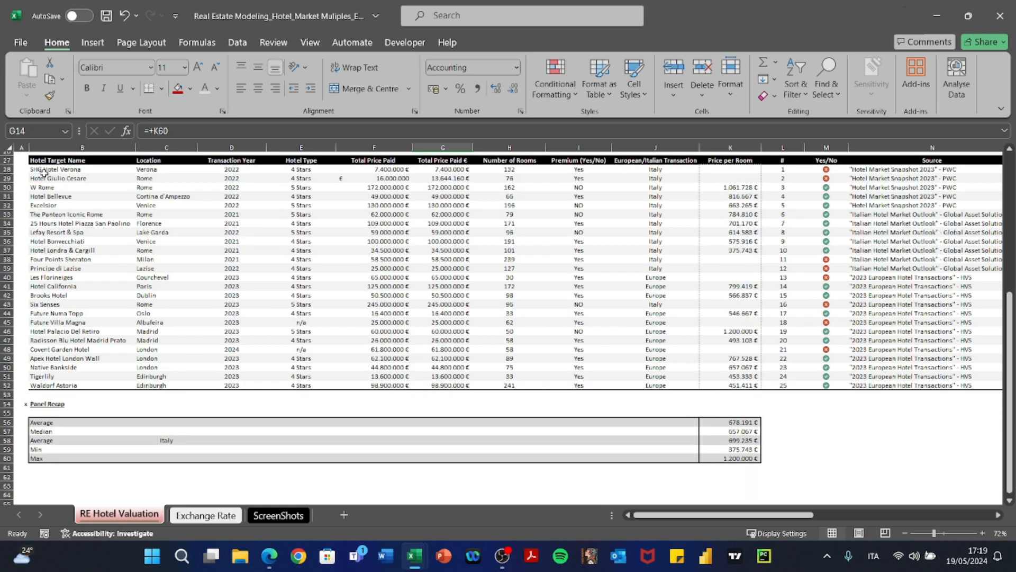
drag(6, 159, 6, 385)
drag(80, 169, 179, 385)
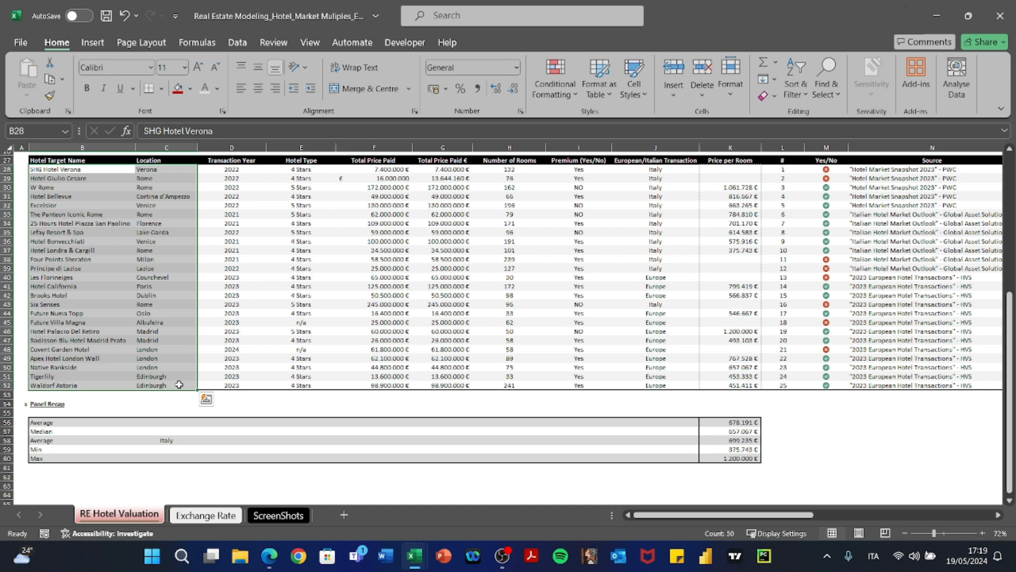
key(Right)
key(Down)
key(Right)
key(Right)
key(Right)
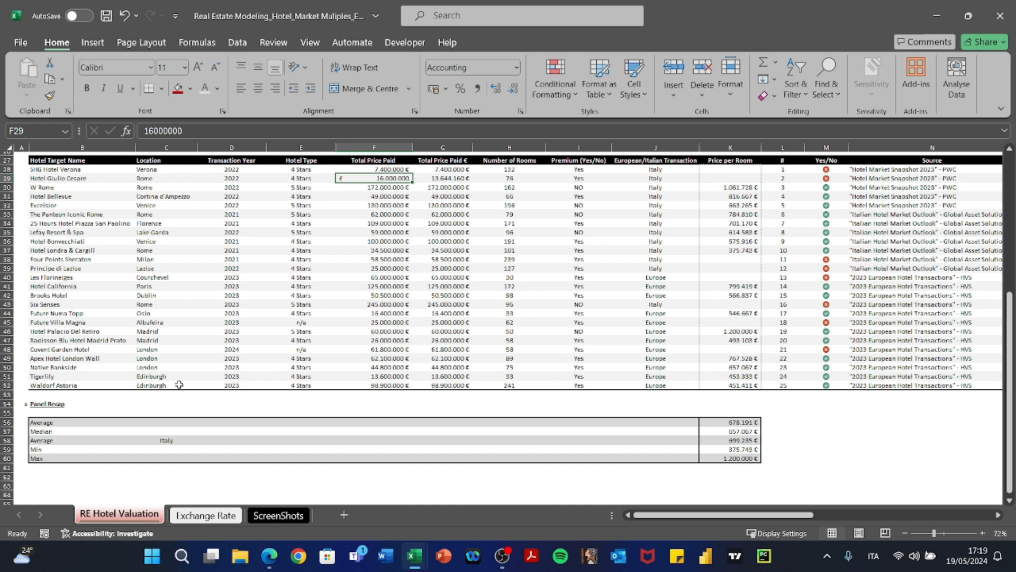
Step: Compare the target's Hotel Type in General Assumptions with the hotel types and premium flags of the comparable transactions
scroll(179, 385, up, 9)
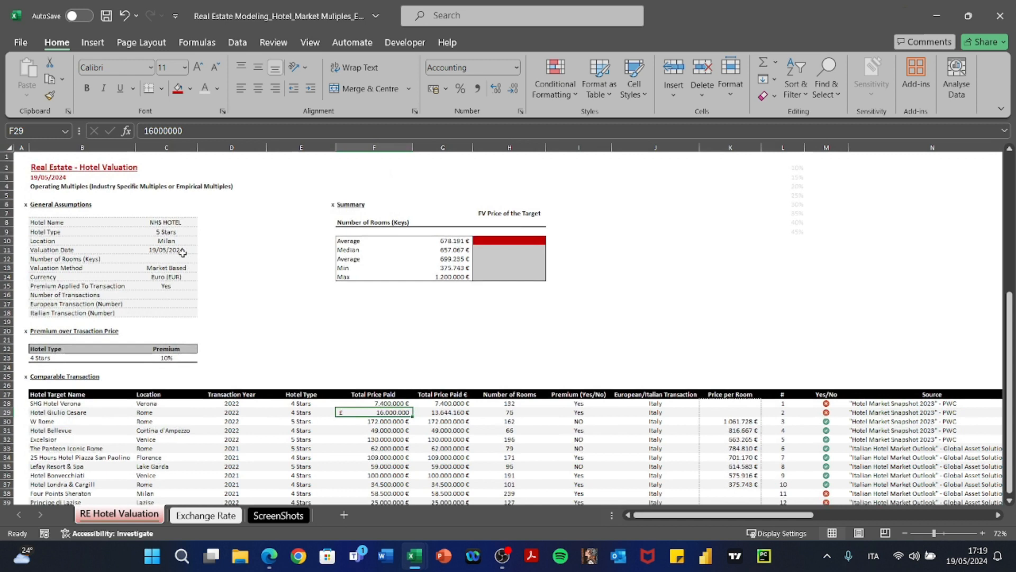
click(6, 231)
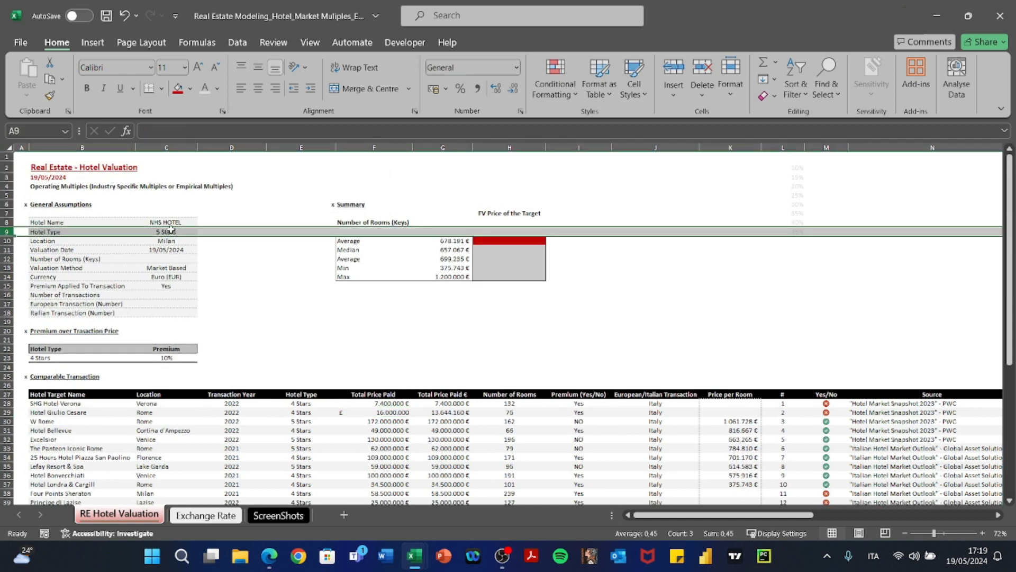
click(167, 231)
scroll(521, 421, down, 6)
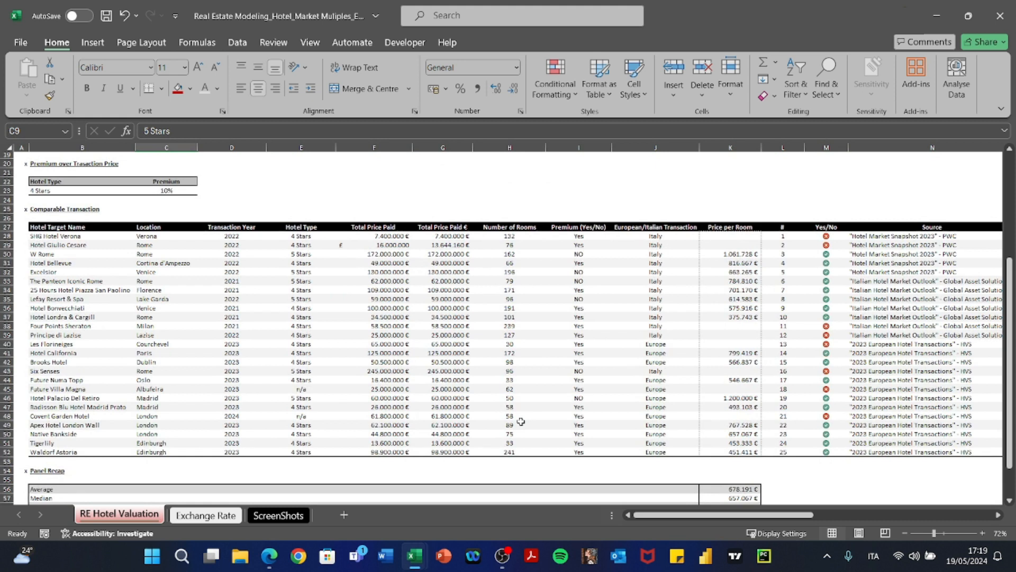
scroll(520, 421, up, 6)
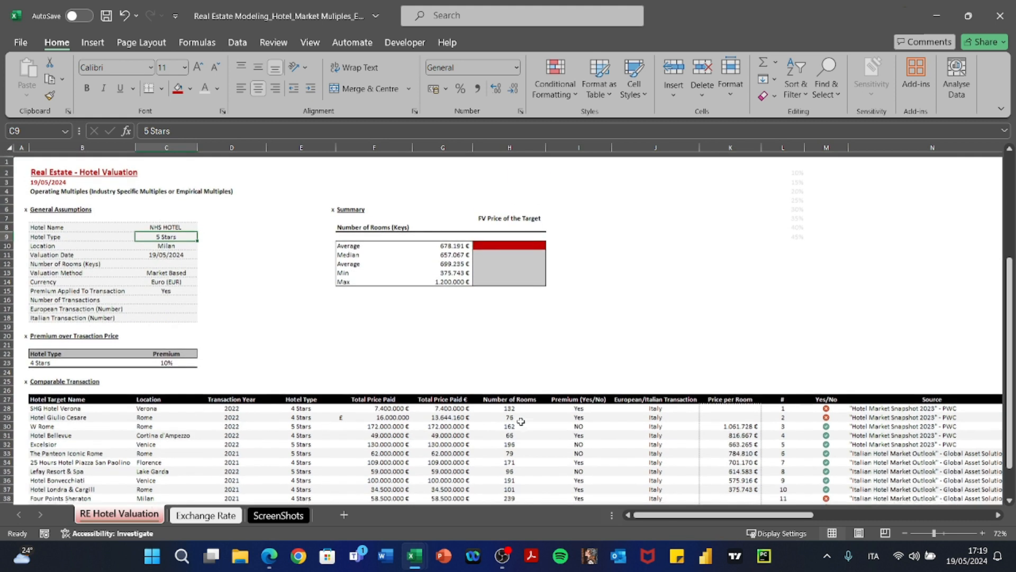
mouse_move(4, 231)
mouse_down()
mouse_move(5, 207)
mouse_move(4, 231)
mouse_up()
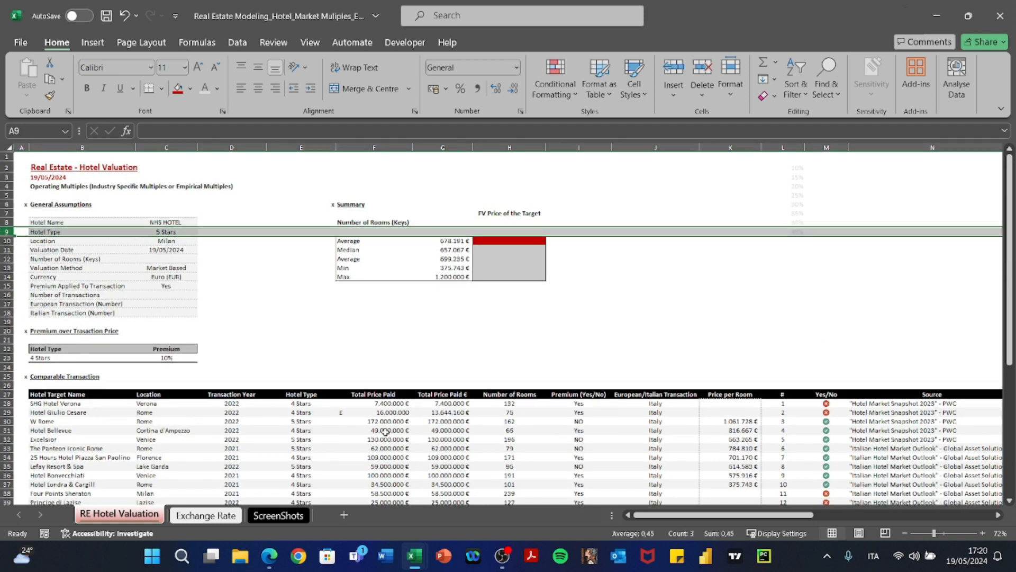
scroll(385, 431, down, 8)
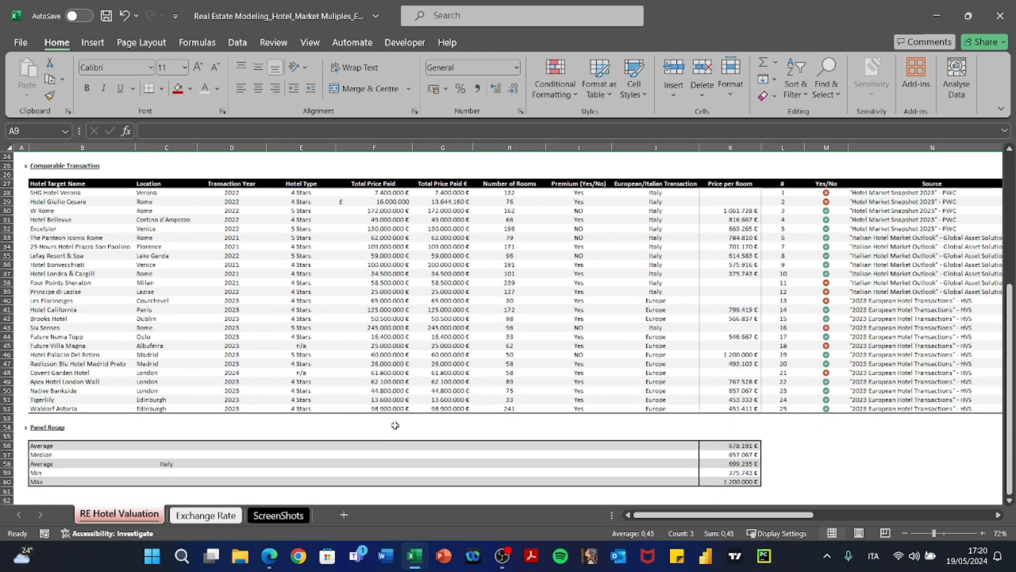
Step: Set the Yes/No flag of SHG Hotel Verona to 1 and that of Hotel Bellevue to 0
drag(741, 192, 731, 409)
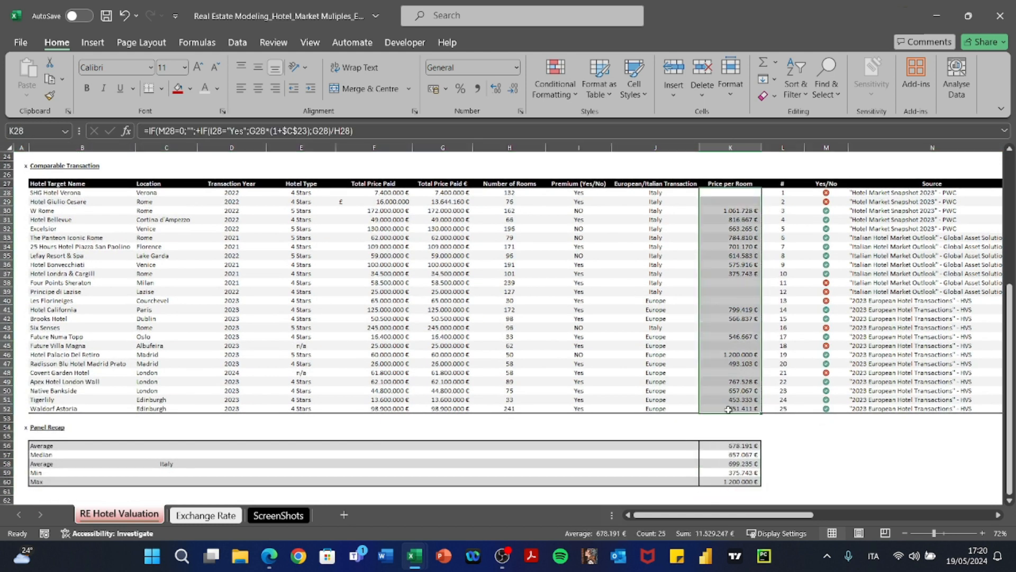
click(725, 445)
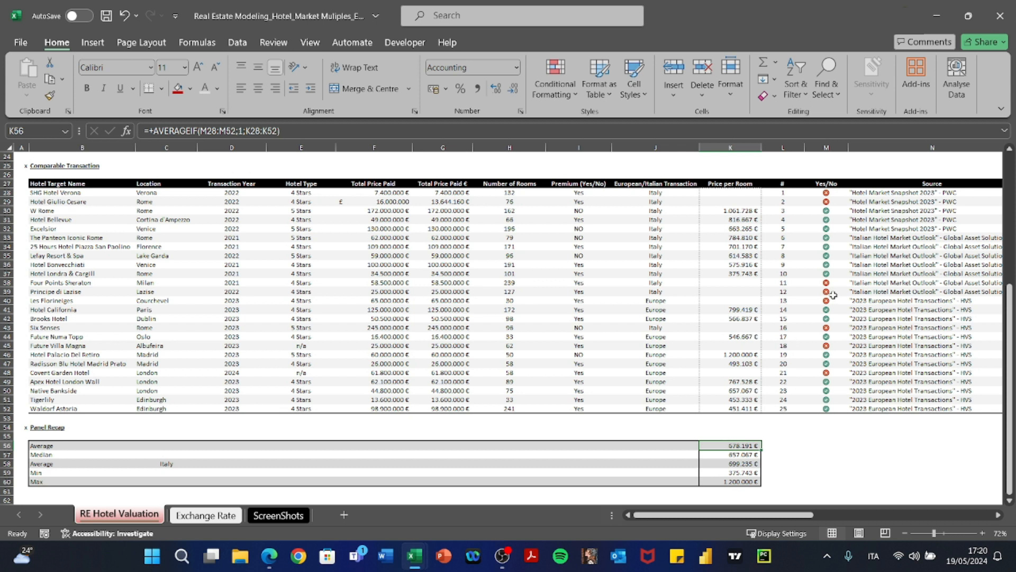
click(826, 193)
text(1)
key(Return)
key(Down)
key(Down)
text(0)
key(Return)
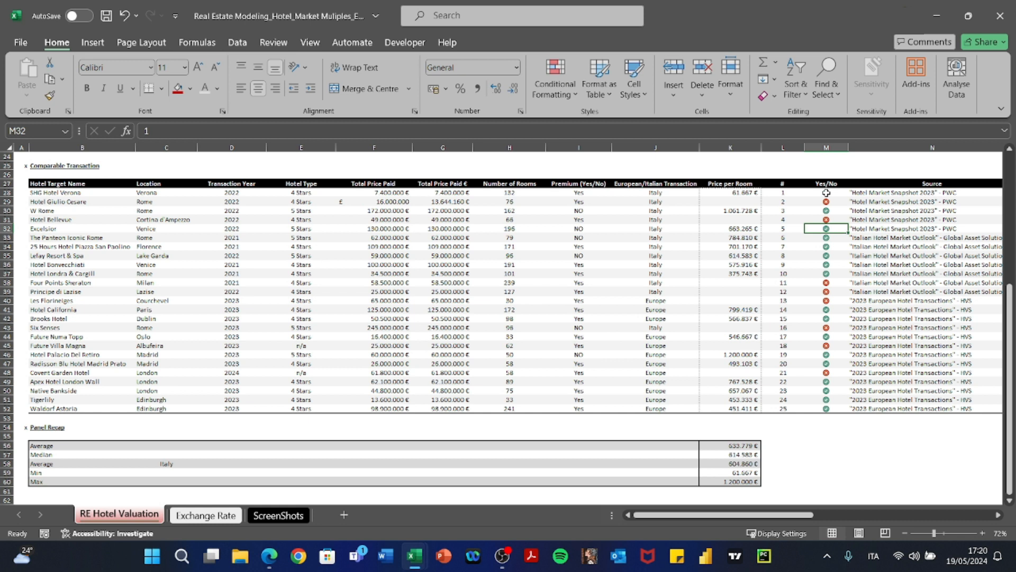
key(Up)
key(Up)
key(Up)
key(Up)
key(Down)
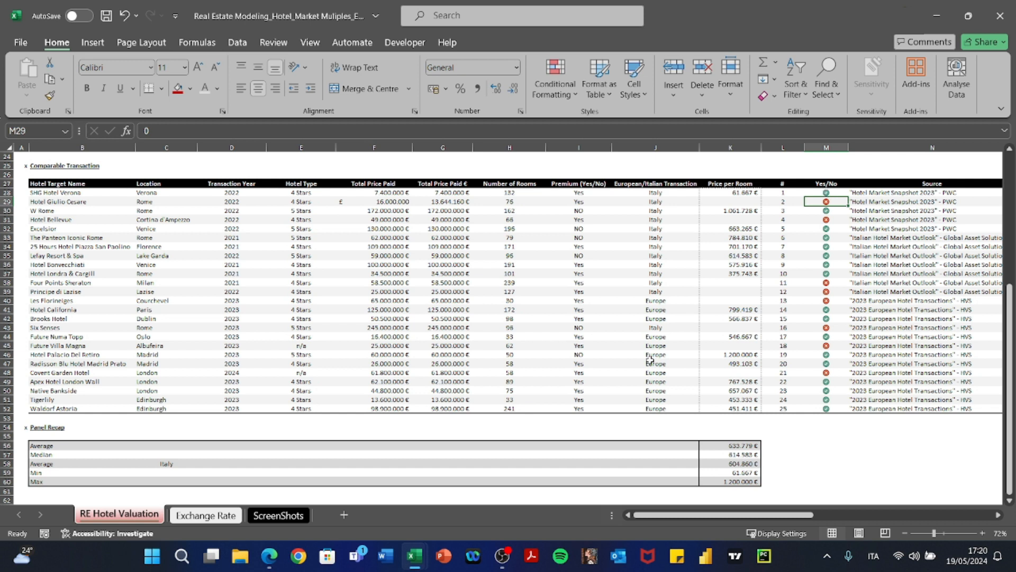
Step: Review the Panel Recap statistics, the Median formula and the Price per Room range they draw on
drag(36, 445, 81, 479)
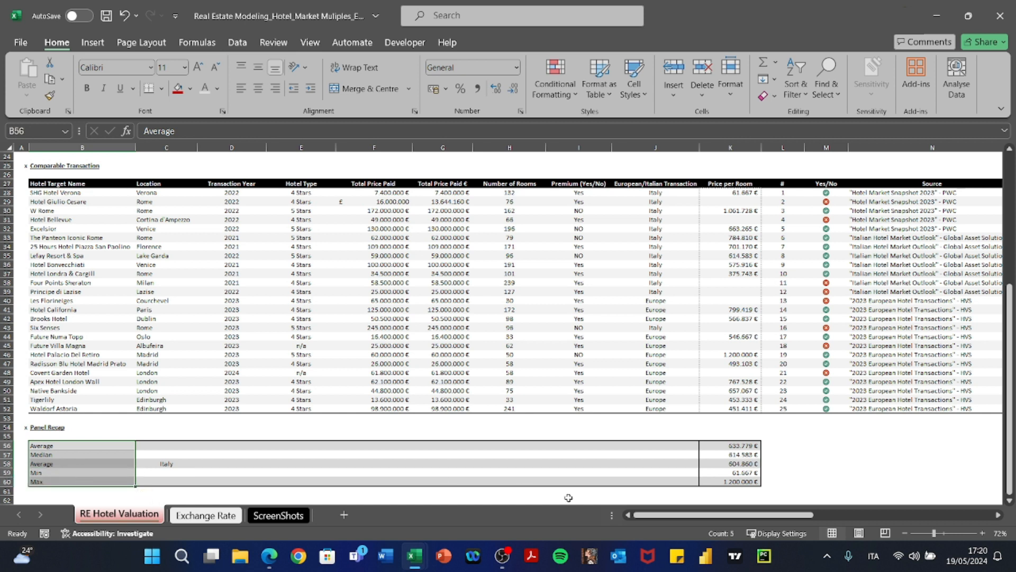
click(746, 454)
scroll(746, 454, up, 5)
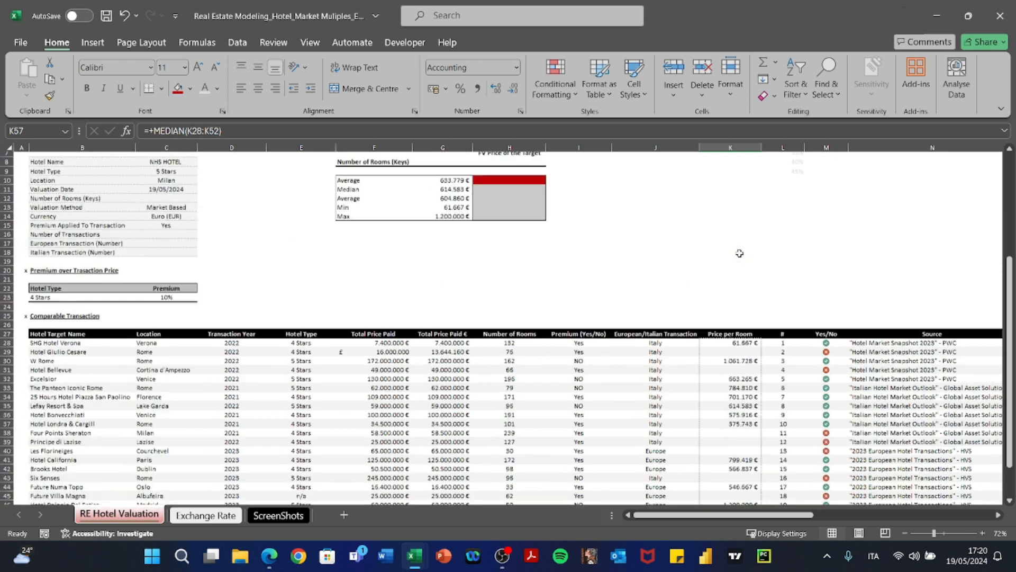
scroll(739, 253, down, 5)
drag(741, 189, 726, 393)
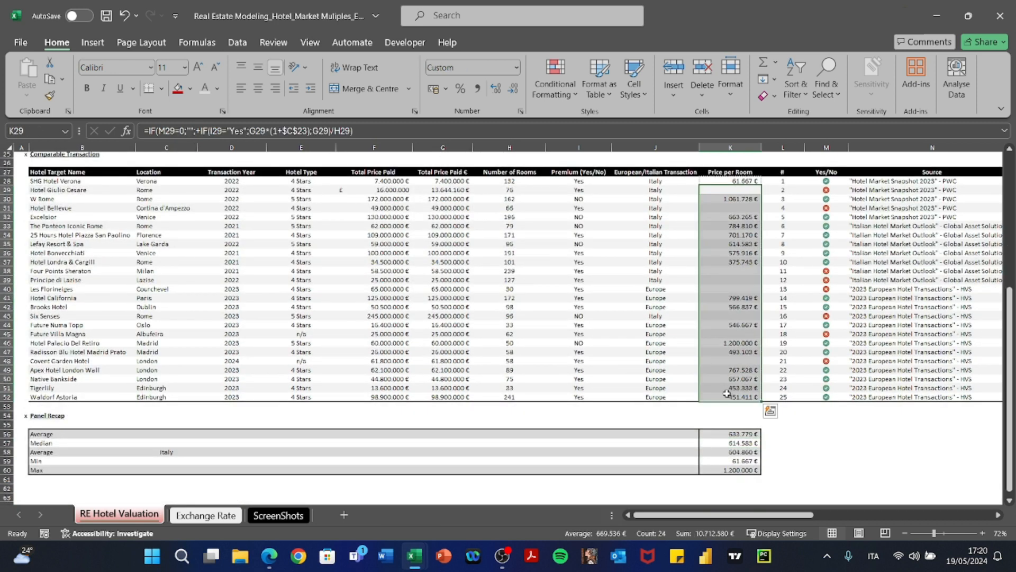
scroll(726, 393, up, 8)
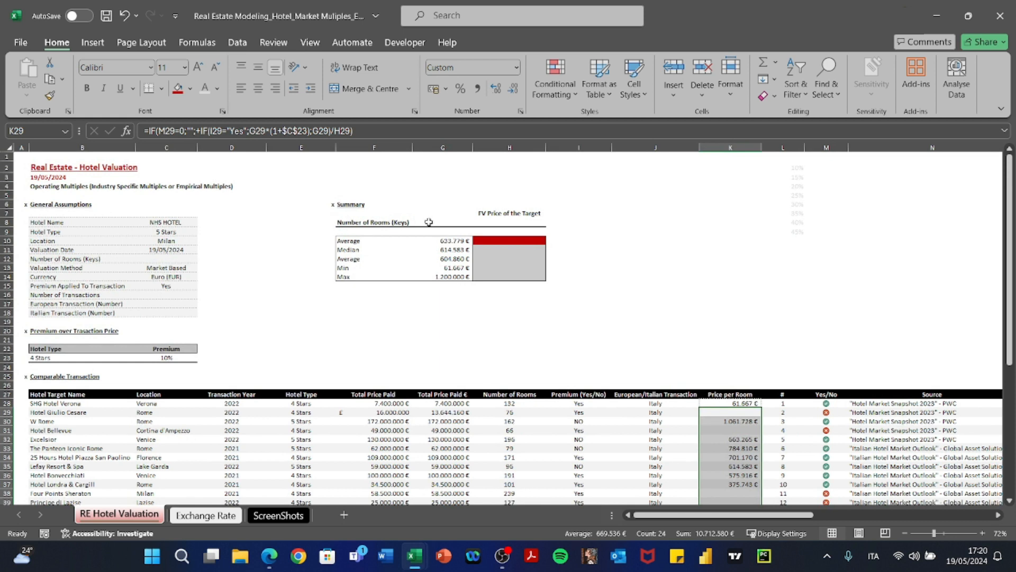
Step: Link the Summary's Number of Rooms (Keys) in G8 to the General Assumptions cell C12
click(429, 222)
text(+)
key(Left)
key(Left)
key(Left)
key(Left)
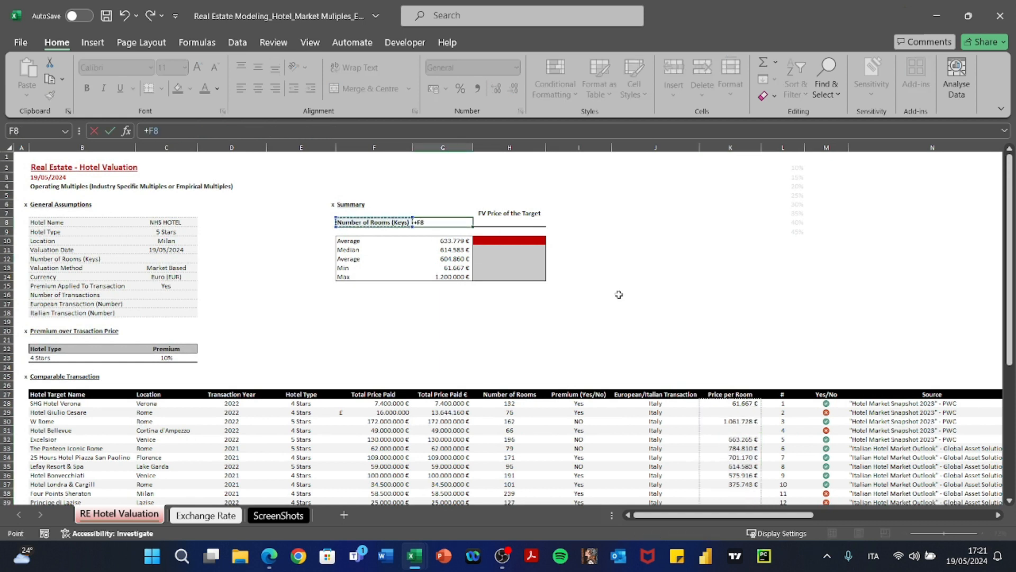
key(Down)
key(Down)
key(Down)
key(Down)
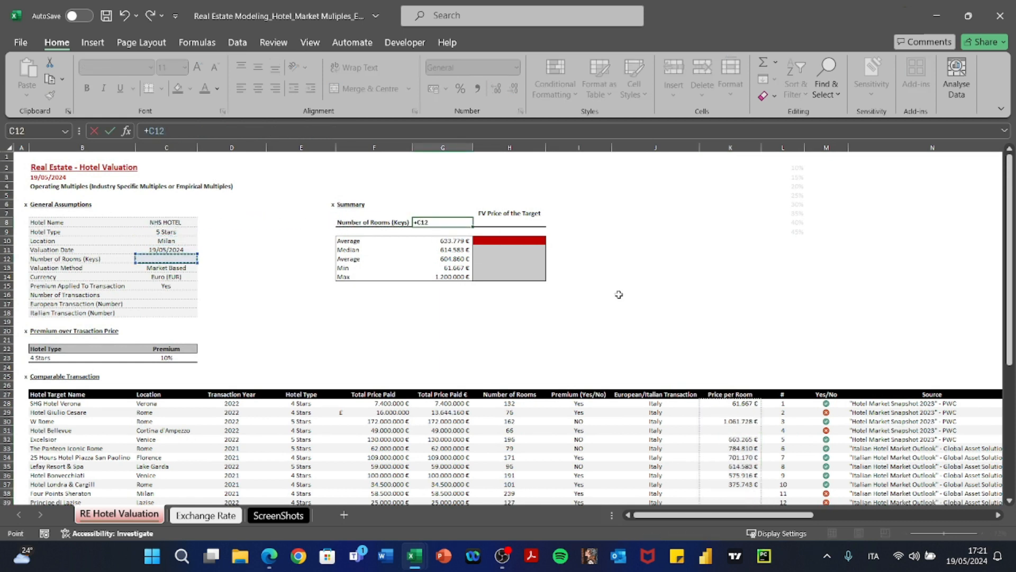
key(Return)
Step: Set the target's Number of Rooms (Keys) in C12 to 274
key(Left)
key(Left)
key(Left)
key(Left)
key(Down)
key(Down)
key(Down)
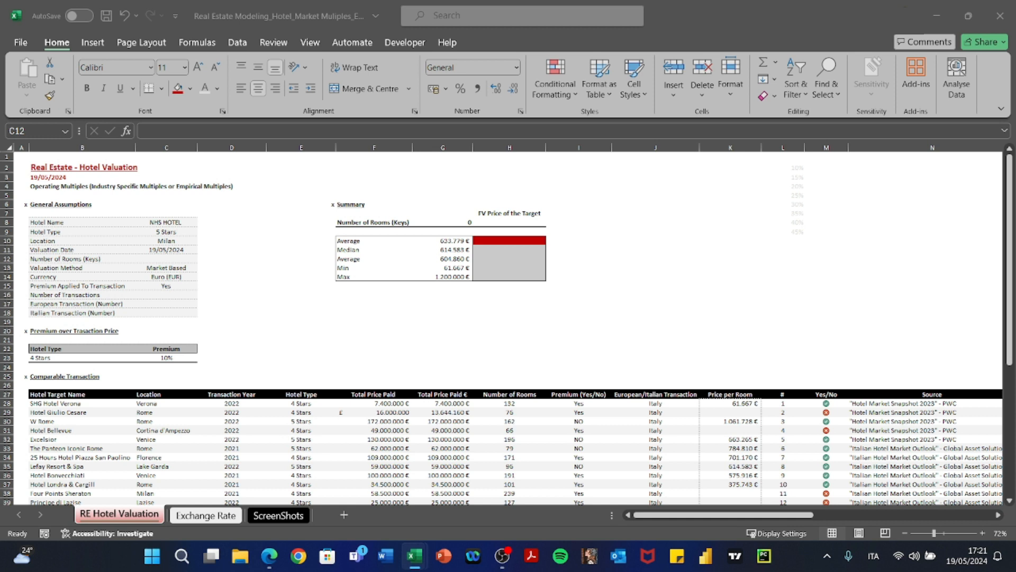
click(166, 260)
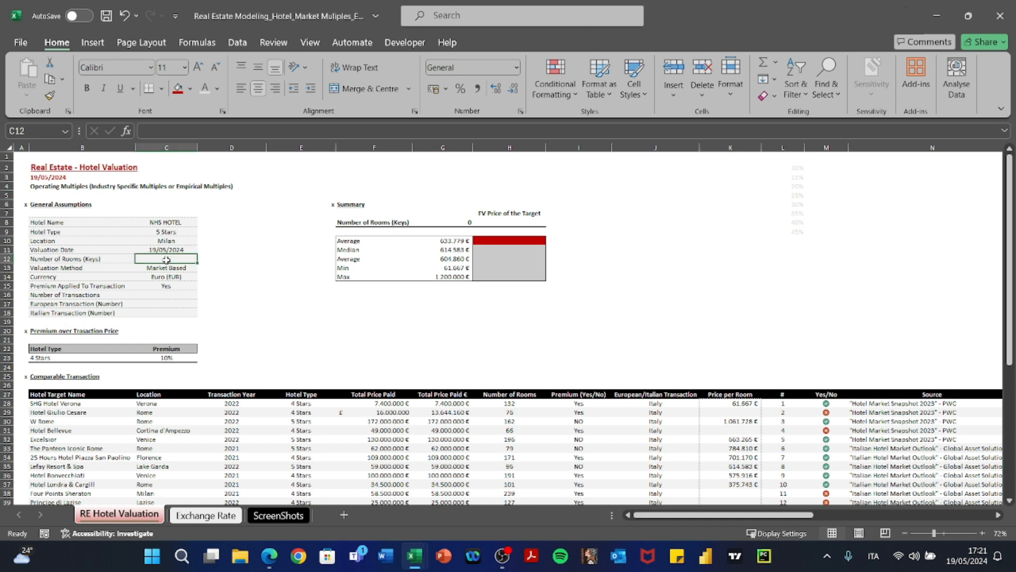
text(274)
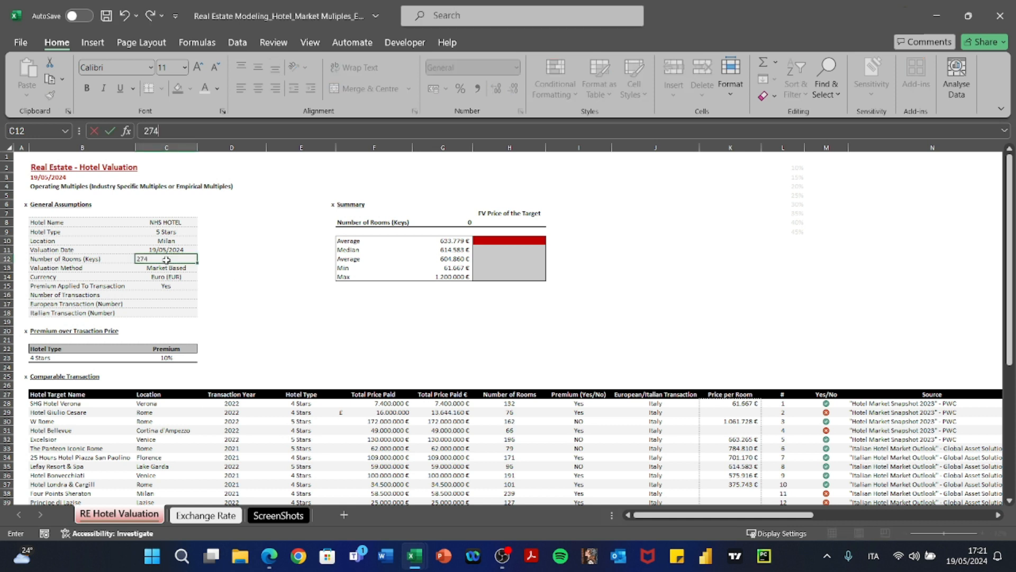
key(Return)
Step: Try to compute Number of Transactions in C16 with COUNTA over the Price per Room range K28:K52
key(Up)
key(Right)
key(Down)
key(Down)
key(Down)
key(Down)
key(Left)
text(+)
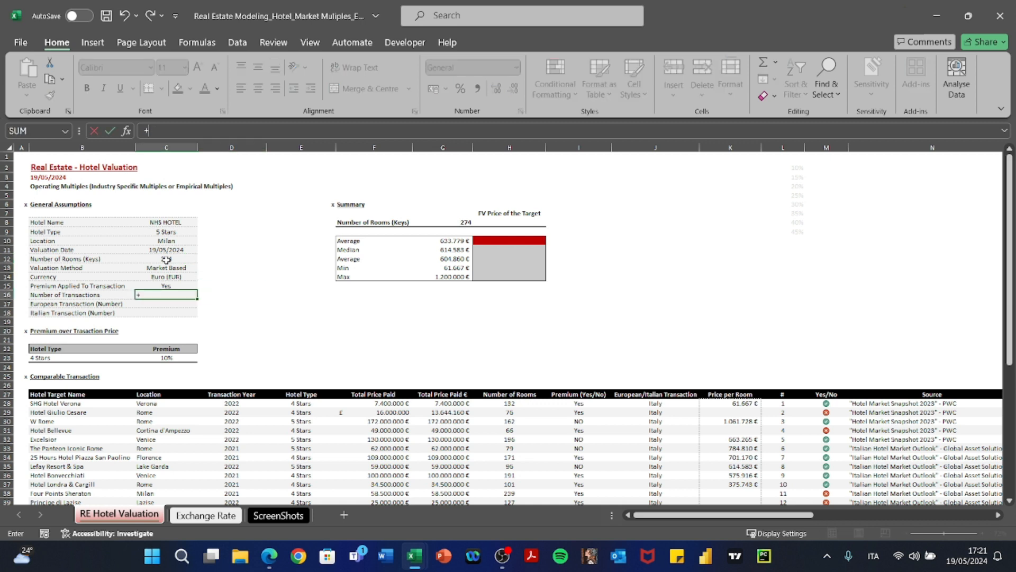
text(coun)
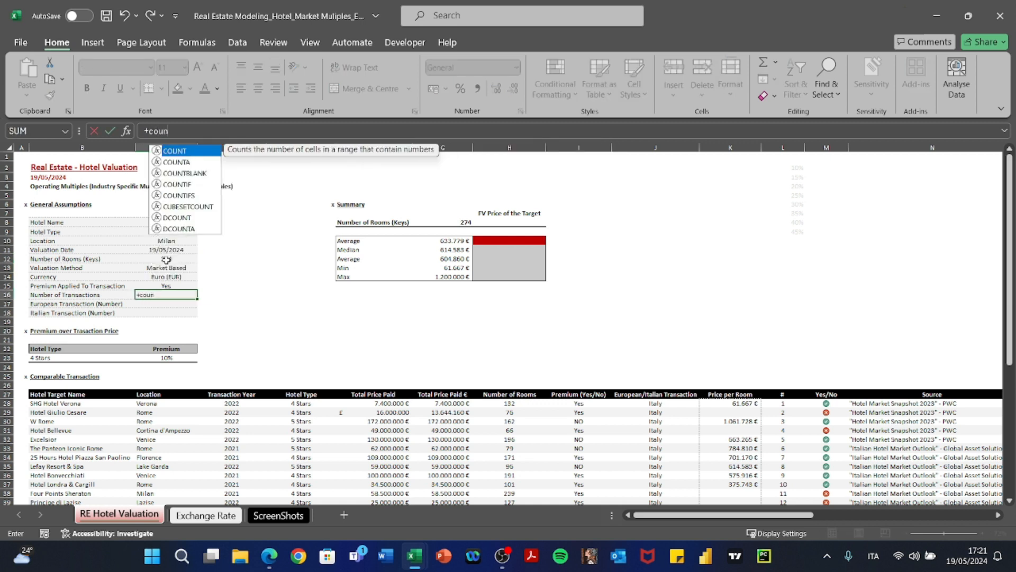
key(Down)
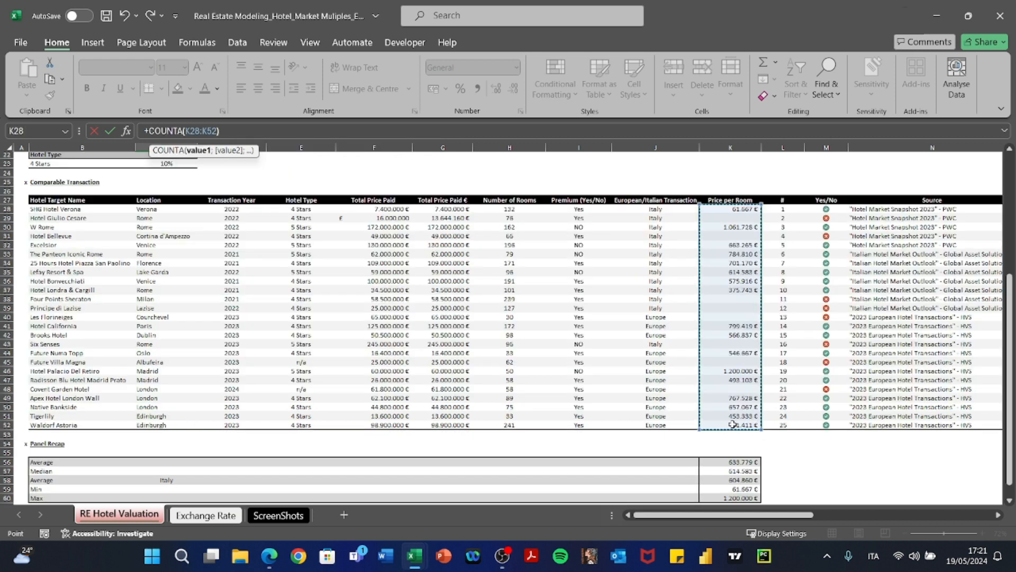
key(Return)
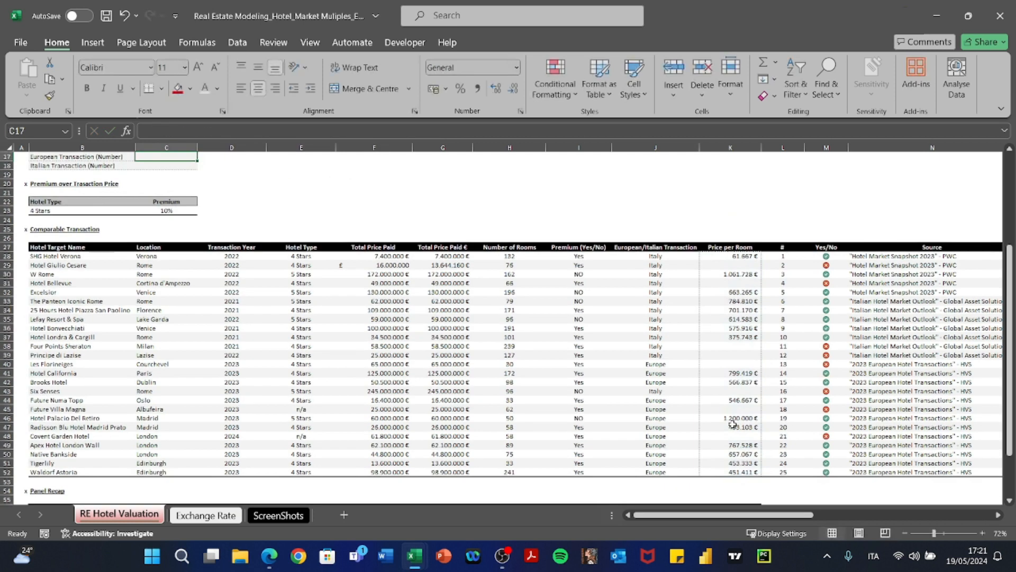
Step: Check the COUNTA range in C16 against the full list of comparable hotel names
key(Up)
key(F2)
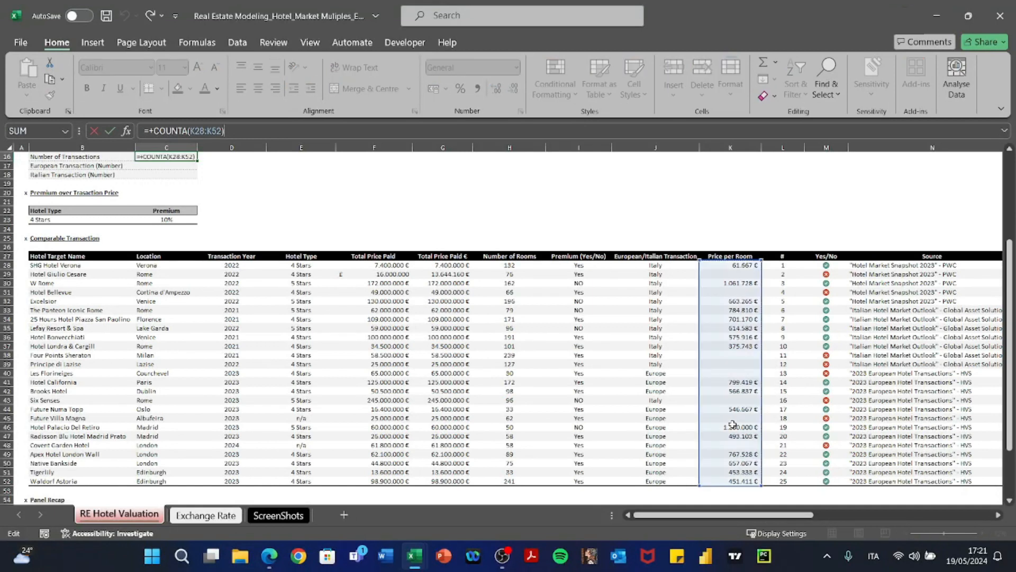
key(Escape)
click(96, 265)
drag(96, 265, 113, 478)
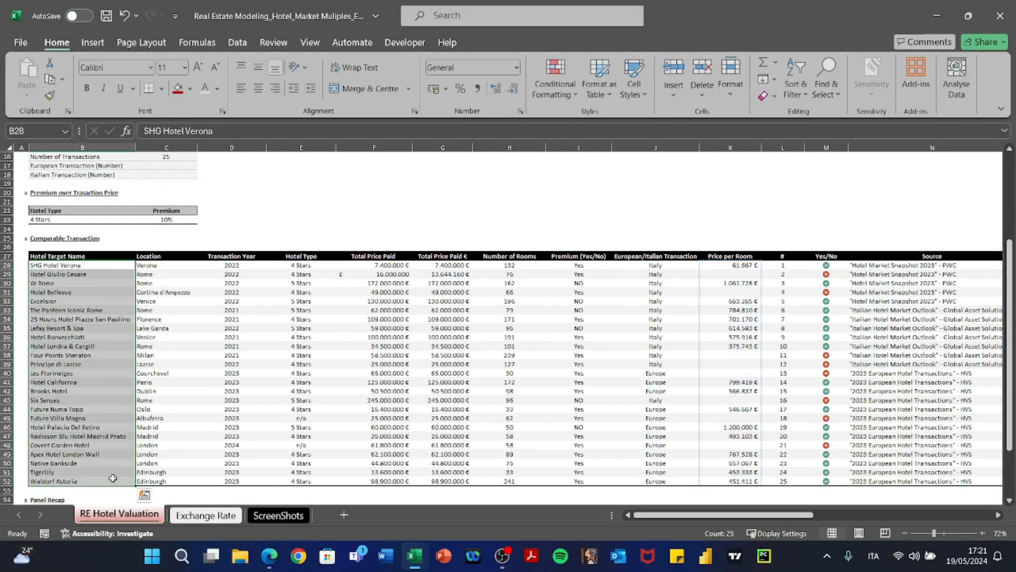
Step: Change the Number of Transactions formula in C16 to =+COUNTIF(M28:M52;1) so only transactions flagged 1 are counted
scroll(113, 478, up, 2)
click(167, 222)
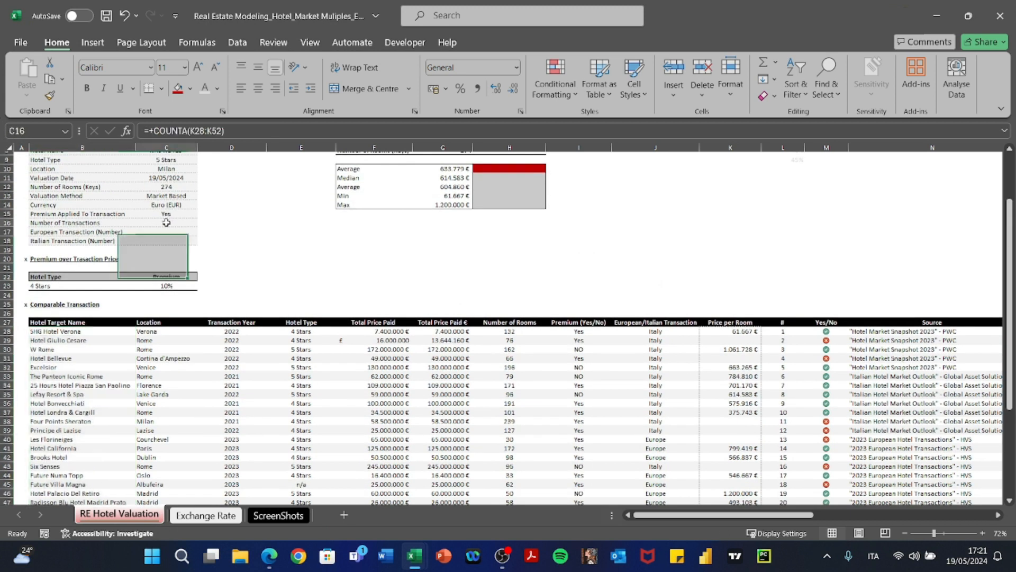
click(227, 131)
key(BackSpace)
key(BackSpace)
key(BackSpace)
key(BackSpace)
key(BackSpace)
key(BackSpace)
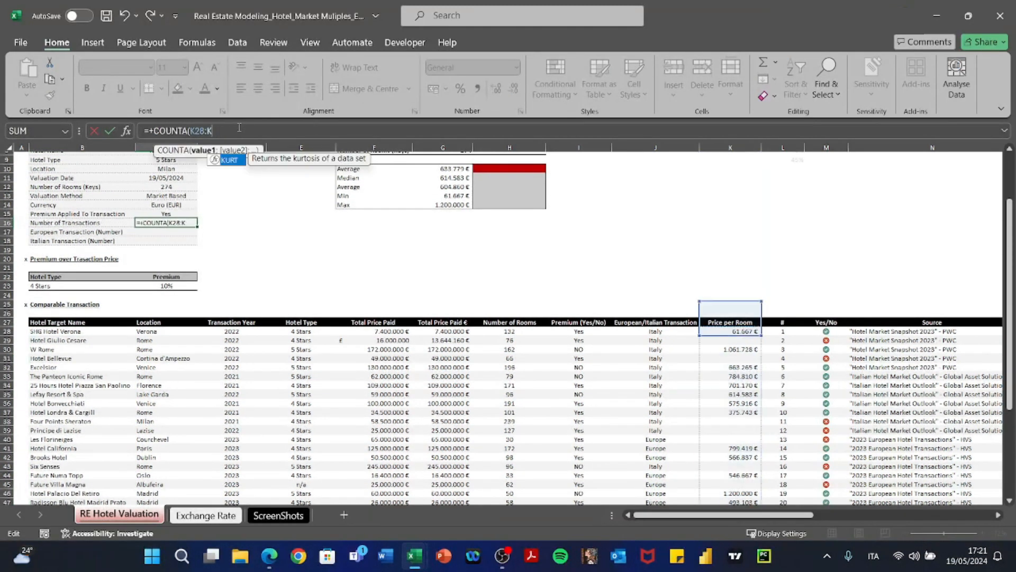
key(BackSpace)
key(BackSpace)
key(BackSpace)
key(BackSpace)
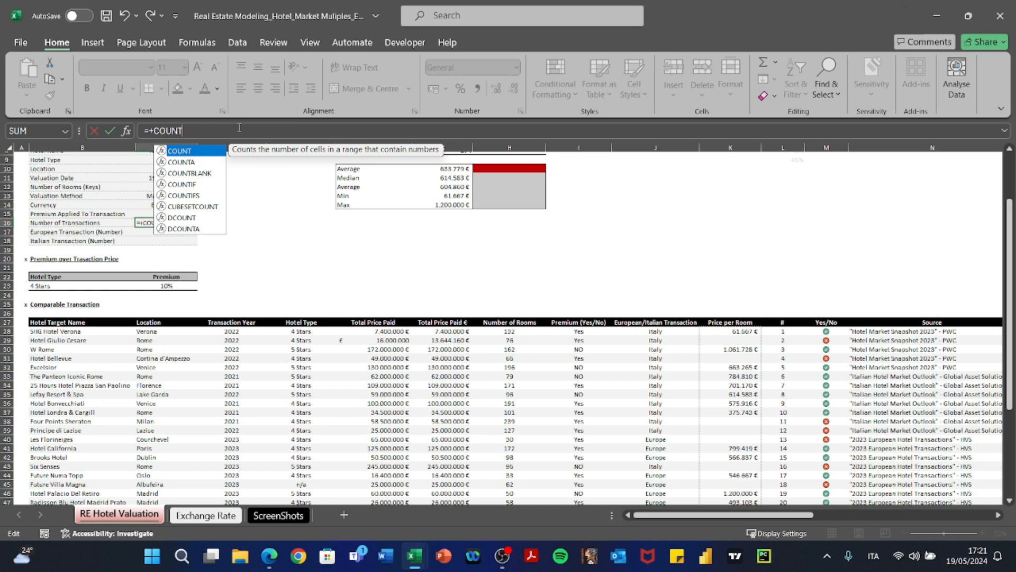
key(Down)
key(Down)
key(Down)
key(F2)
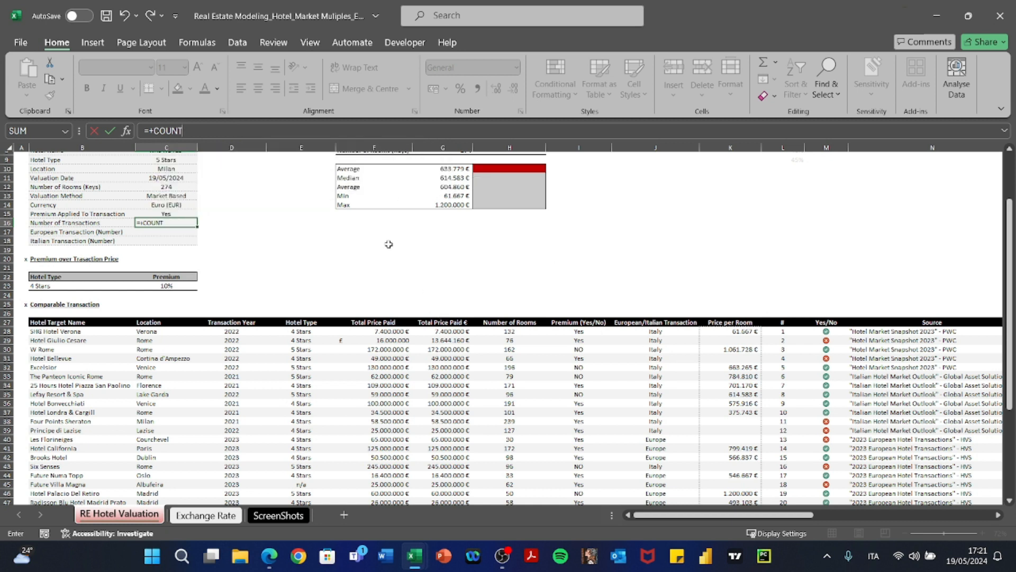
text(IF()
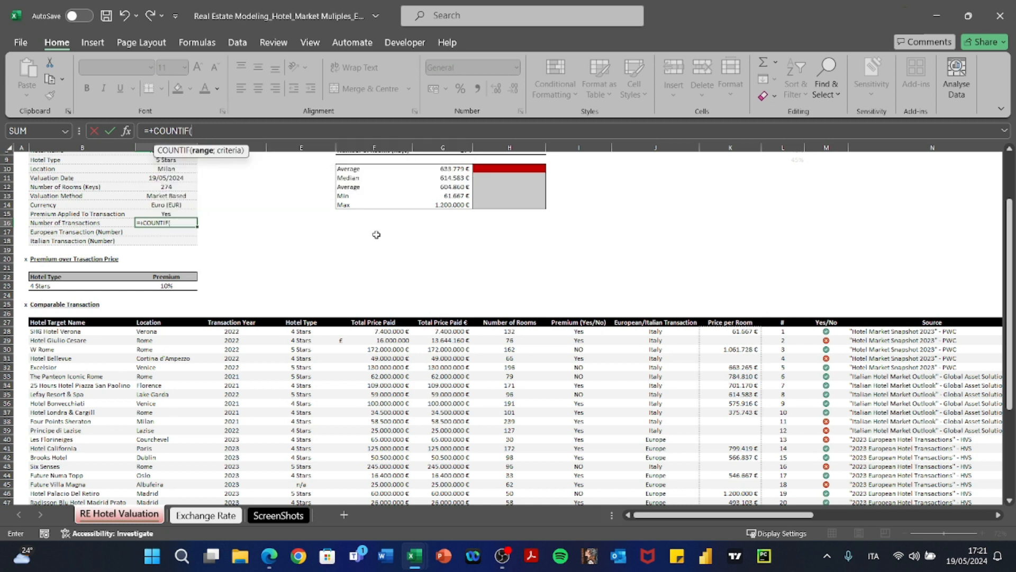
drag(826, 330, 826, 489)
text(;)
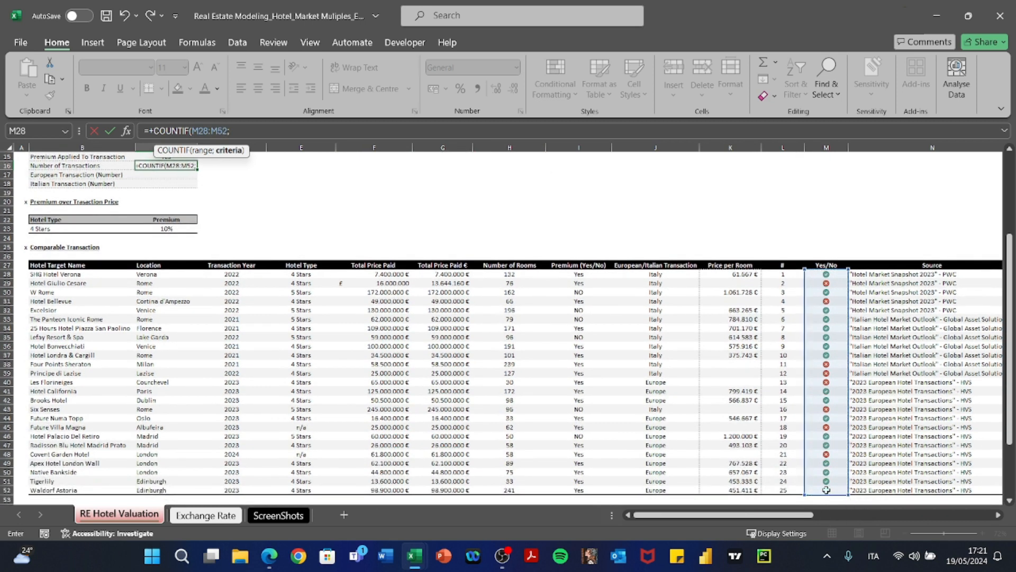
text(1))
key(Return)
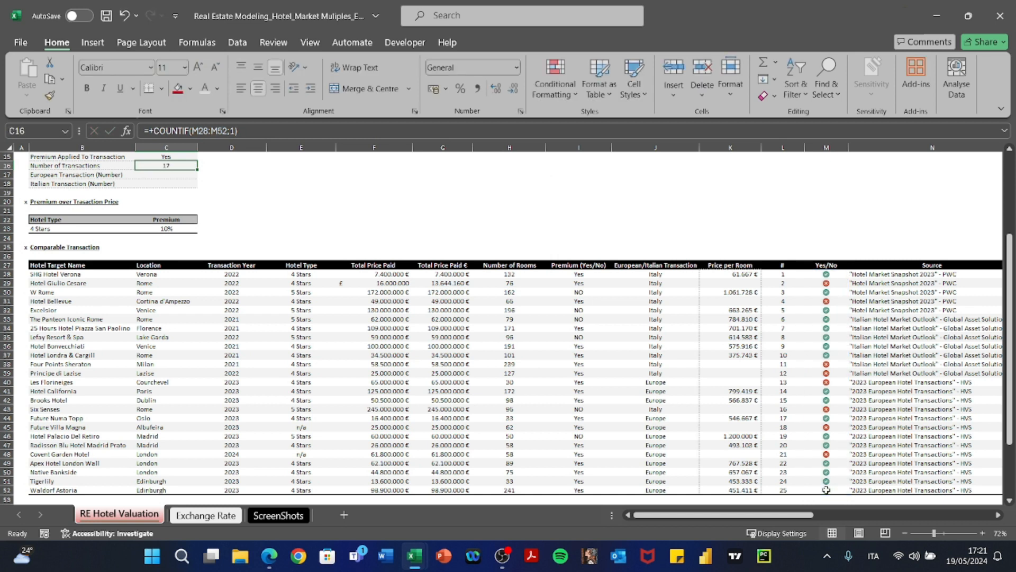
scroll(614, 389, up, 5)
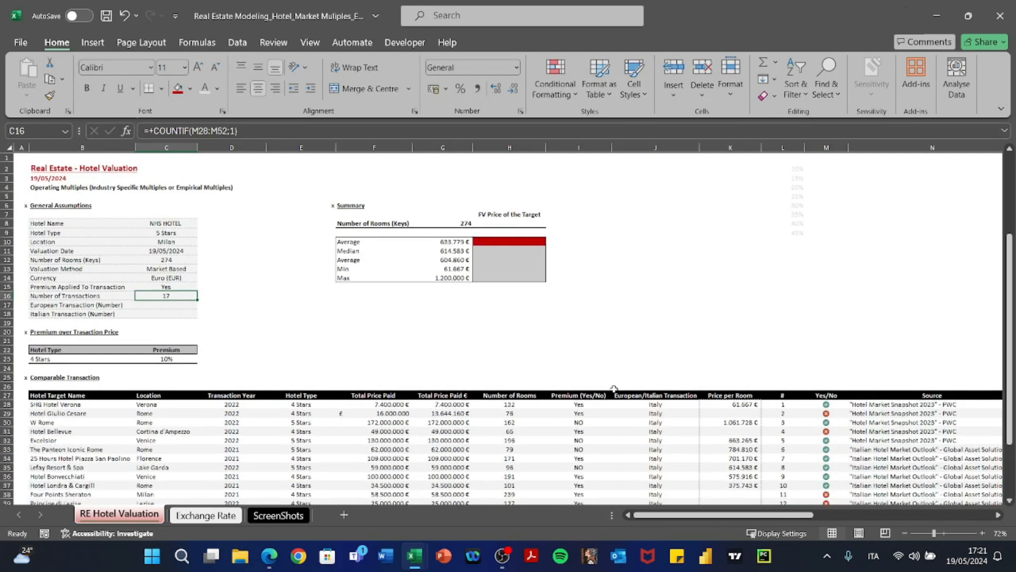
scroll(443, 278, down, 1)
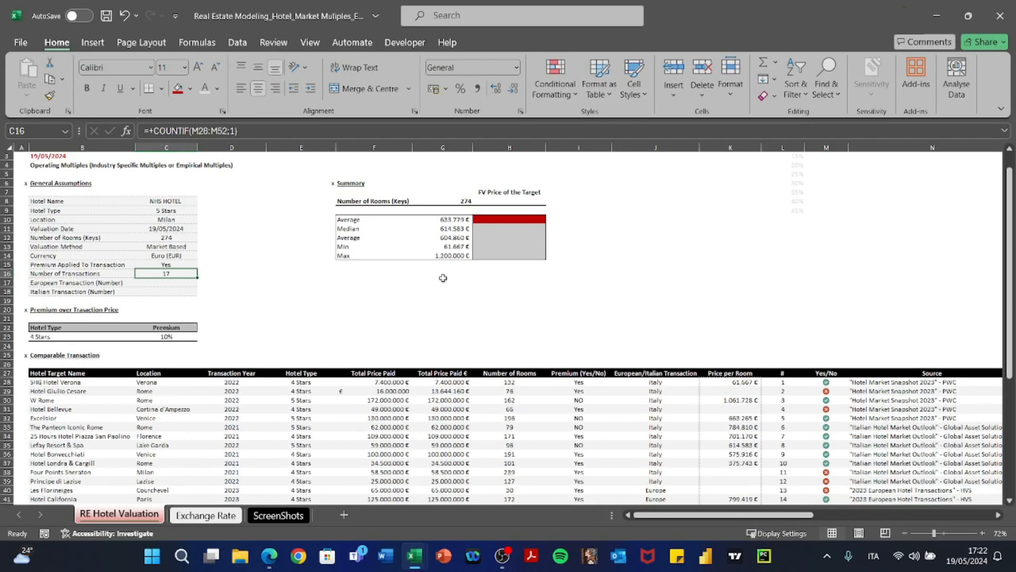
key(Down)
text(+)
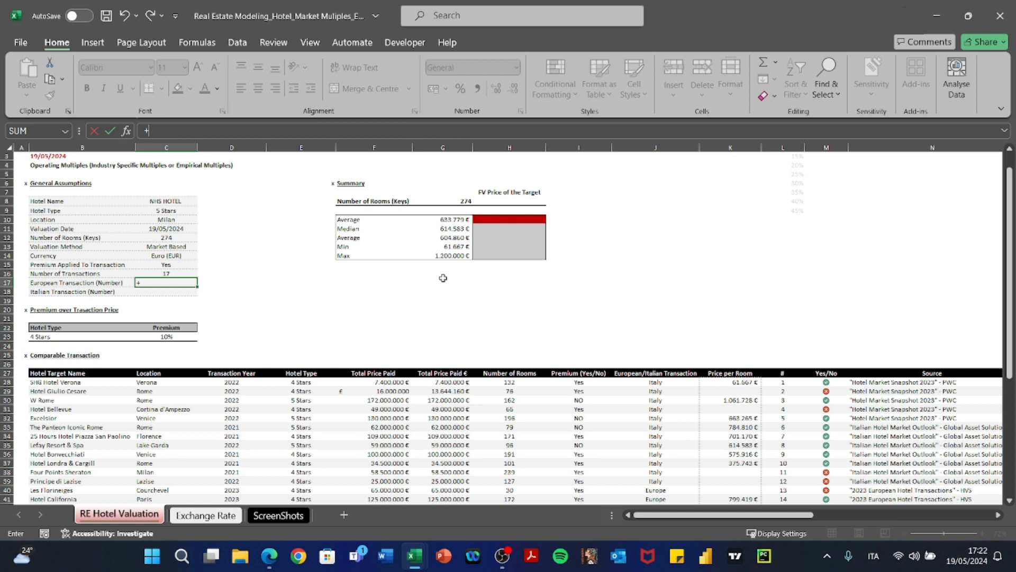
text(con)
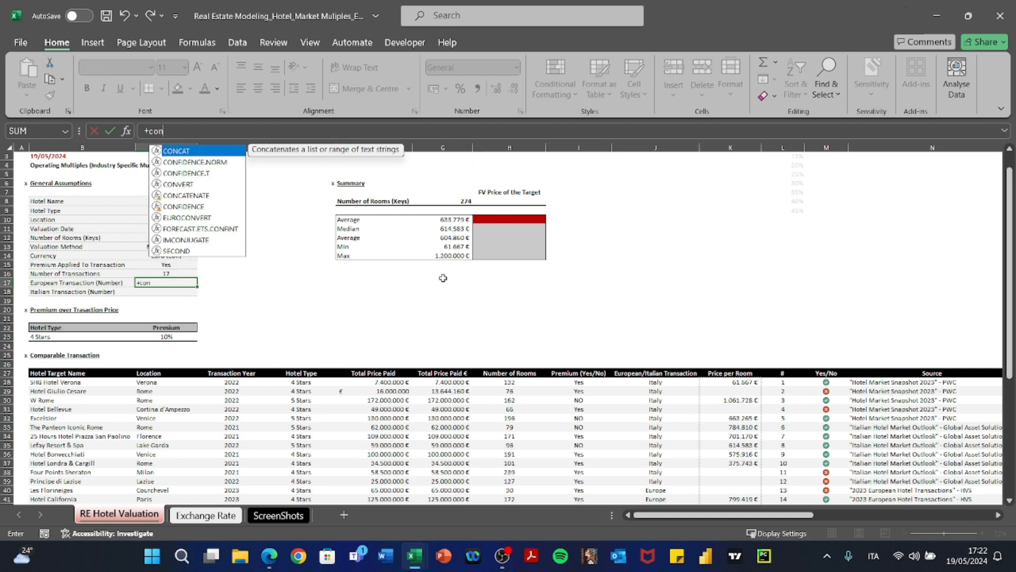
text(t)
key(BackSpace)
key(BackSpace)
text(unt)
key(Escape)
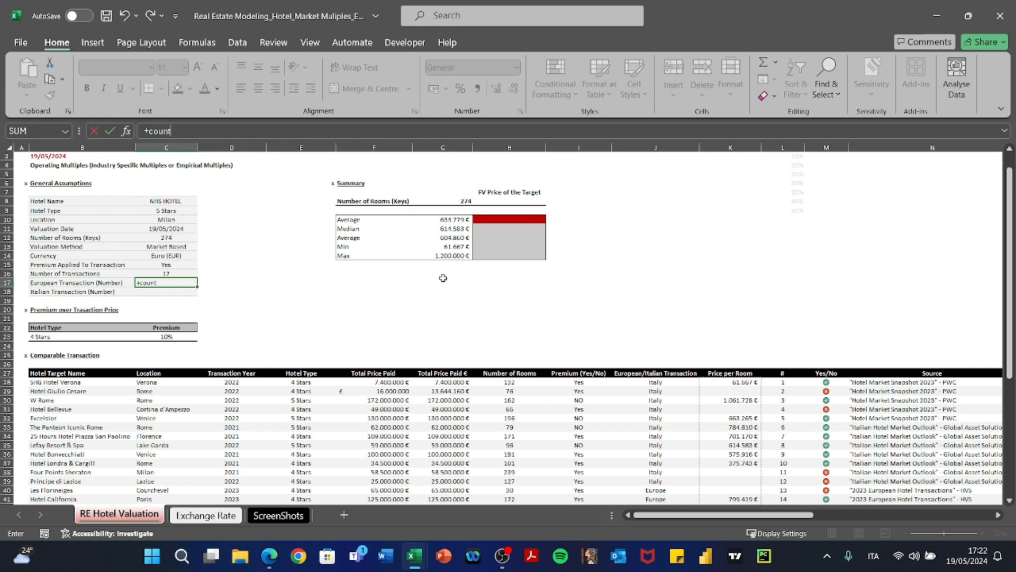
text(ifs)
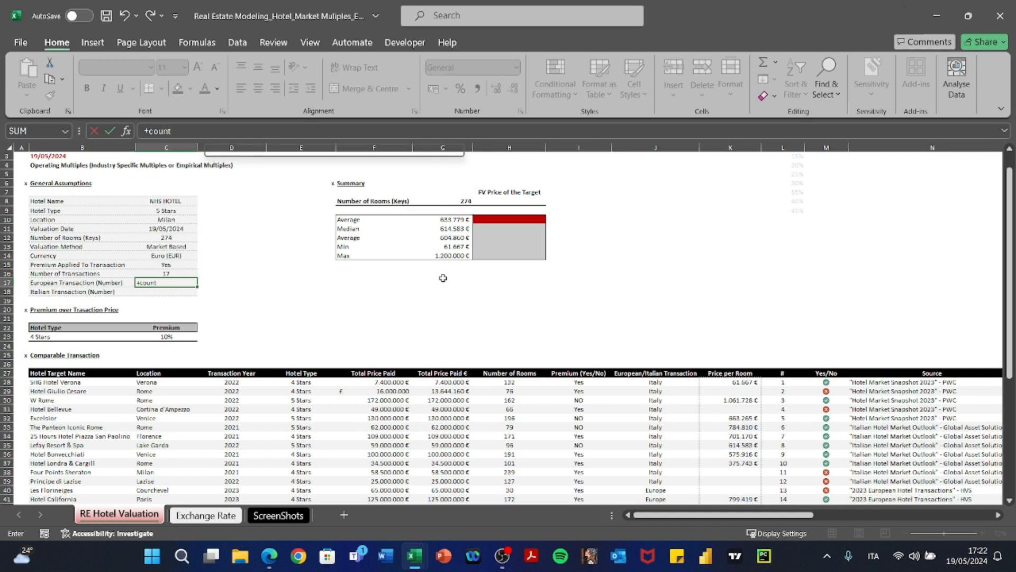
key(Tab)
scroll(443, 278, down, 5)
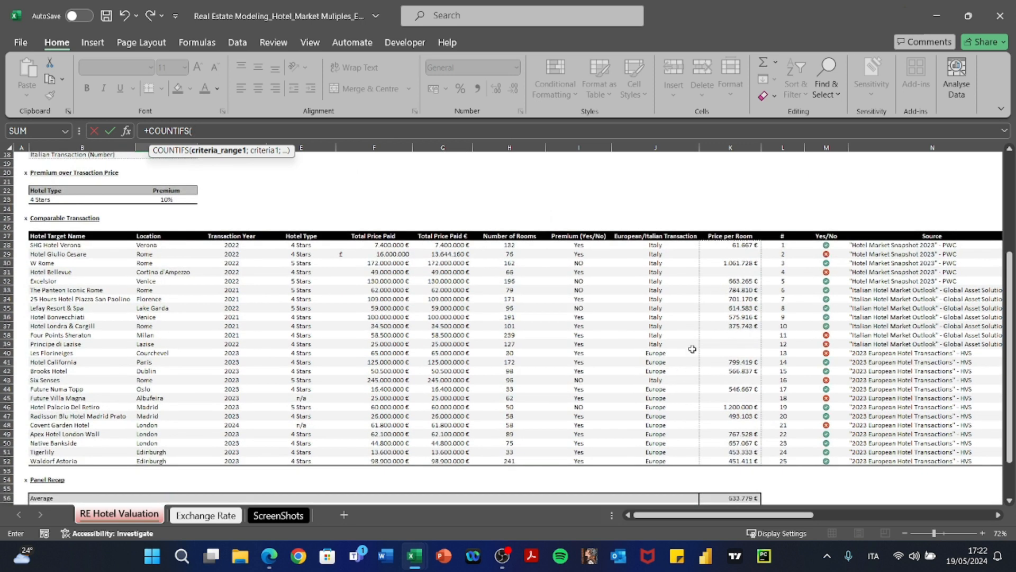
drag(819, 246, 816, 454)
text(;)
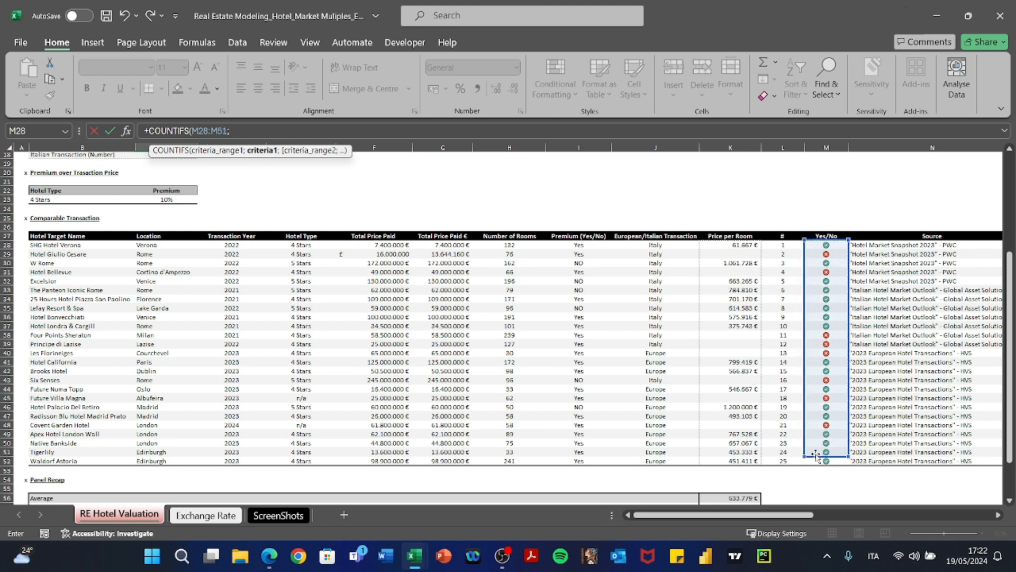
key(Escape)
Step: Count the flagged European transactions in C17 with +COUNTIFS(M28:M52;1;J28:J52;"Europe")
text(+)
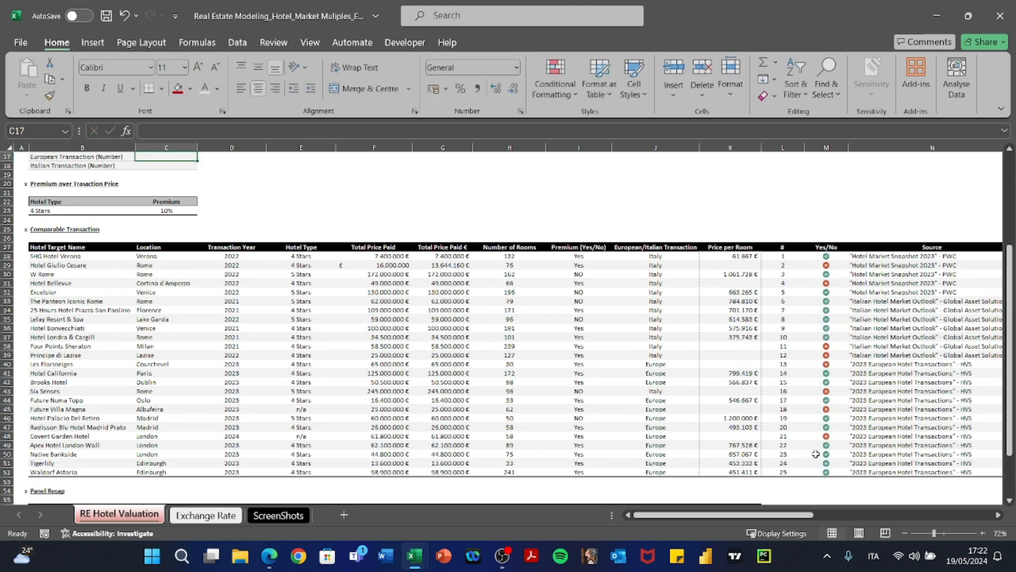
text(count)
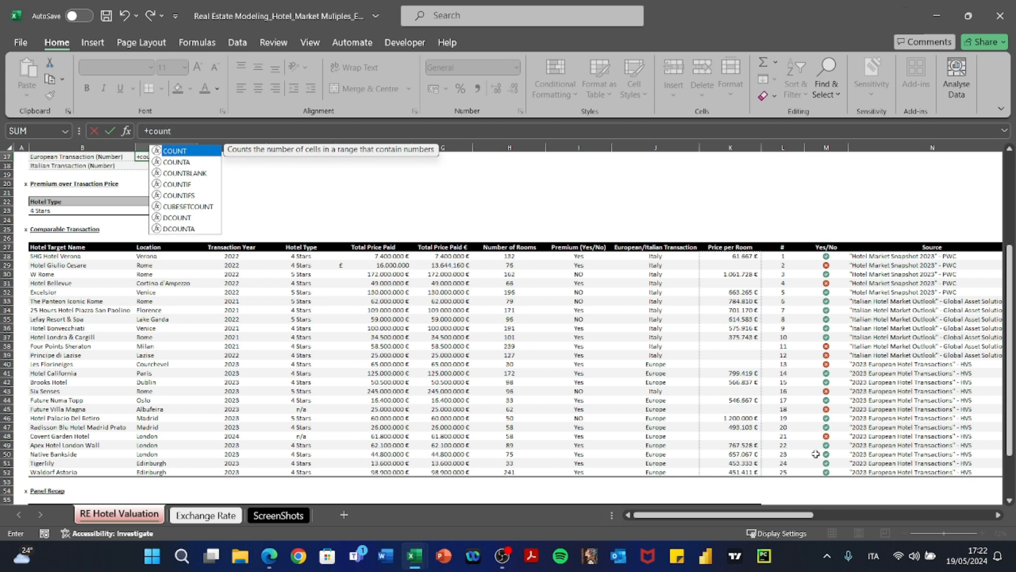
key(Down)
key(Down)
key(Down)
key(Down)
key(Tab)
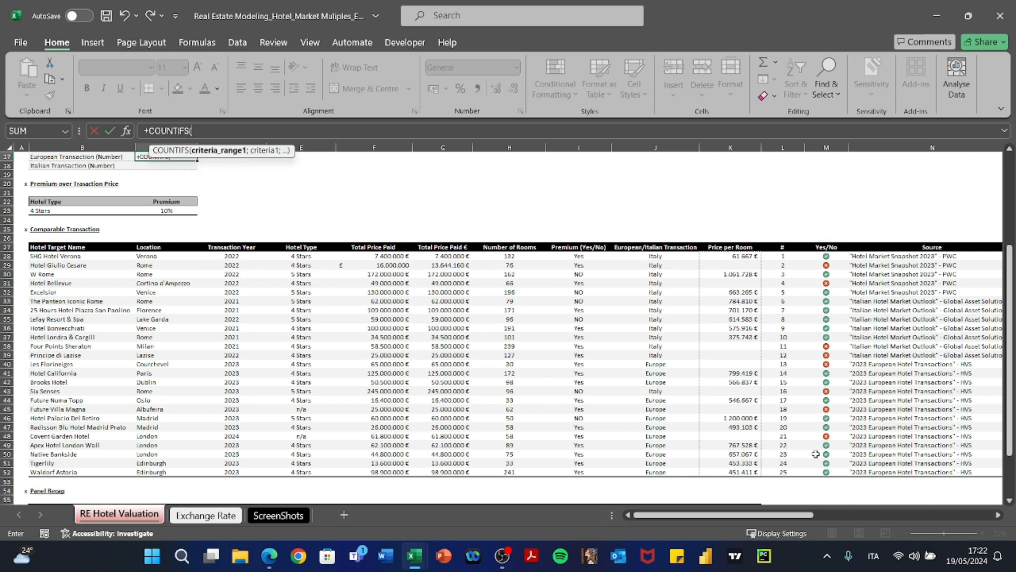
drag(819, 256, 817, 471)
text(;1;)
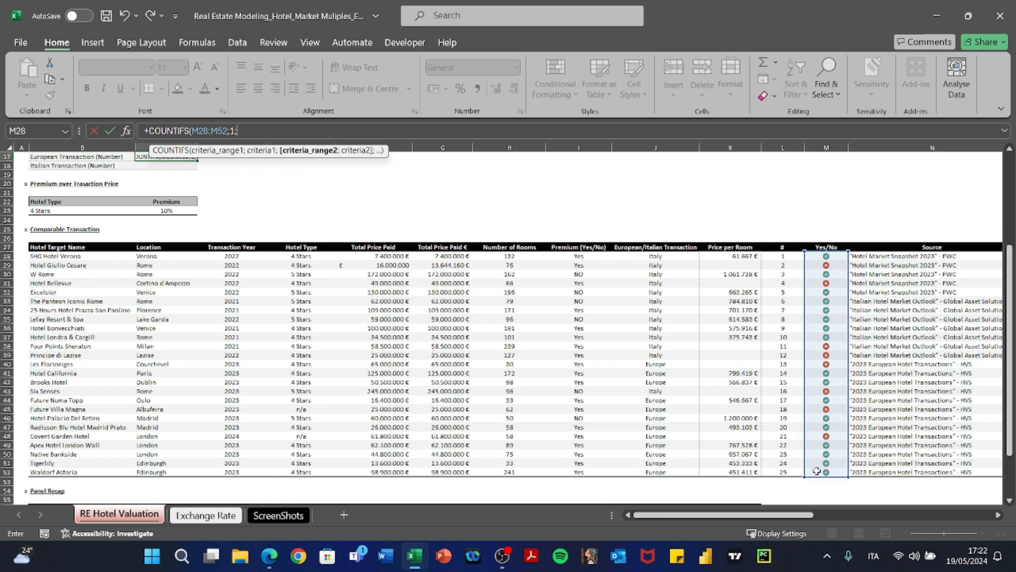
drag(652, 256, 662, 478)
text(;"Eu)
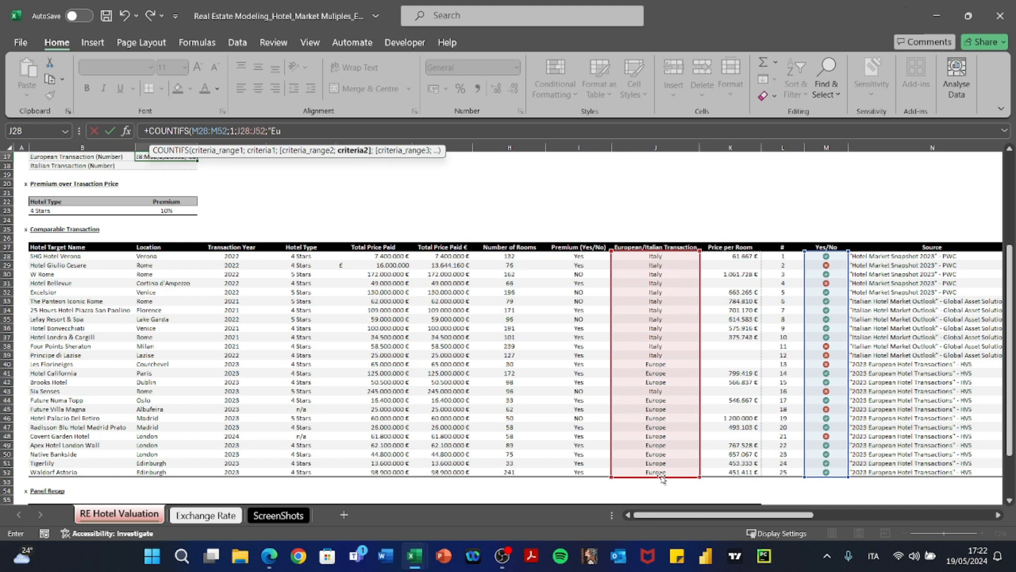
text(rope"))
key(Return)
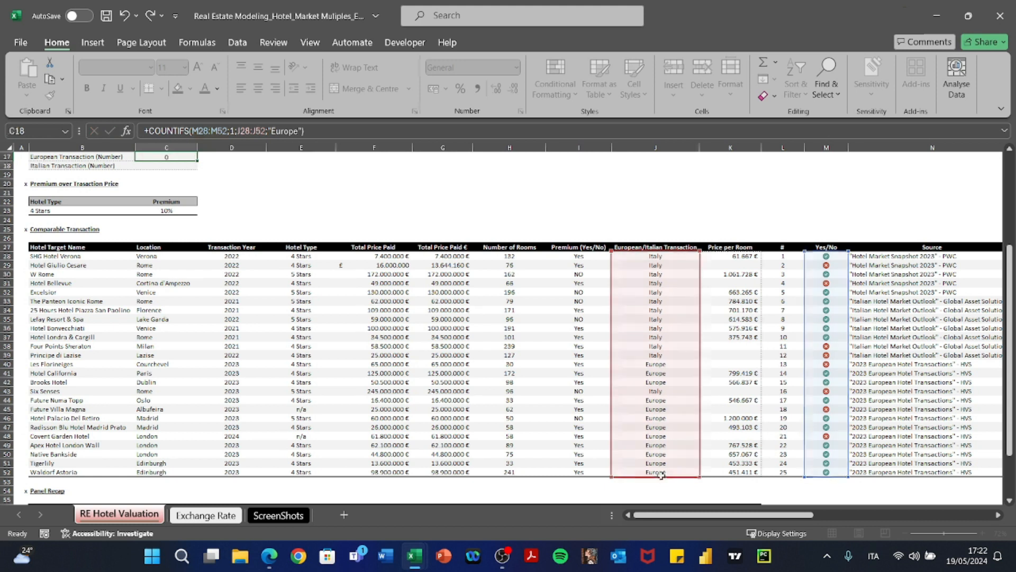
Step: Reuse the European count formula in C18 with the criterion "Italy" to count Italian transactions, and check both counts together
scroll(660, 475, up, 2)
key(F2)
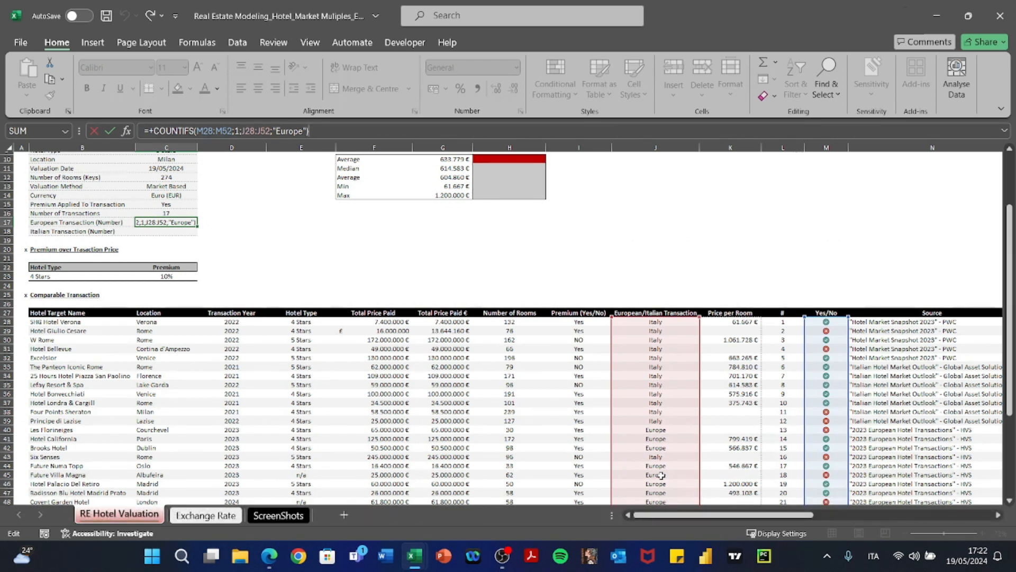
key(Escape)
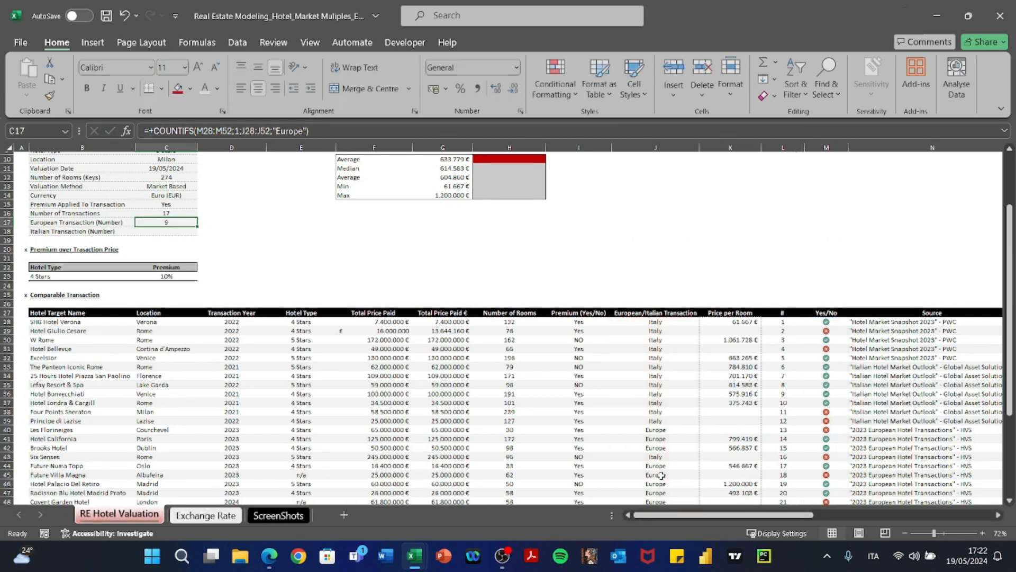
key(F2)
key(Return)
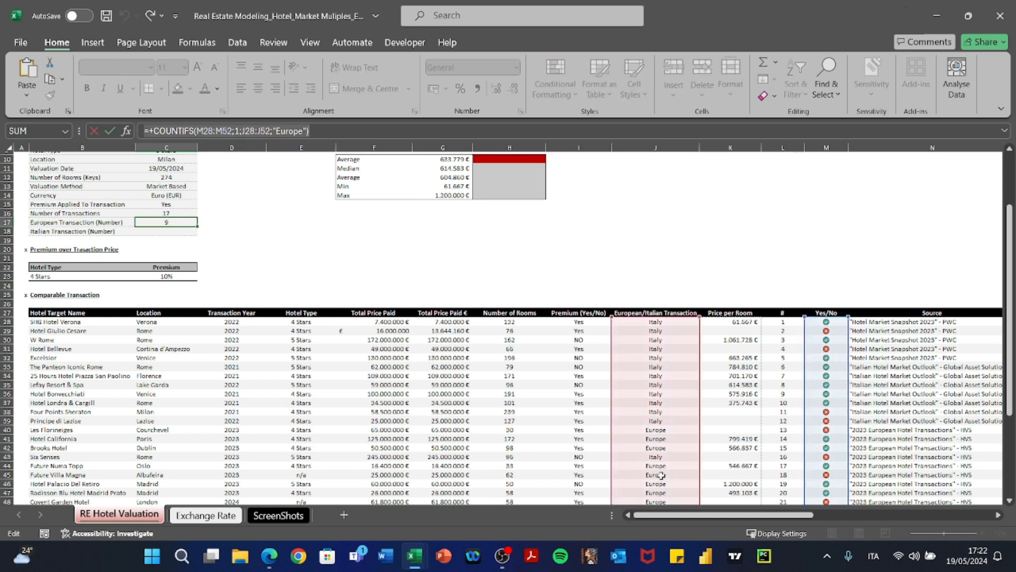
key(F2)
text(=+COUNTIFS(M28:M52;1;J28:J52;"Europe"))
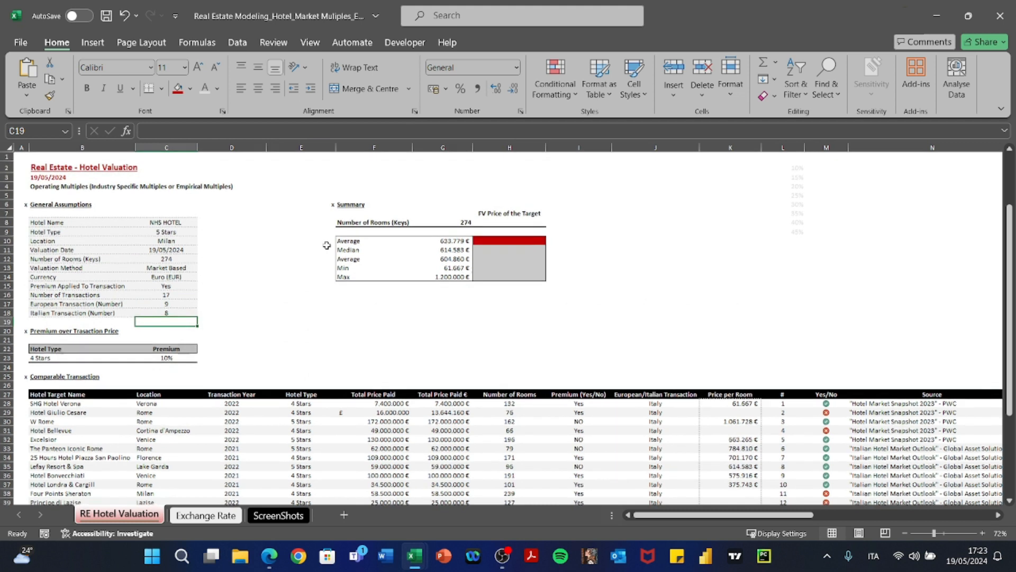
key(Up)
key(shift+Up)
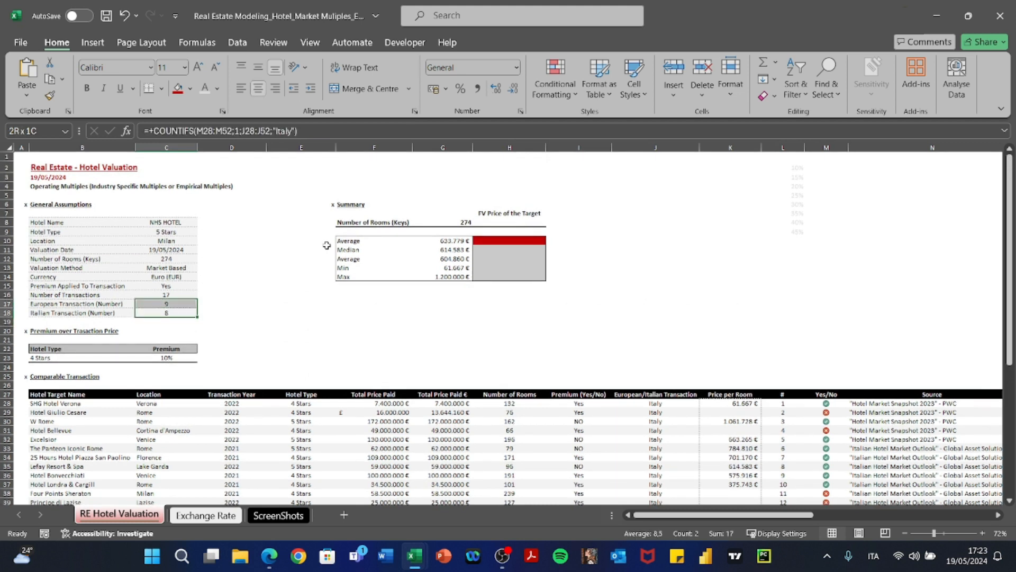
Step: Compute the average-based FV Price of the Target in H10 as =+G10*$G$8
key(Right)
key(Up)
key(Up)
key(Up)
key(Up)
key(Up)
key(Up)
key(Up)
key(Up)
key(Right)
key(Right)
key(Right)
key(Right)
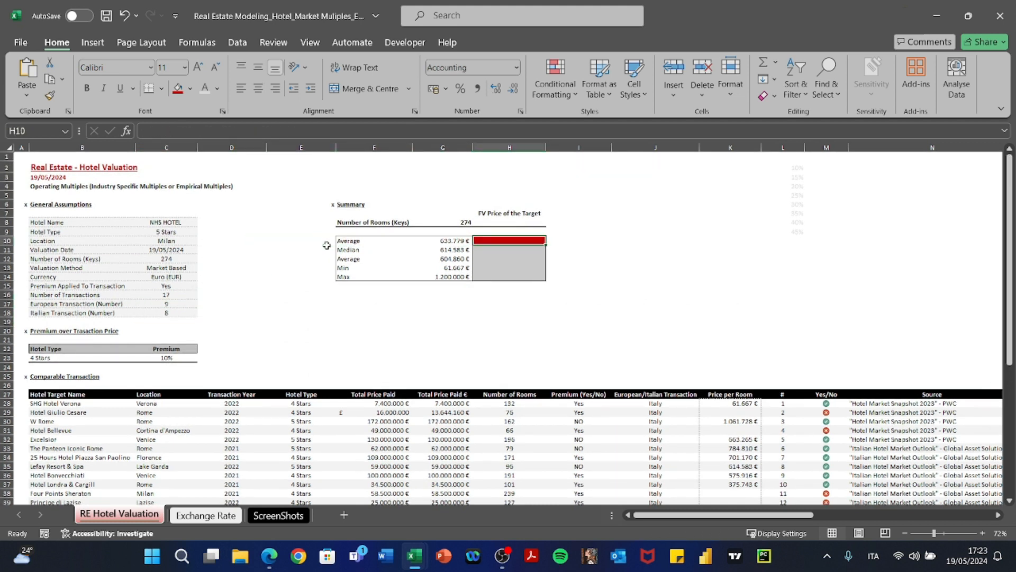
text(+)
Step: Copy the H10 formula down to the Median, Average, Min and Max rows of the Summary, pasting formulas only
key(shift+Down)
key(shift+Down)
key(shift+Down)
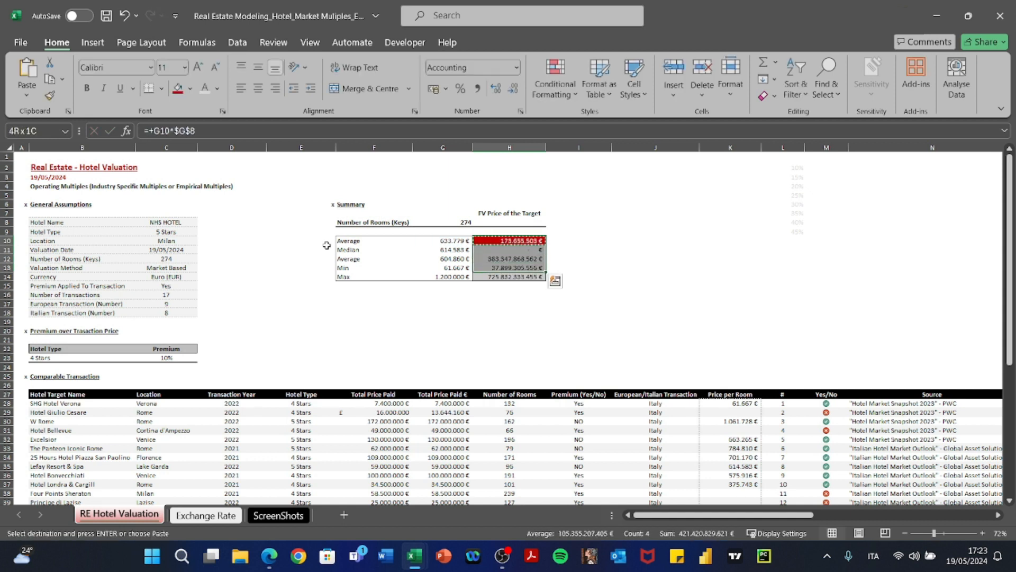
key(alt+e)
key(s)
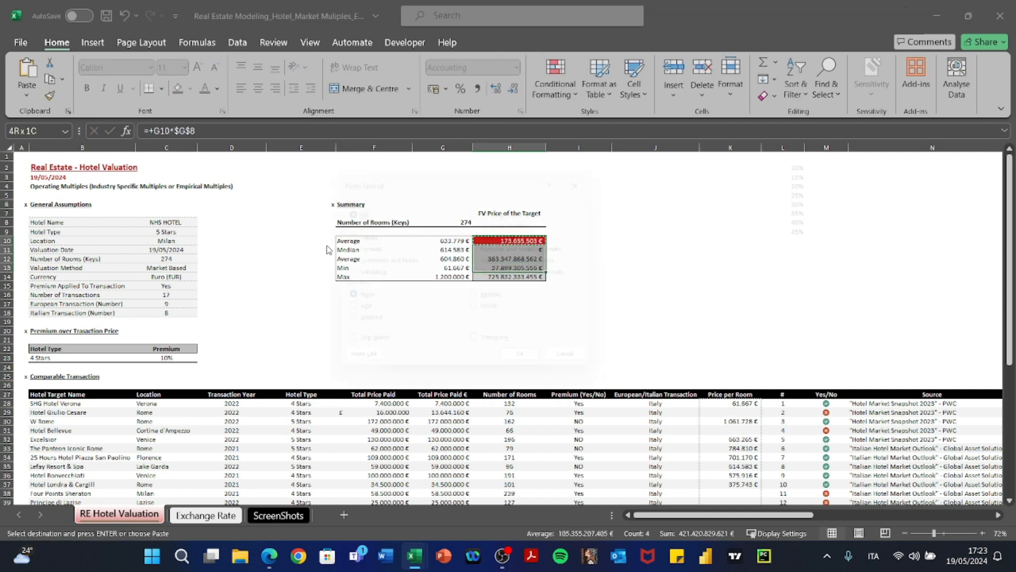
key(f)
key(Return)
key(f)
key(Return)
key(Escape)
Step: Check the source references of the Summary's Number of Rooms in G8 and first Average in G10
key(Left)
key(Right)
key(Up)
key(Up)
key(Up)
key(Up)
key(Left)
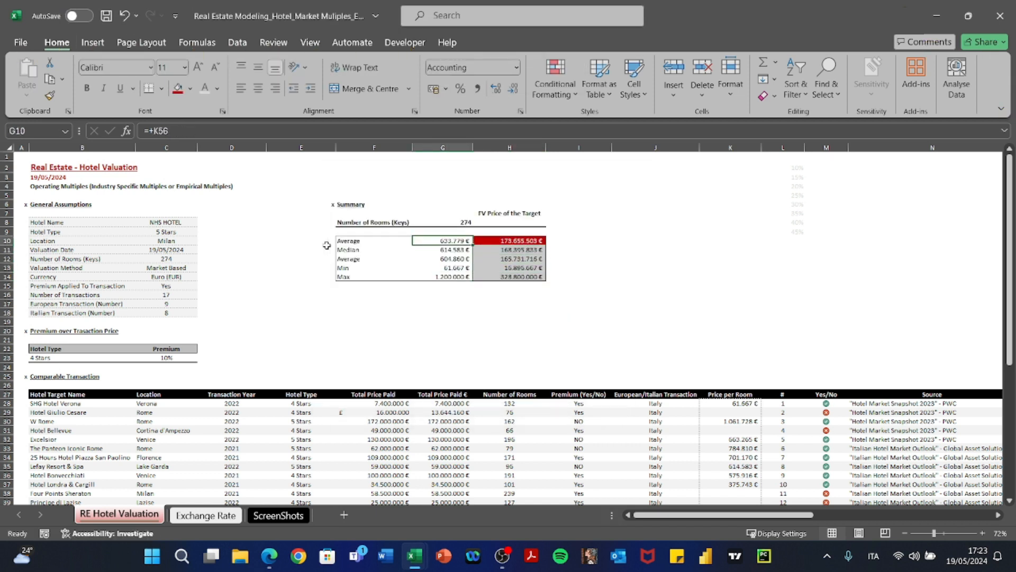
key(Up)
key(Up)
key(F2)
key(Escape)
key(Down)
key(Down)
key(F2)
scroll(327, 245, down, 6)
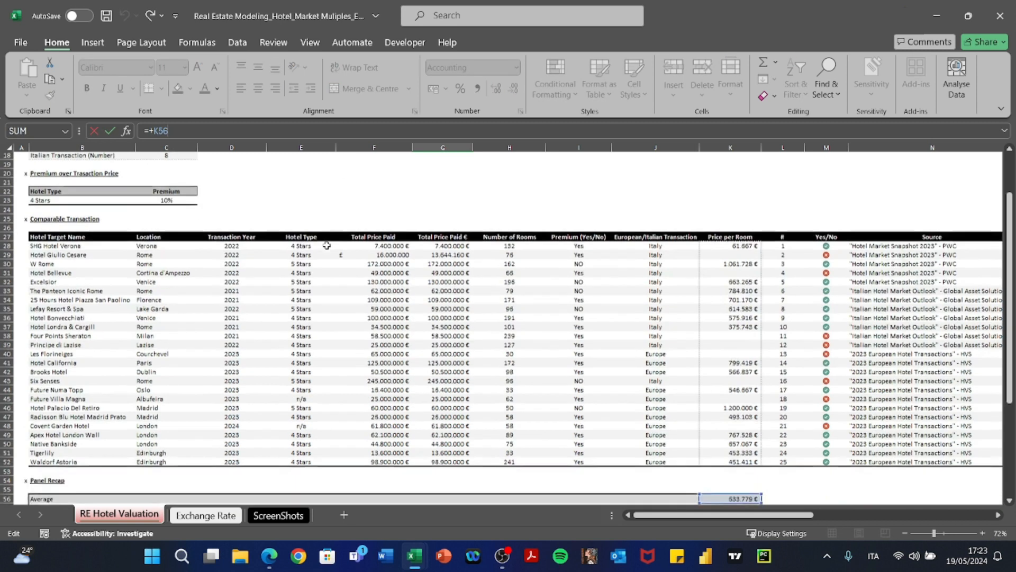
scroll(326, 245, up, 6)
key(Escape)
key(Right)
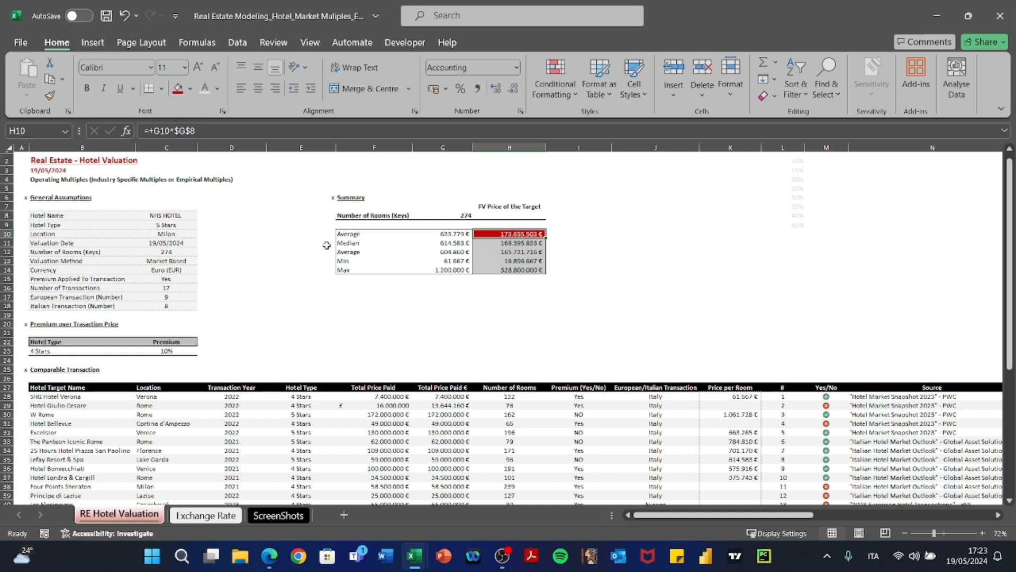
Step: Review the comparables and Panel Recap, together with the Exchange Rate sheet and the source reports on the ScreenShots sheet
scroll(327, 245, down, 7)
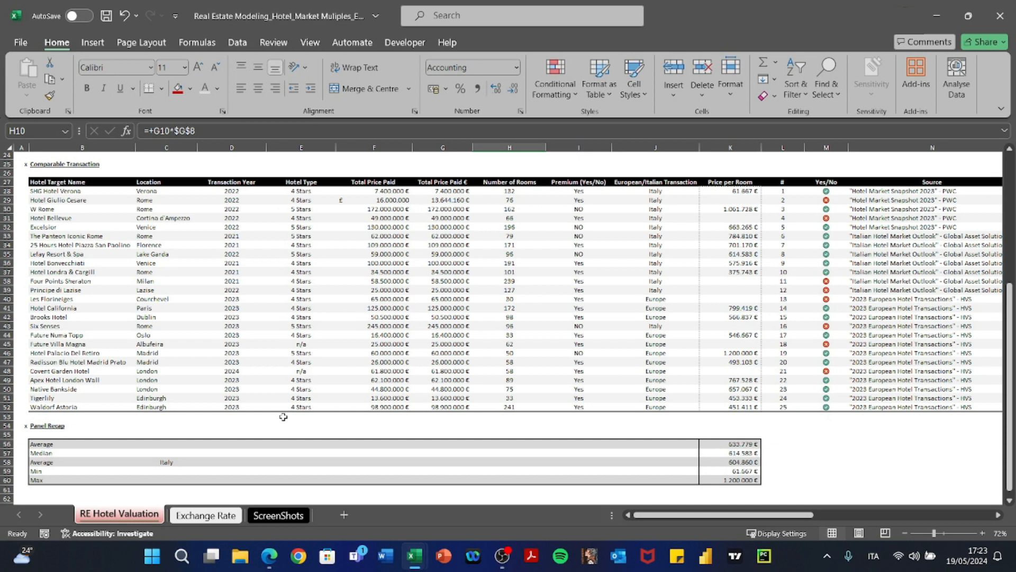
scroll(283, 416, right, 5)
scroll(283, 416, left, 5)
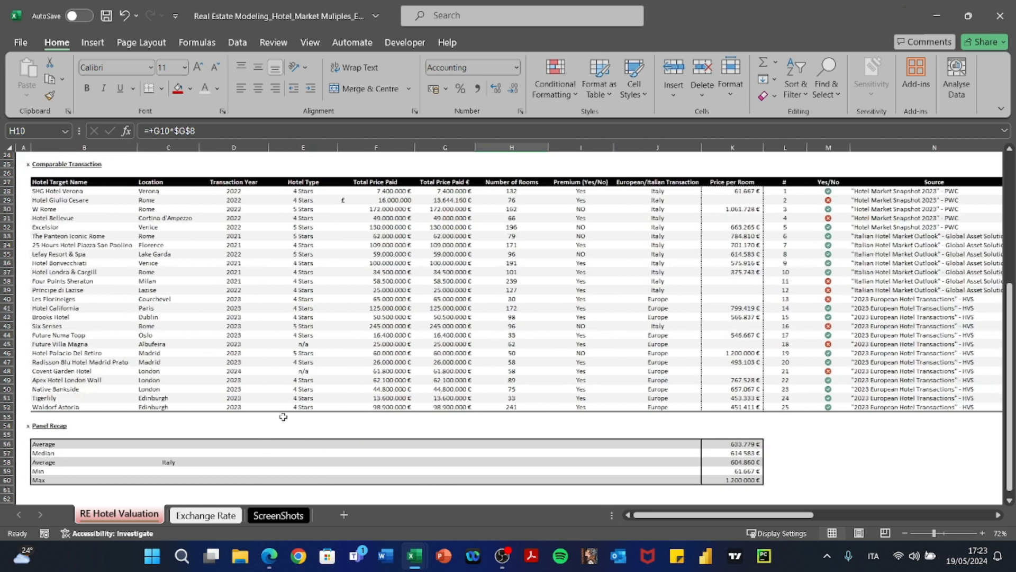
scroll(283, 417, up, 8)
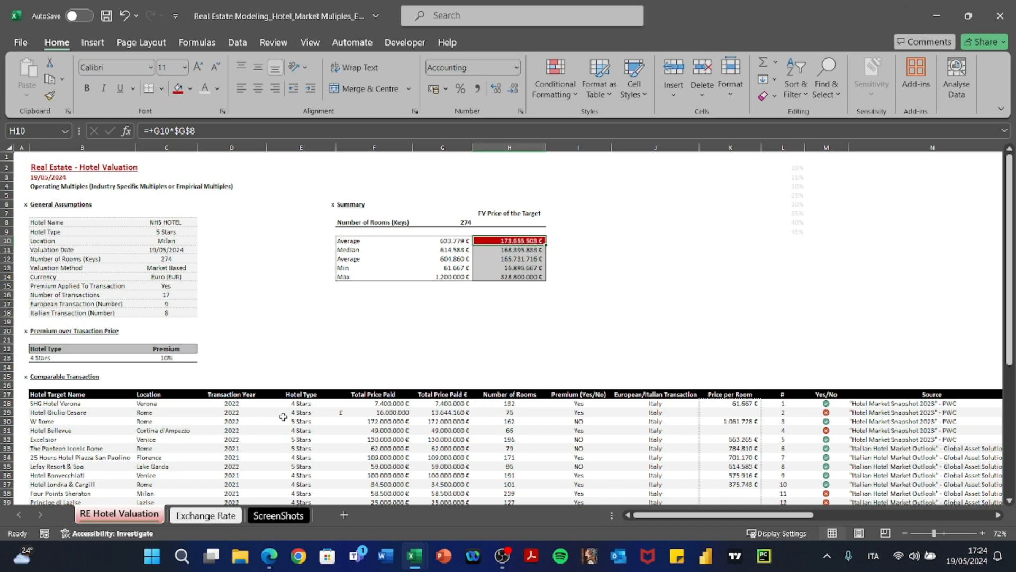
click(208, 517)
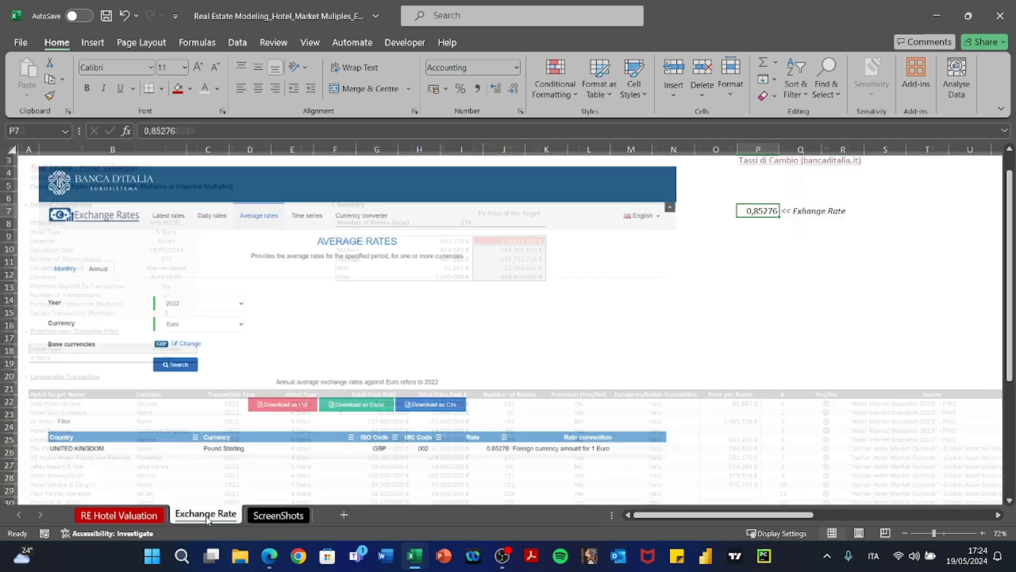
click(279, 515)
scroll(377, 347, down, 4)
scroll(386, 415, up, 5)
scroll(386, 415, down, 8)
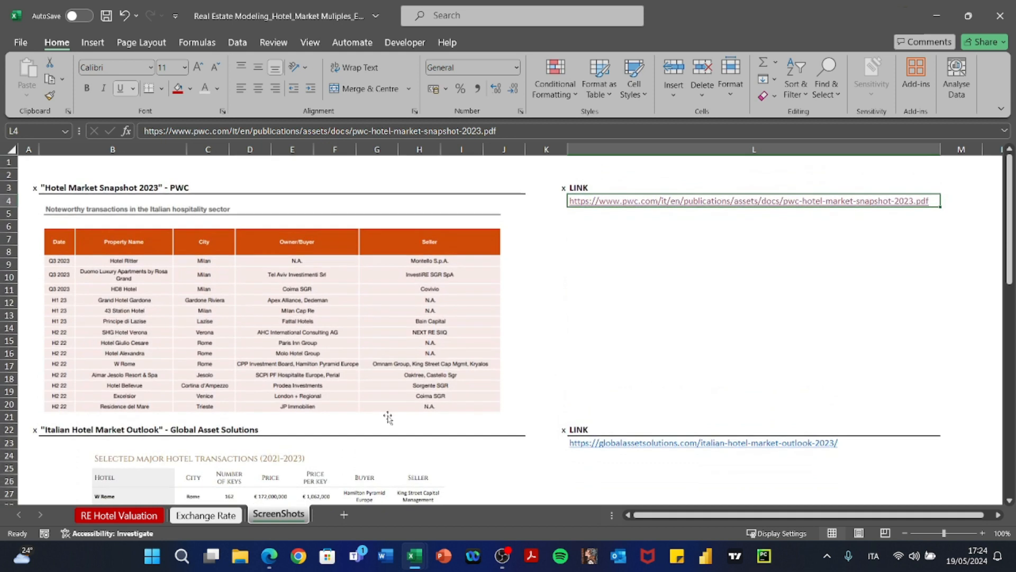
scroll(388, 418, up, 2)
scroll(388, 418, up, 6)
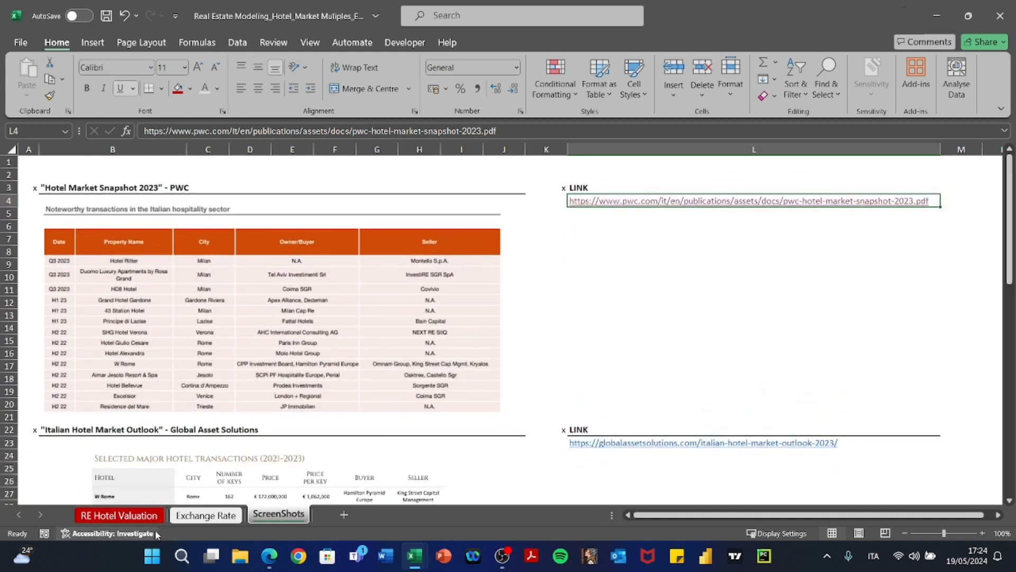
scroll(340, 381, down, 15)
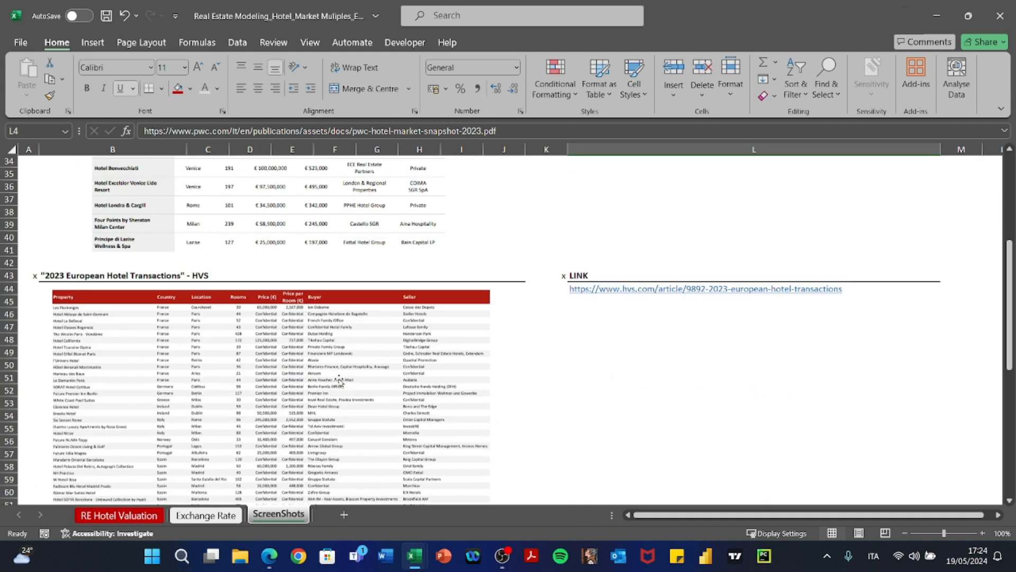
scroll(340, 381, up, 14)
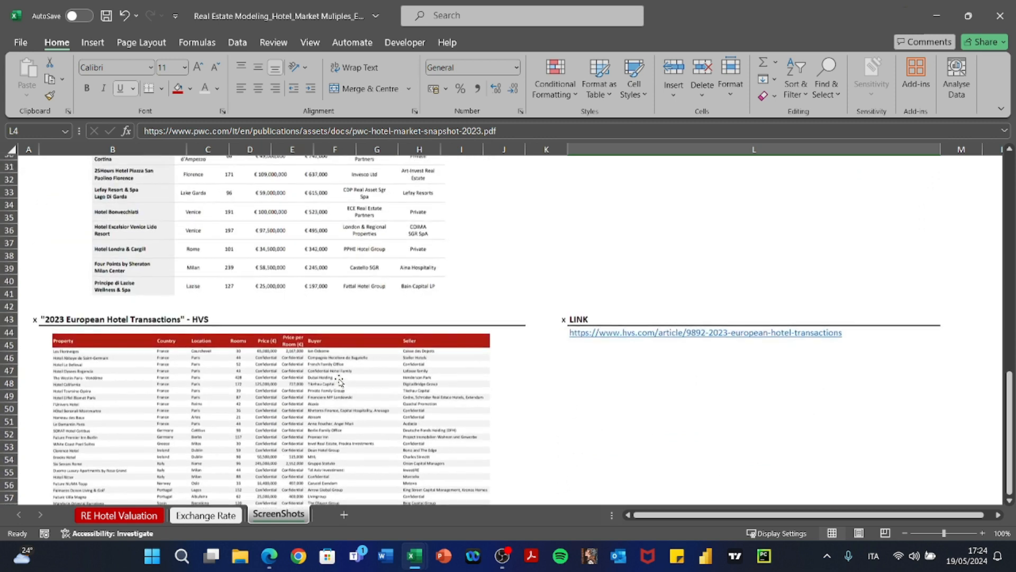
scroll(286, 482, down, 5)
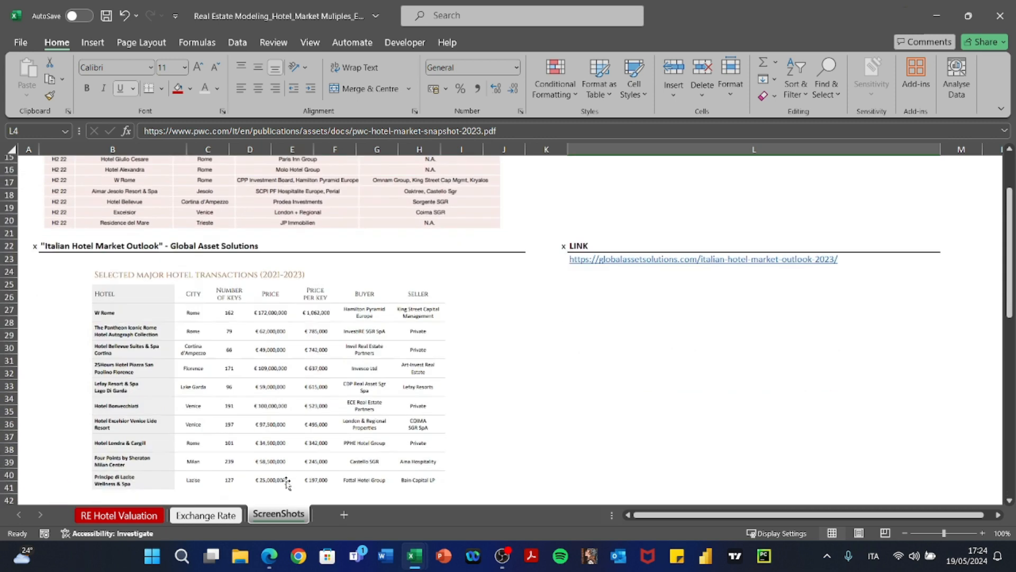
Step: Set the 4 Stars premium in C23 of the RE Hotel Valuation sheet to 15%
click(119, 515)
scroll(243, 370, down, 10)
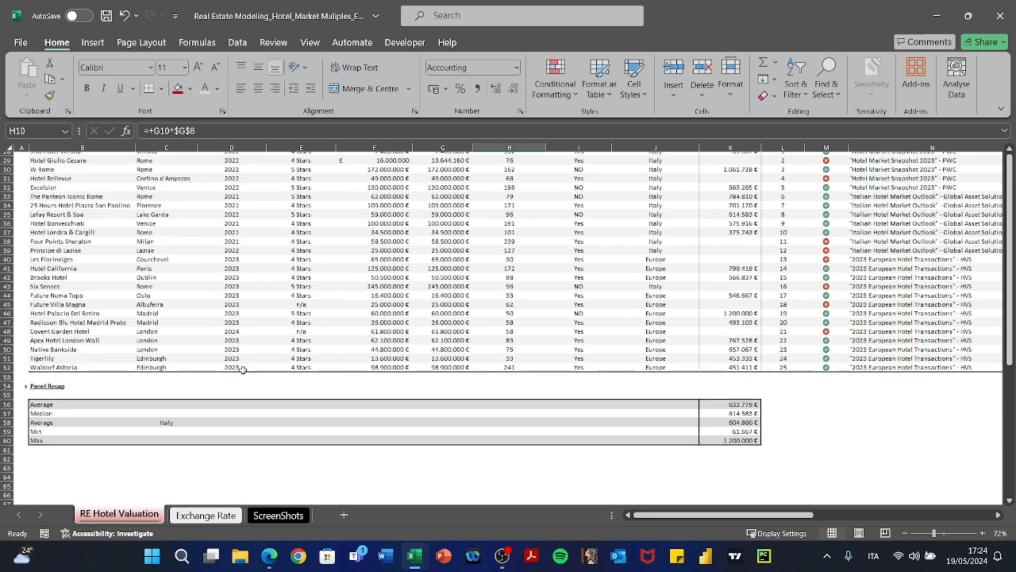
scroll(242, 370, up, 6)
click(174, 234)
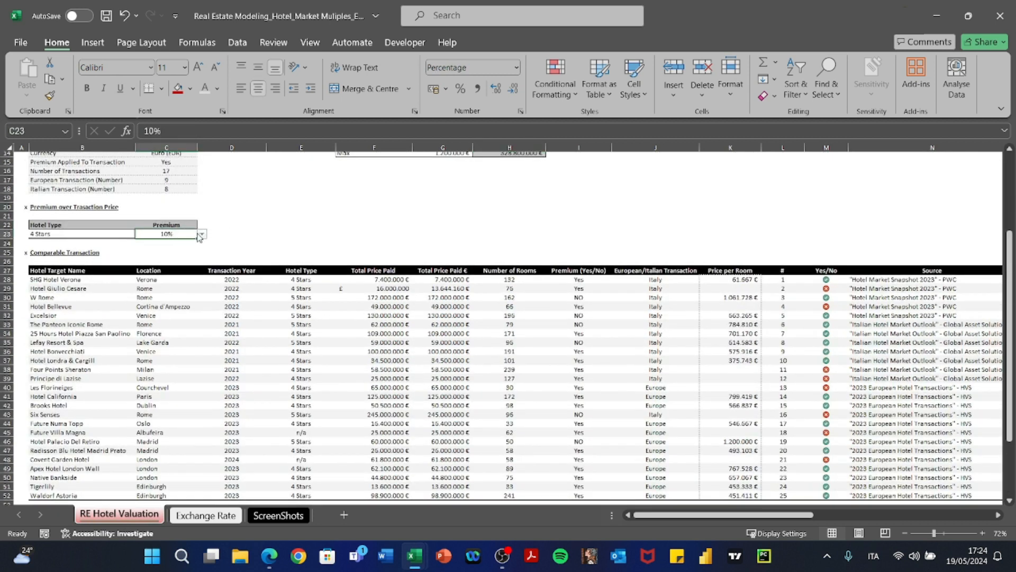
click(201, 234)
click(176, 256)
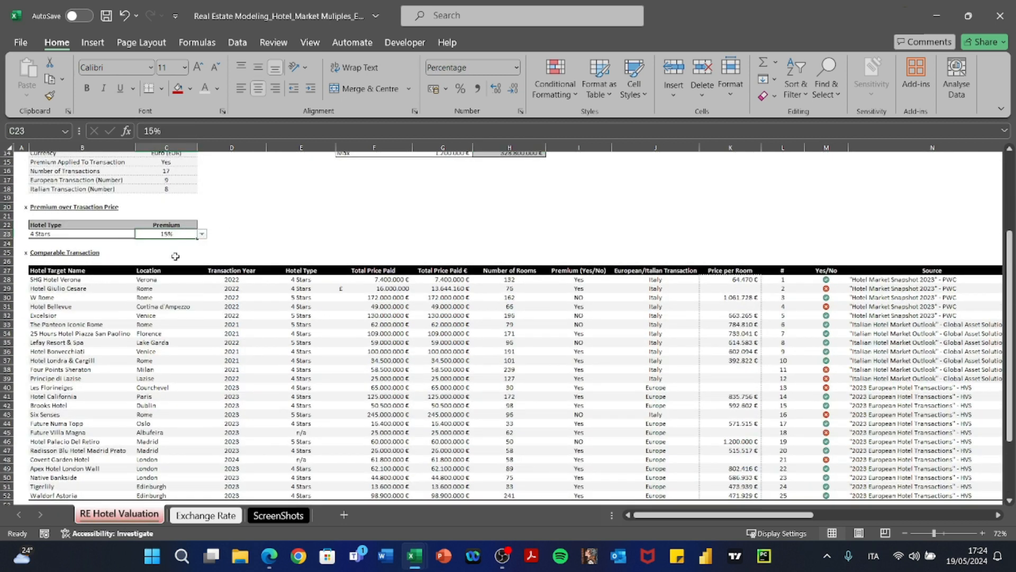
Step: Examine the effect of the 15% premium on the comparable prices per room, the Panel Recap and the Summary
scroll(484, 320, down, 6)
scroll(486, 322, up, 9)
scroll(487, 323, up, 2)
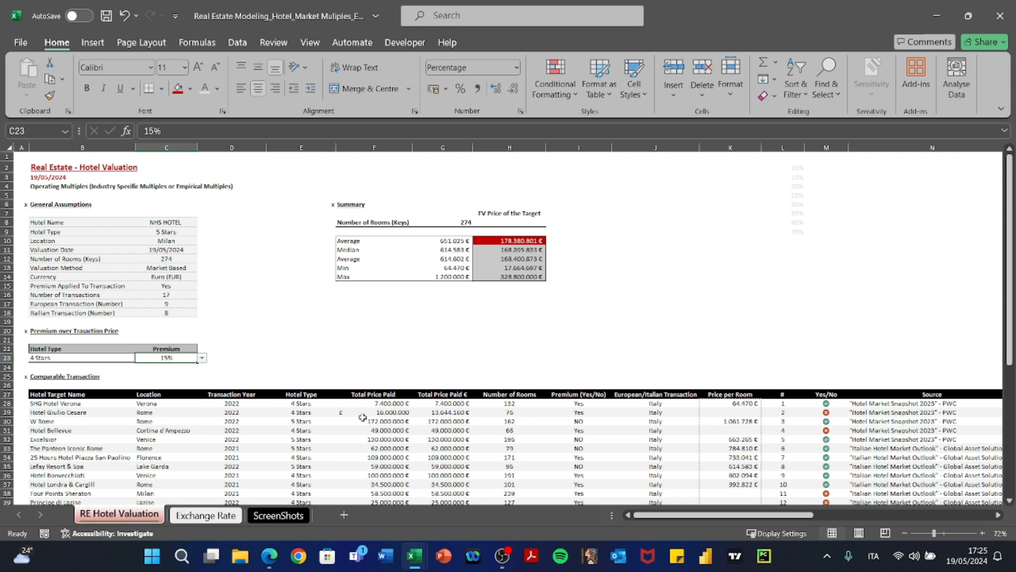
scroll(362, 418, down, 6)
scroll(362, 417, up, 4)
scroll(362, 418, up, 3)
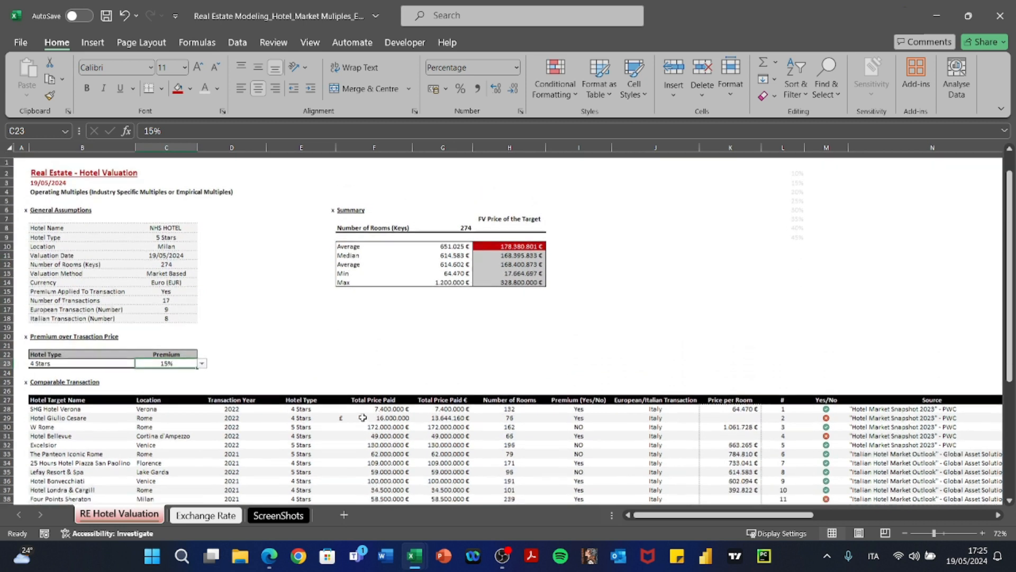
scroll(363, 417, down, 1)
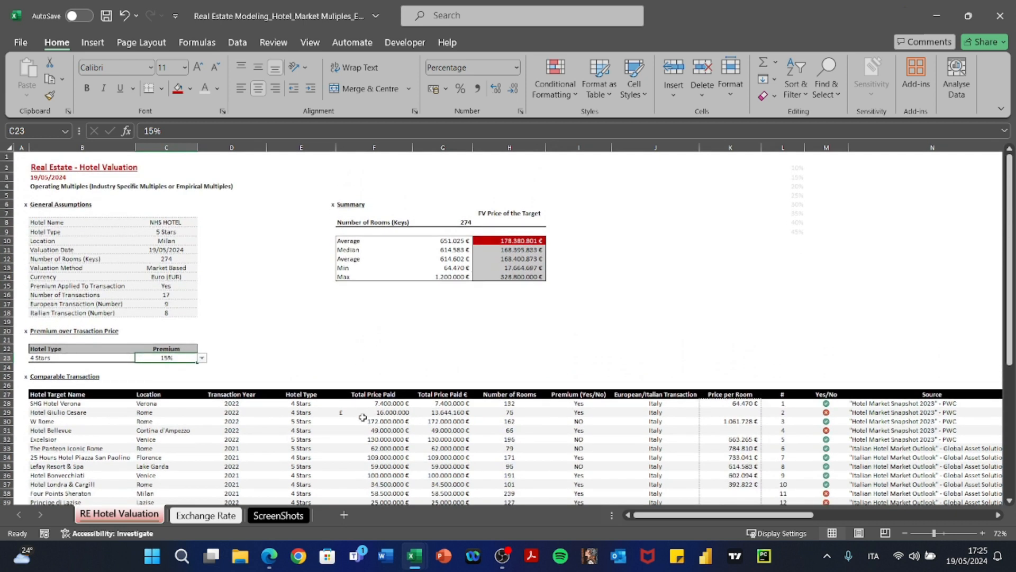
scroll(362, 417, down, 2)
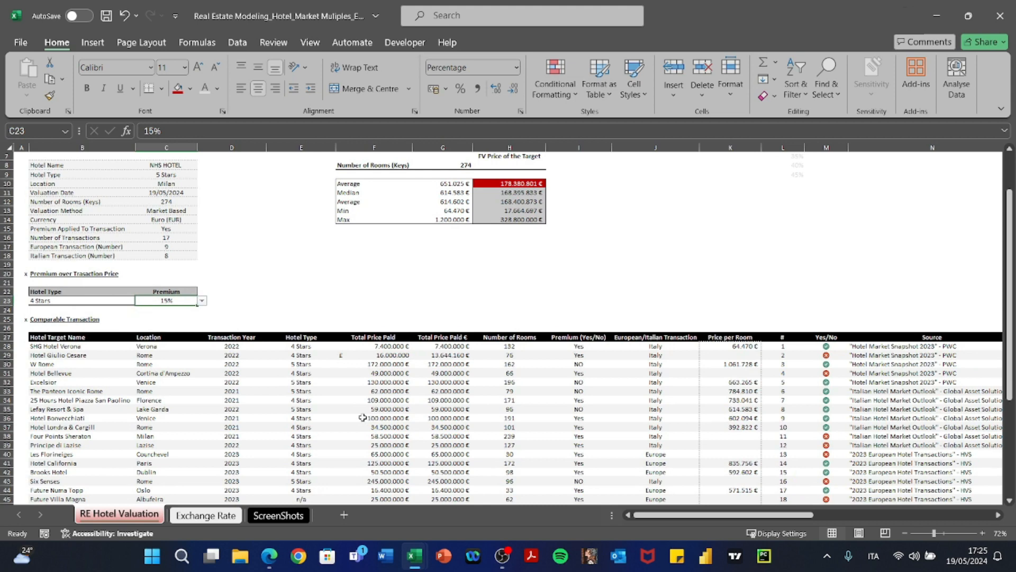
scroll(362, 418, up, 2)
scroll(363, 418, down, 2)
scroll(362, 417, up, 2)
scroll(363, 417, down, 10)
scroll(362, 417, up, 10)
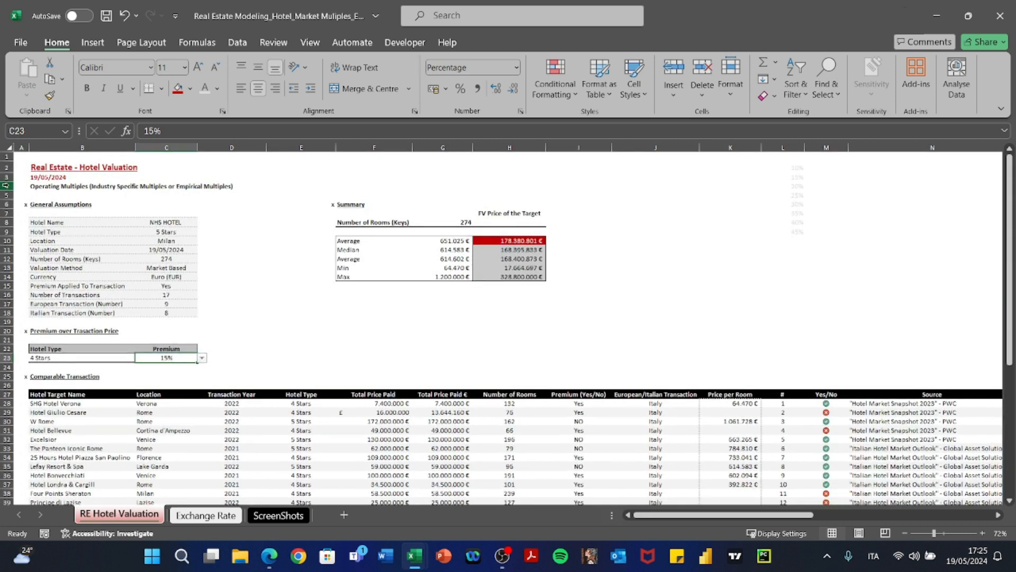
Step: Inspect the operating multiples heading, the Price per Room formulas in K28:K29 and the room count in H28
click(8, 186)
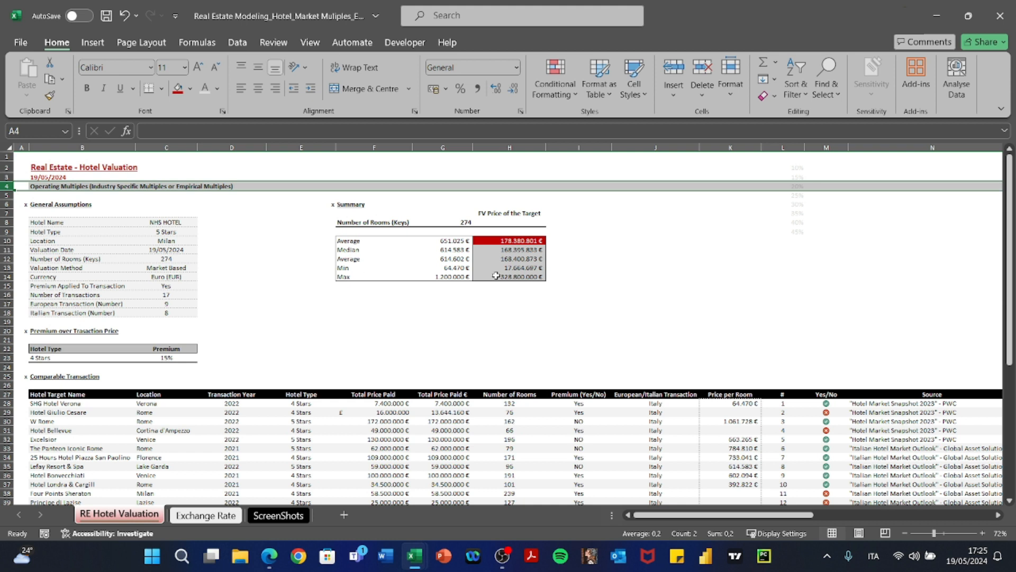
scroll(496, 276, down, 4)
click(736, 293)
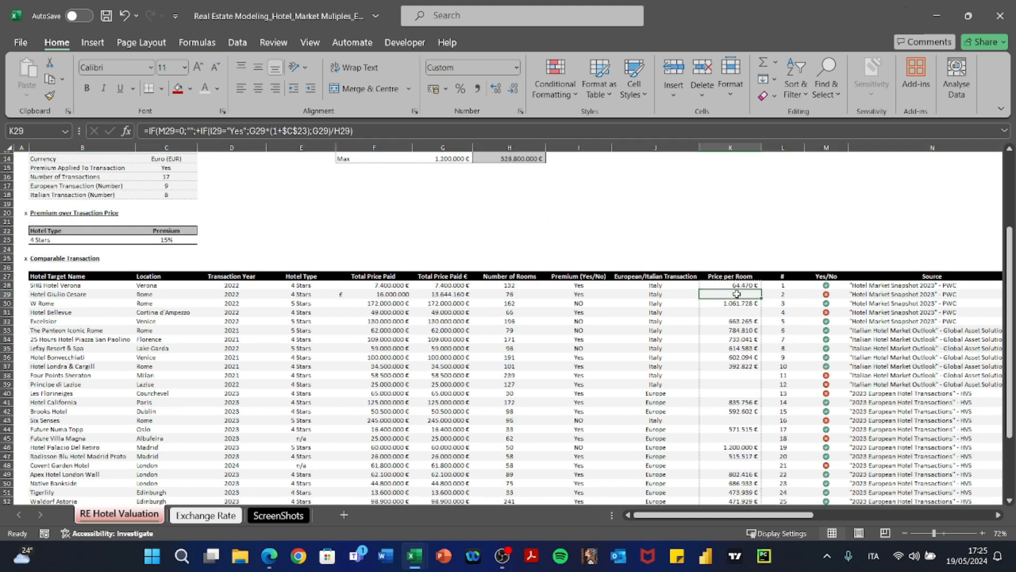
click(715, 285)
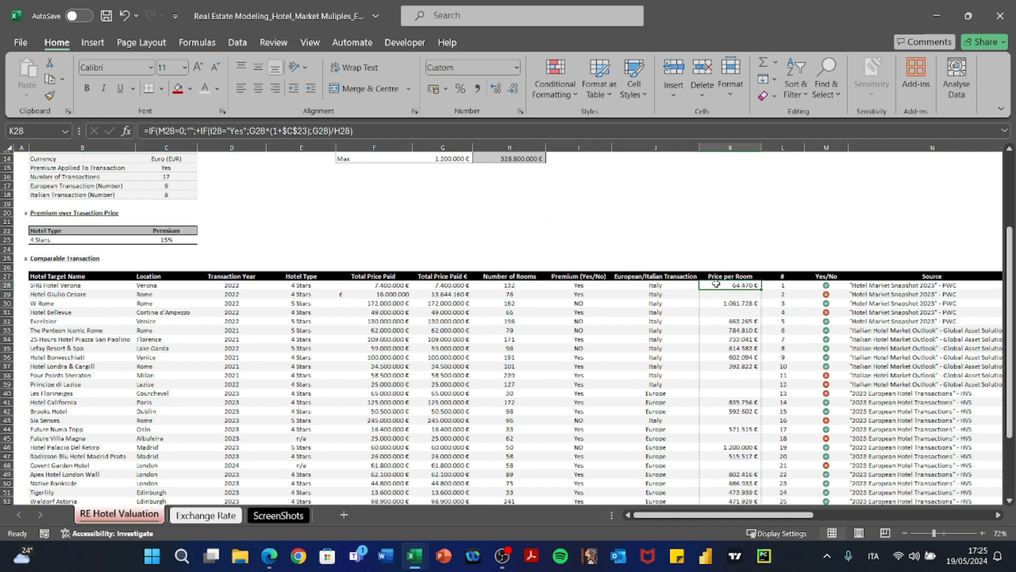
click(512, 284)
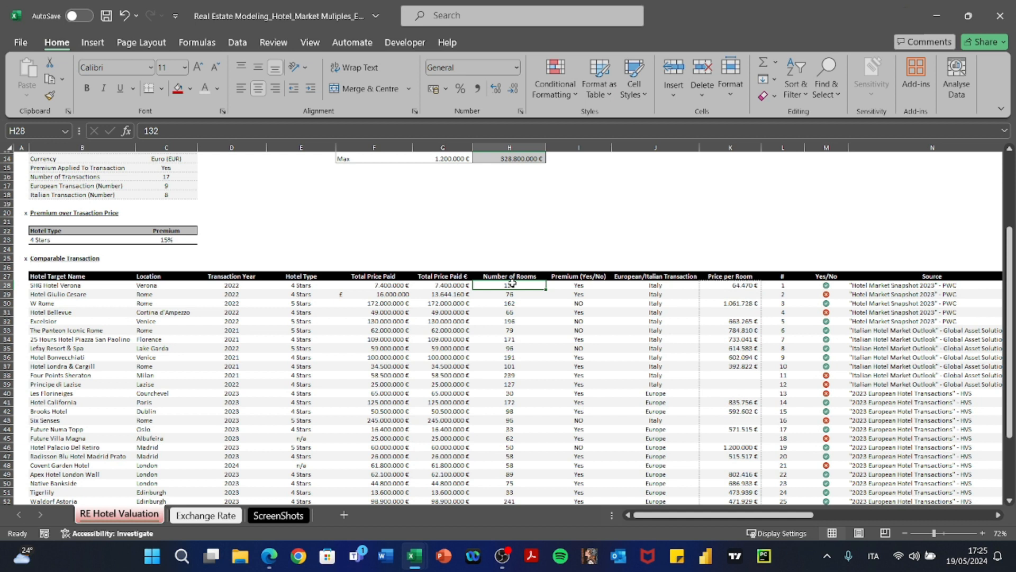